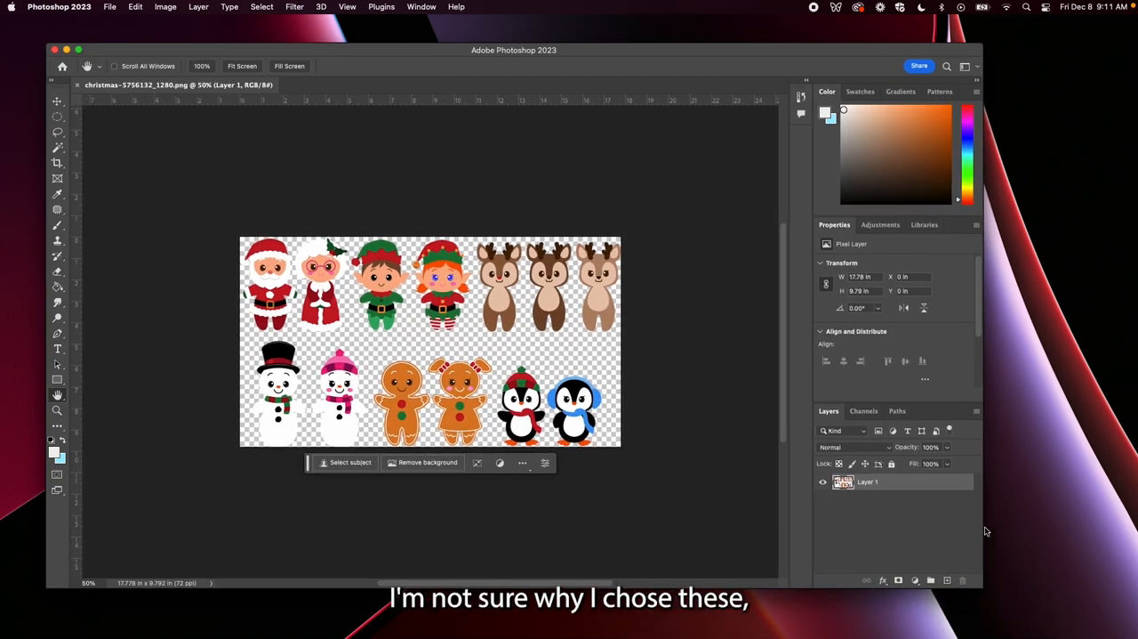
Delete the Santa, Mrs. Claus, two elves and two snowmen from the image using rectangular marquee selections
{"action": "left_click_drag", "start_coordinate": [591, 49], "coordinate": [586, 44]}
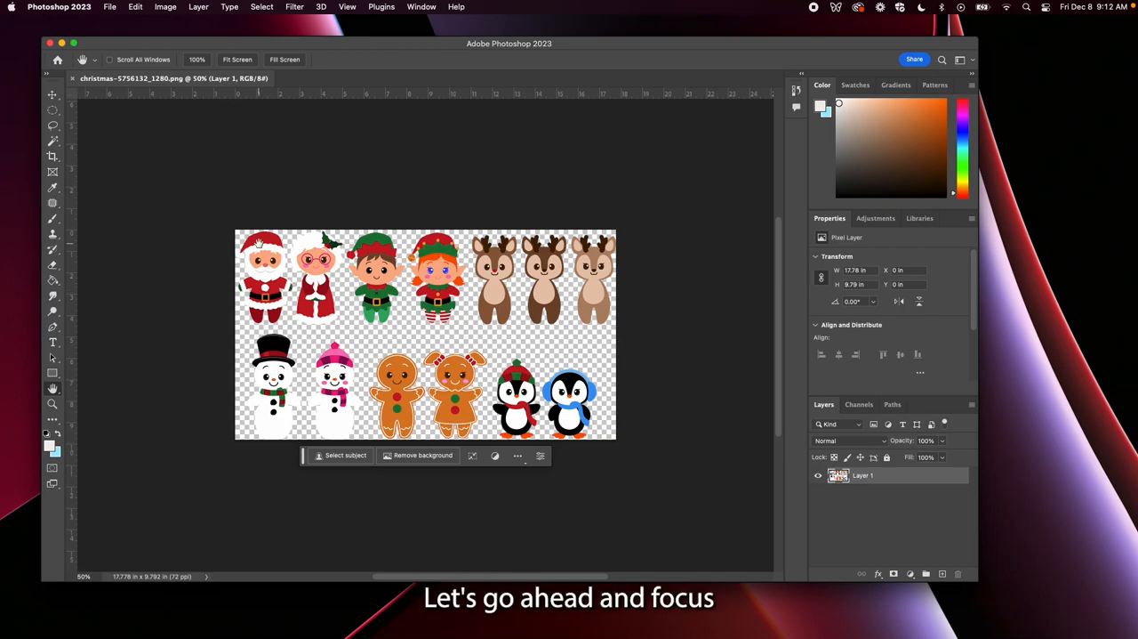
{"action": "left_click", "coordinate": [52, 110]}
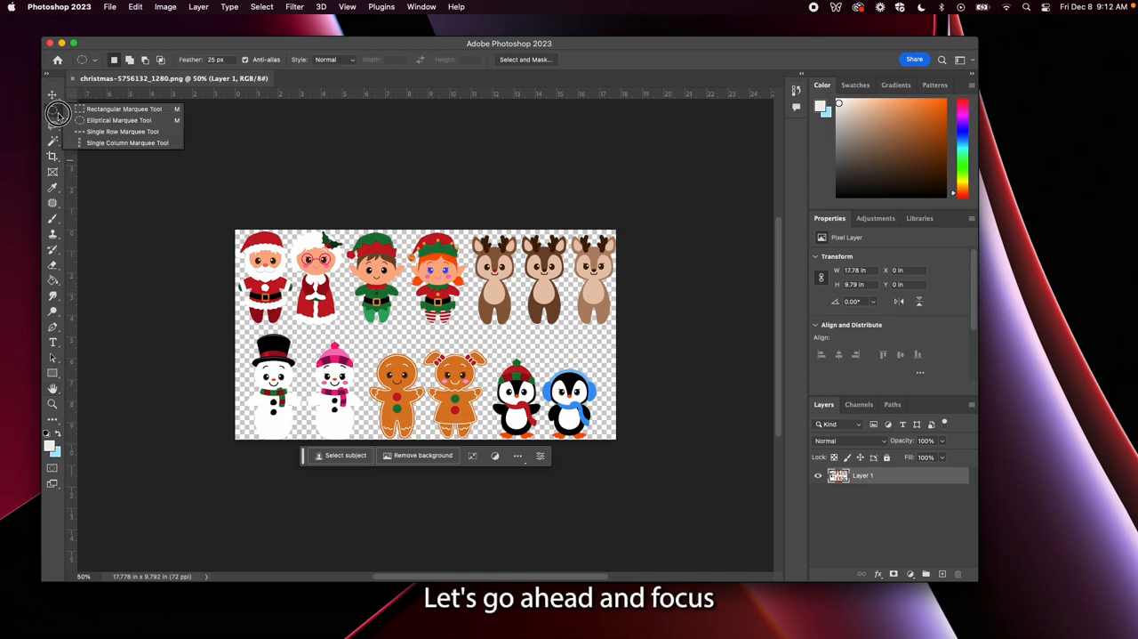
{"action": "left_click", "coordinate": [79, 109]}
{"action": "left_click_drag", "start_coordinate": [237, 213], "coordinate": [468, 331]}
{"action": "key", "text": "Delete"}
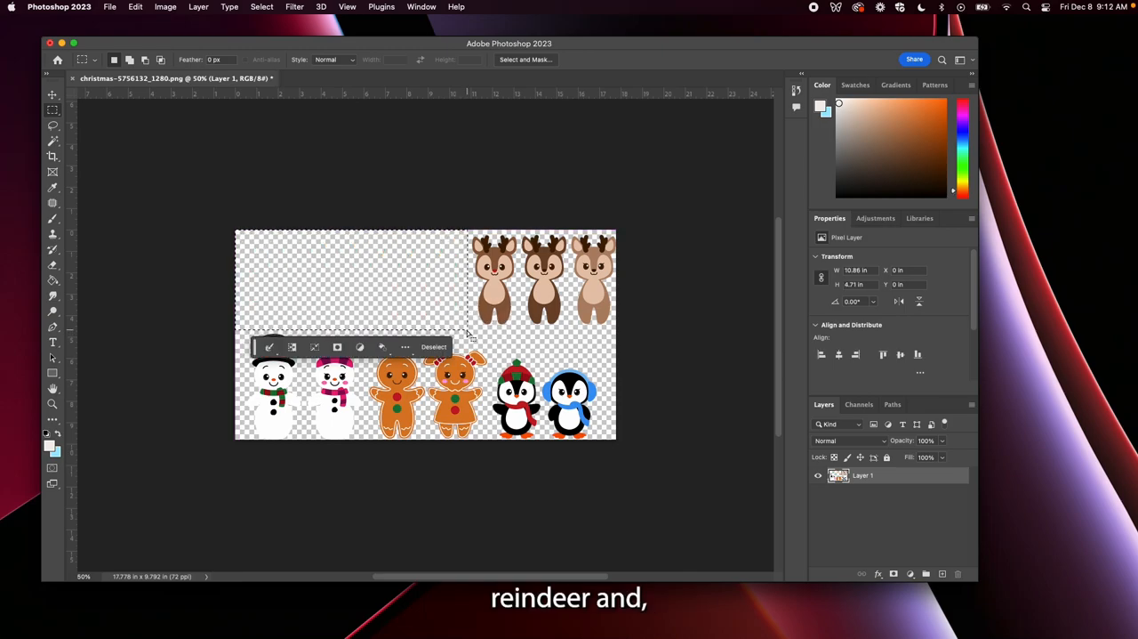
{"action": "left_click", "coordinate": [253, 317]}
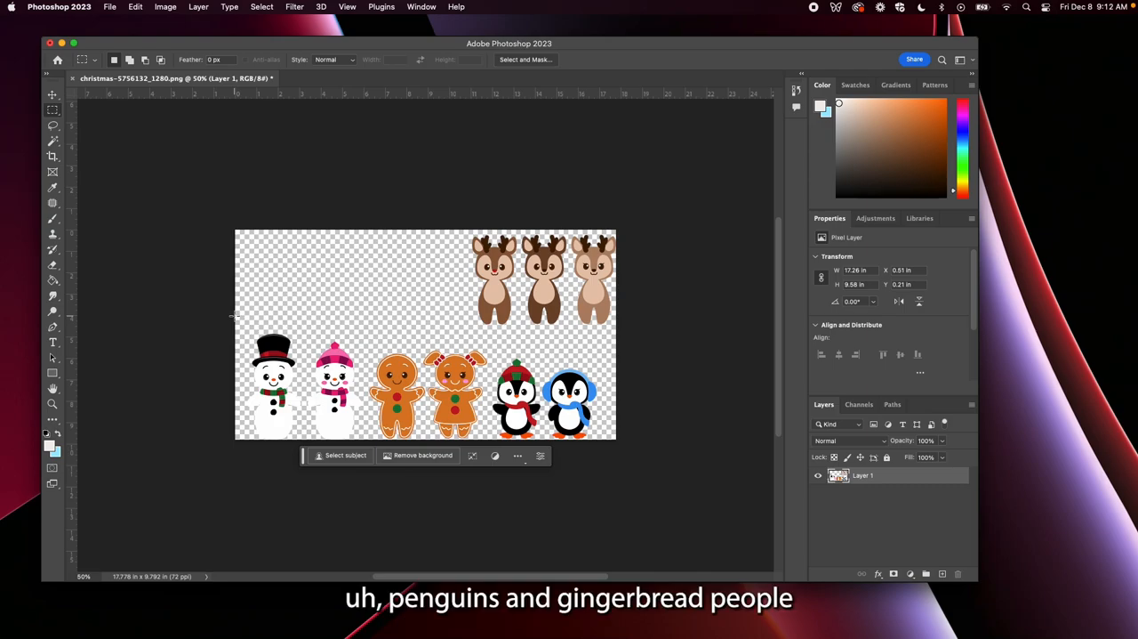
{"action": "left_click_drag", "start_coordinate": [233, 317], "coordinate": [360, 469]}
{"action": "key", "text": "Delete"}
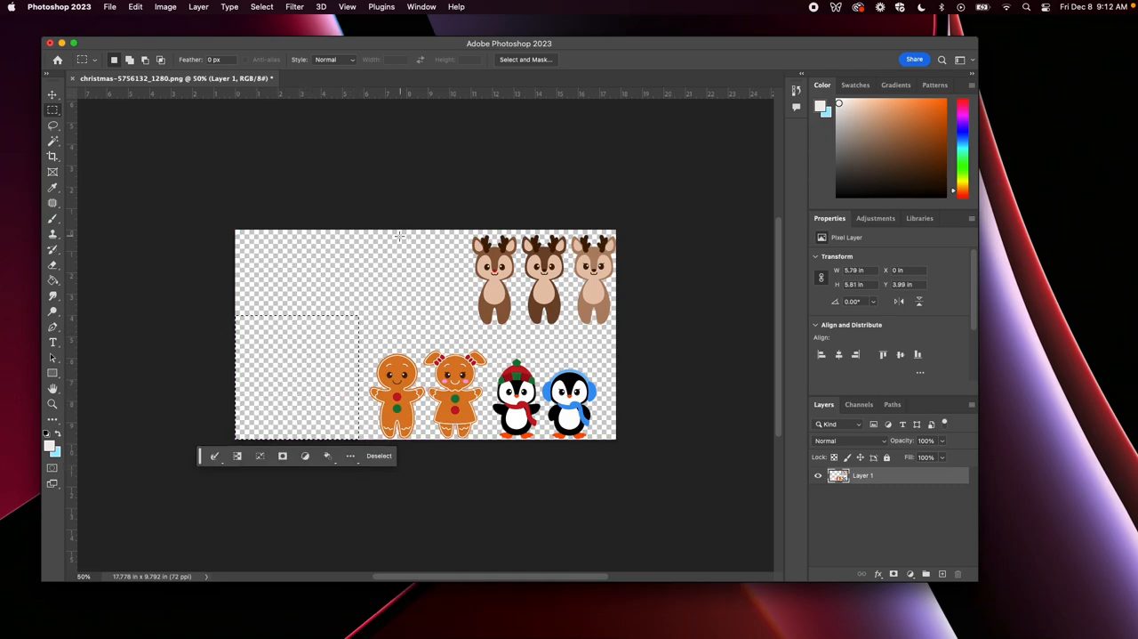
Crop away the empty canvas beside the gingerbread figures, making the canvas about 12.26 in wide
{"action": "key", "text": "c"}
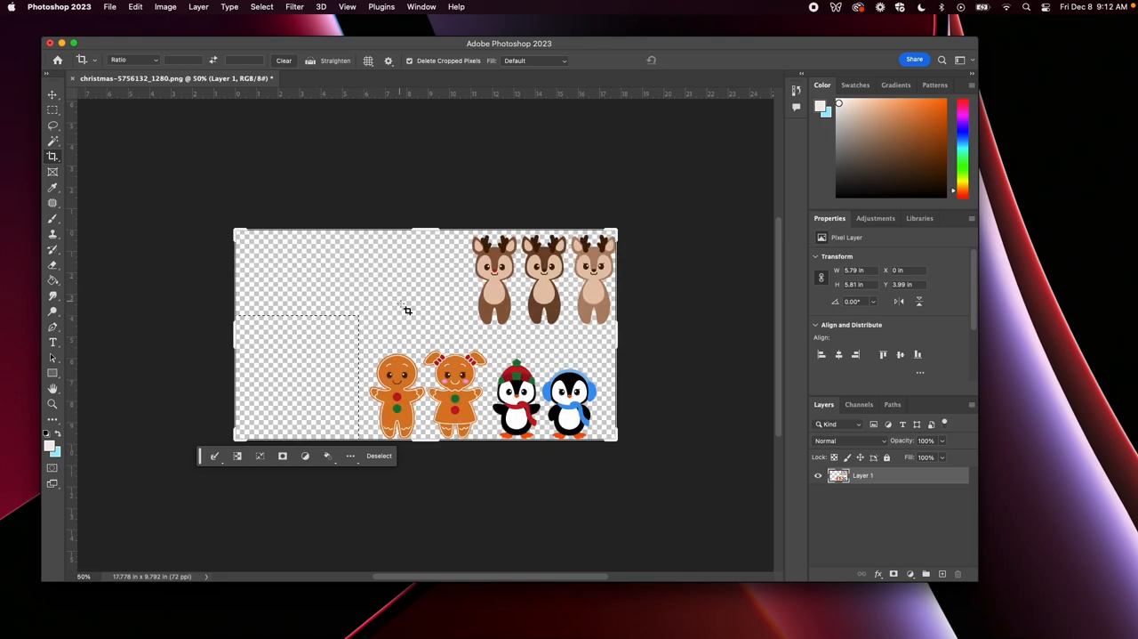
{"action": "mouse_move", "coordinate": [240, 350]}
{"action": "left_mouse_down"}
{"action": "mouse_move", "coordinate": [264, 338]}
{"action": "mouse_move", "coordinate": [292, 347]}
{"action": "left_mouse_up"}
{"action": "key", "text": "Return"}
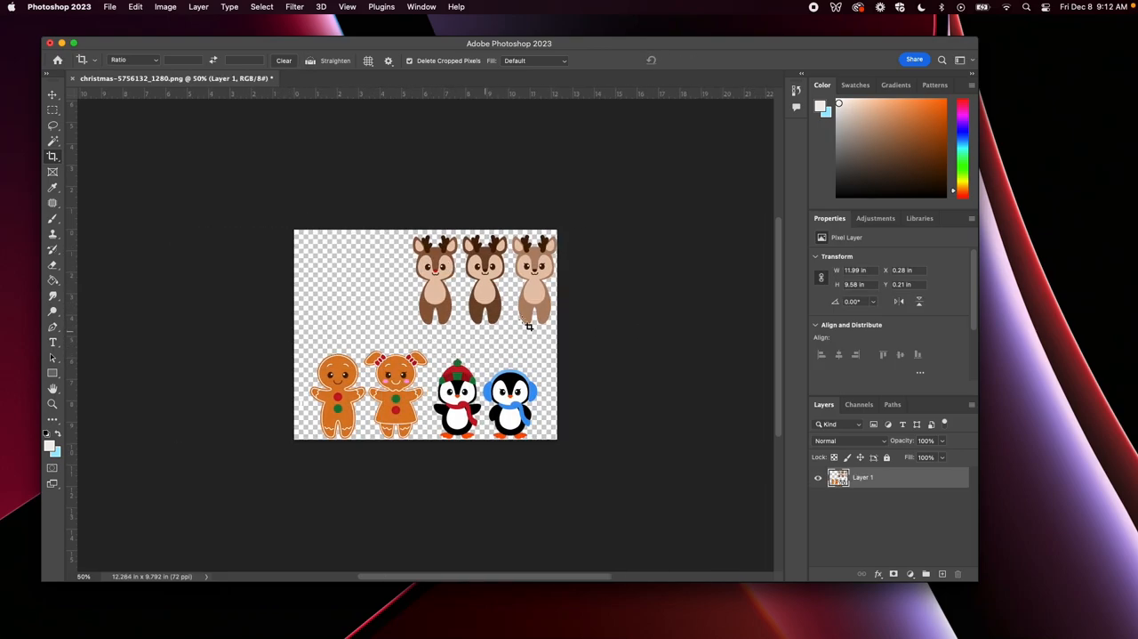
Cut out the red-nosed reindeer's head with a loose lasso selection, paste it on its own layer, and align it over the body
{"action": "key", "text": "z"}
{"action": "left_click_drag", "start_coordinate": [371, 295], "coordinate": [366, 266]}
{"action": "key", "text": "space"}
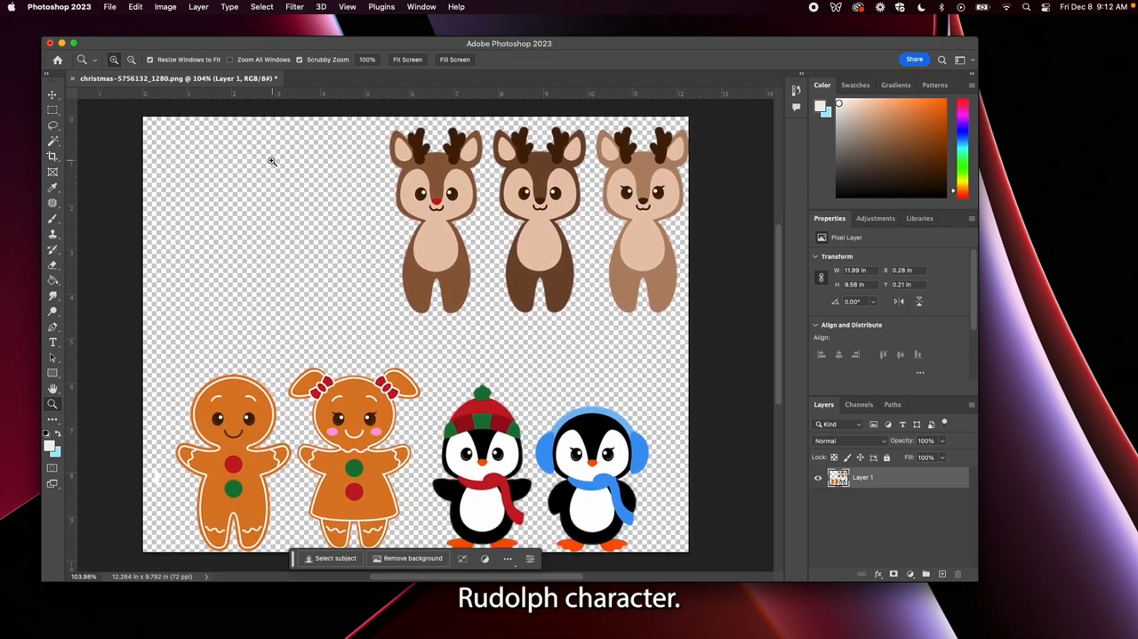
{"action": "left_click", "coordinate": [52, 125]}
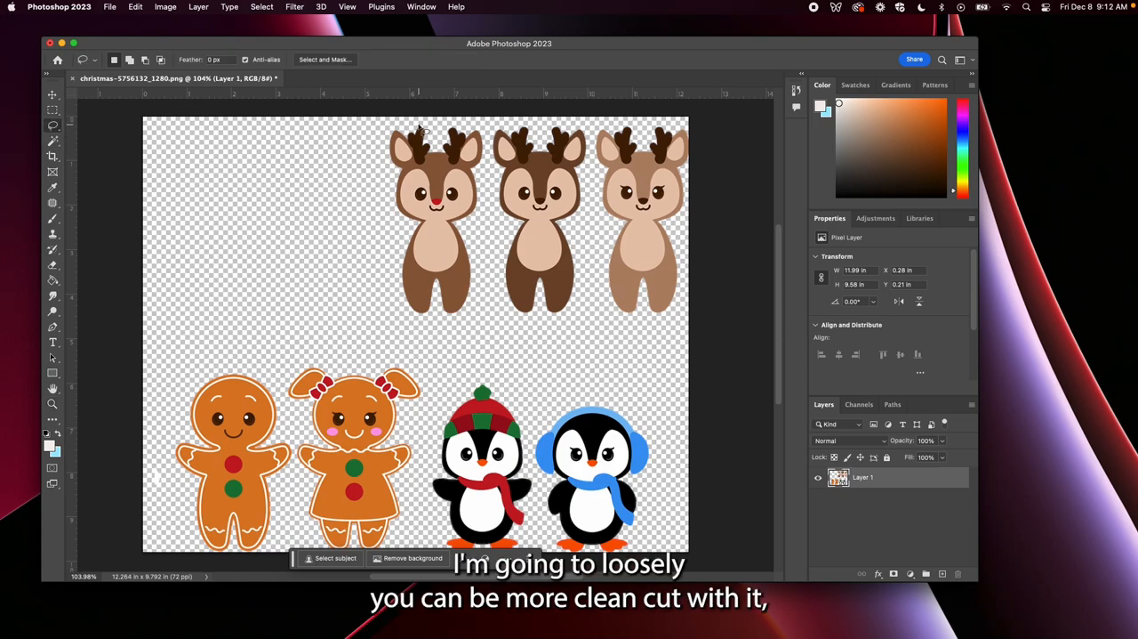
{"action": "mouse_move", "coordinate": [394, 125]}
{"action": "left_mouse_down"}
{"action": "mouse_move", "coordinate": [378, 156]}
{"action": "mouse_move", "coordinate": [389, 207]}
{"action": "mouse_move", "coordinate": [459, 226]}
{"action": "mouse_move", "coordinate": [487, 206]}
{"action": "mouse_move", "coordinate": [483, 126]}
{"action": "mouse_move", "coordinate": [469, 116]}
{"action": "mouse_move", "coordinate": [401, 123]}
{"action": "left_mouse_up"}
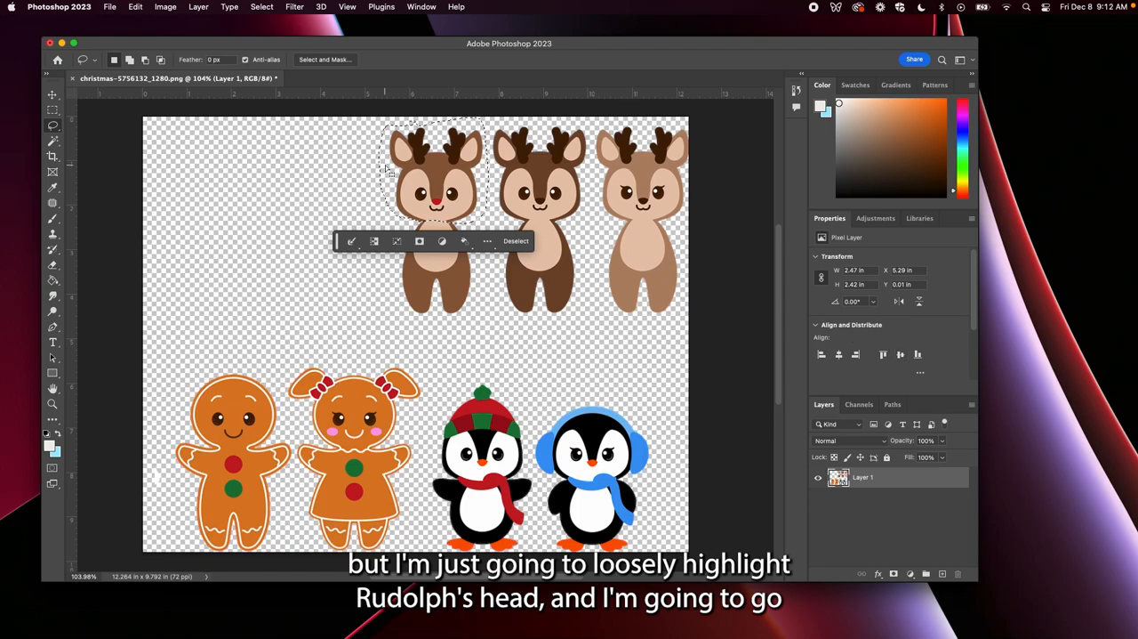
{"action": "key", "text": "super+c"}
{"action": "key", "text": "super+x"}
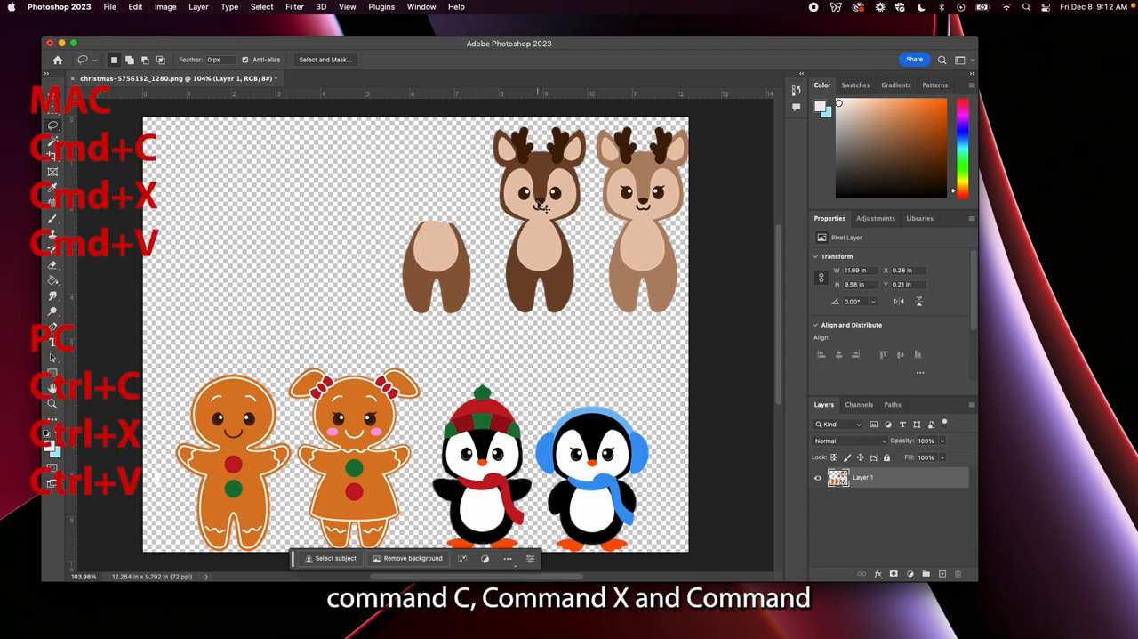
{"action": "key", "text": "super+v"}
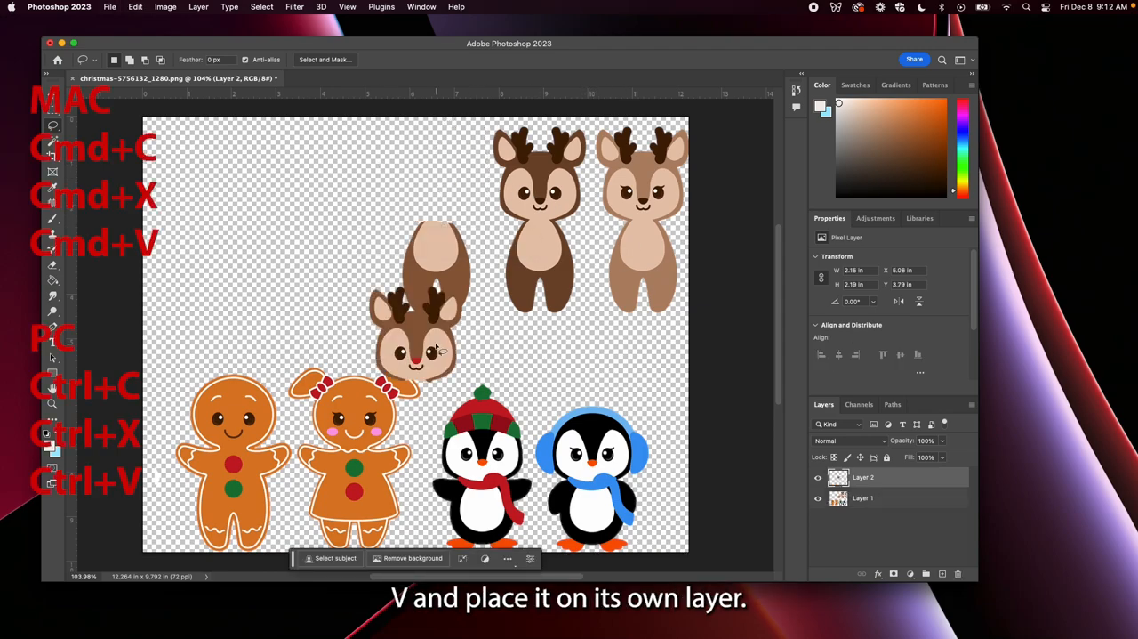
{"action": "key", "text": "v"}
{"action": "left_click_drag", "start_coordinate": [441, 351], "coordinate": [453, 185]}
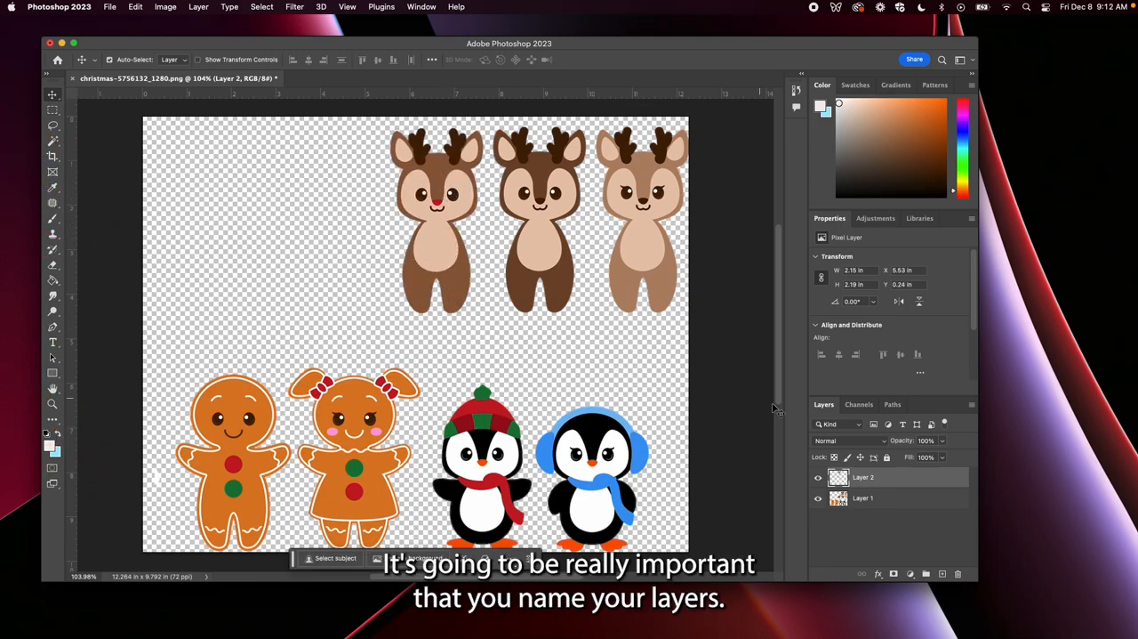
Name the pasted head's layer "rudolph head" and move the head to the left, clear of the body
{"action": "left_click", "coordinate": [867, 478]}
{"action": "left_click", "coordinate": [868, 480]}
{"action": "double_click", "coordinate": [868, 480]}
{"action": "type", "text": "Ru"}
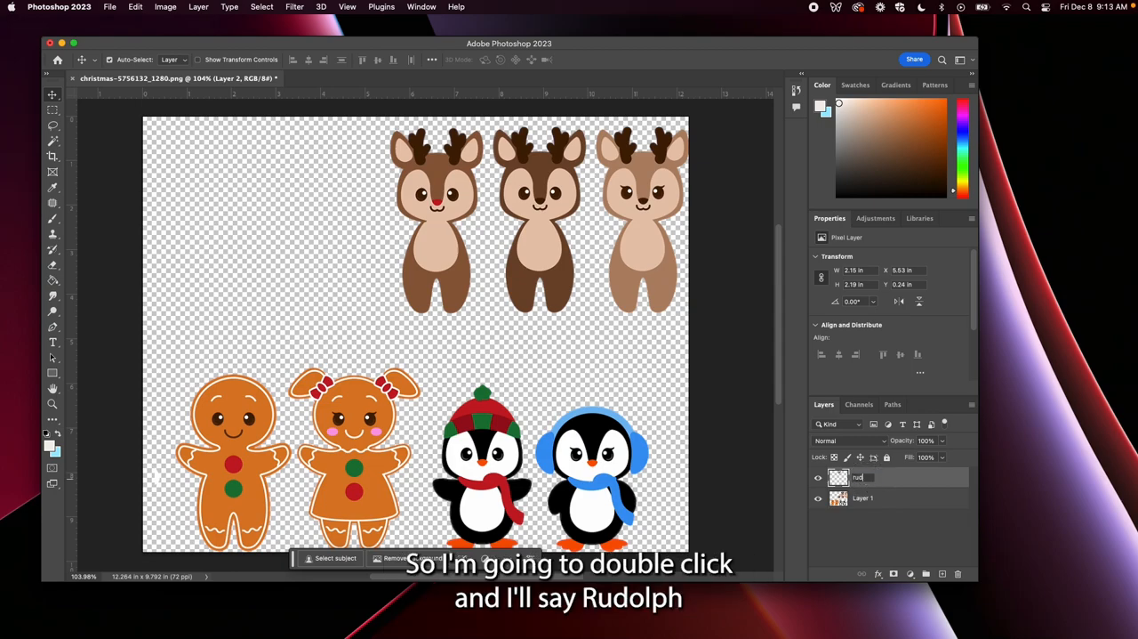
{"action": "type", "text": "dolph head"}
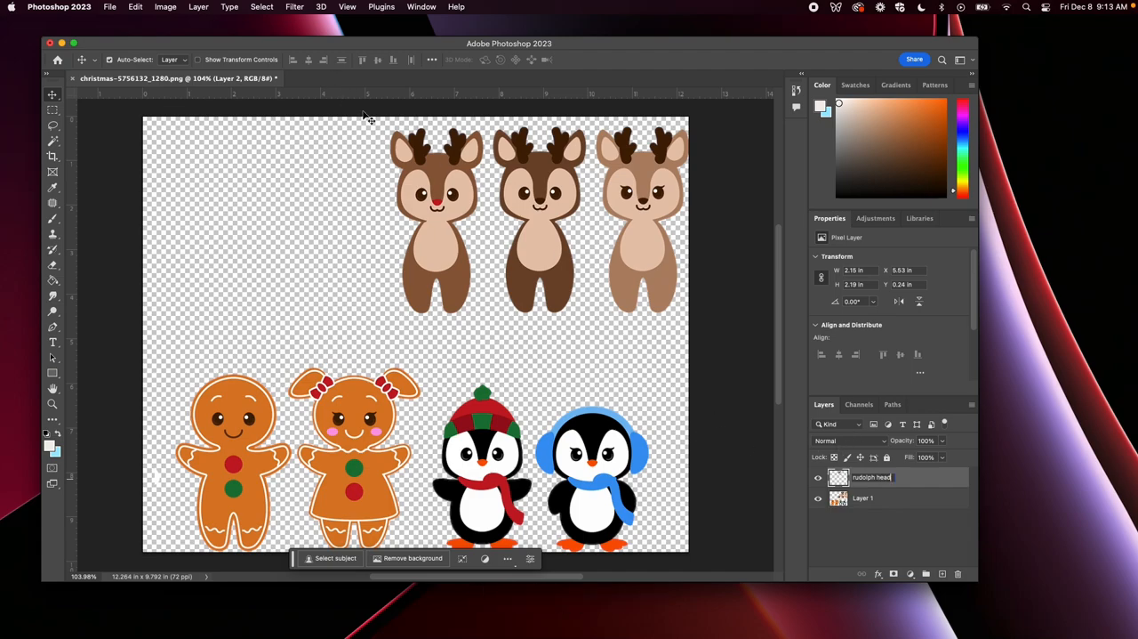
{"action": "left_click", "coordinate": [416, 178]}
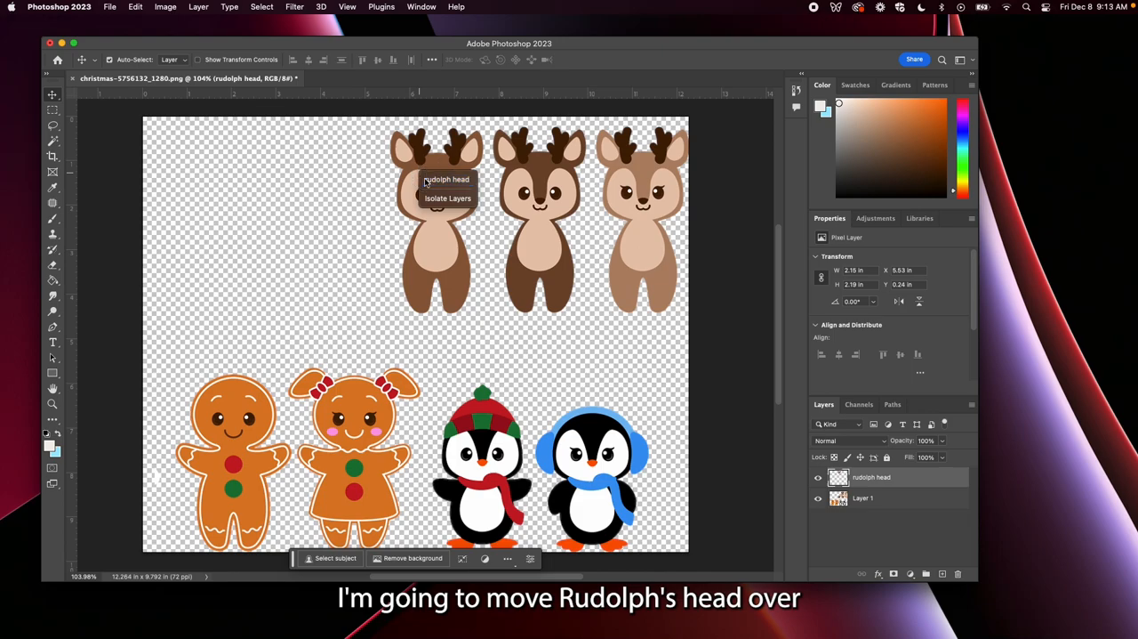
{"action": "left_click_drag", "start_coordinate": [410, 182], "coordinate": [312, 176]}
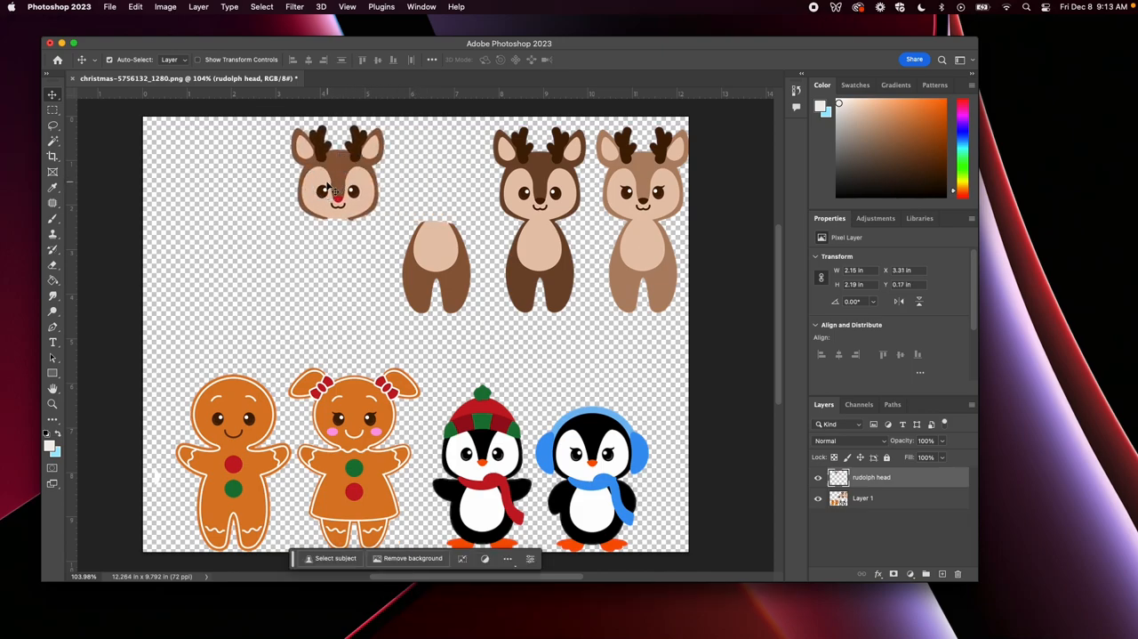
Cut the headless reindeer body from Layer 1 with a rectangular marquee and paste it onto its own layer
{"action": "left_click", "coordinate": [53, 109]}
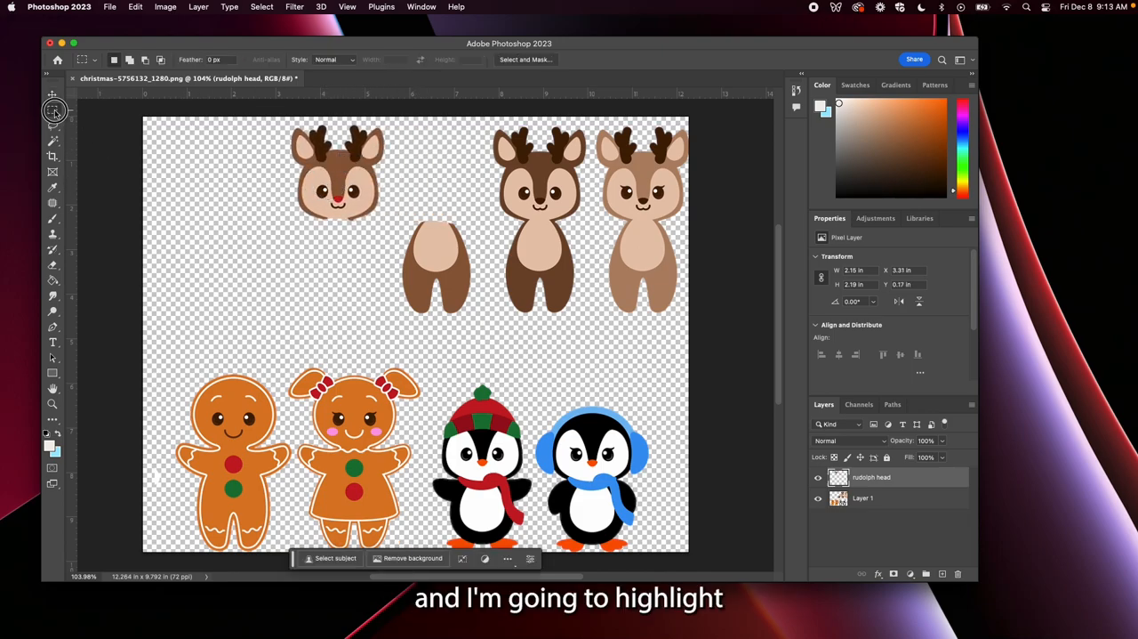
{"action": "left_click_drag", "start_coordinate": [403, 205], "coordinate": [482, 331]}
{"action": "left_click", "coordinate": [422, 193]}
{"action": "mouse_move", "coordinate": [397, 199]}
{"action": "left_mouse_down"}
{"action": "mouse_move", "coordinate": [452, 243]}
{"action": "mouse_move", "coordinate": [481, 336]}
{"action": "left_mouse_up"}
{"action": "left_click", "coordinate": [890, 503]}
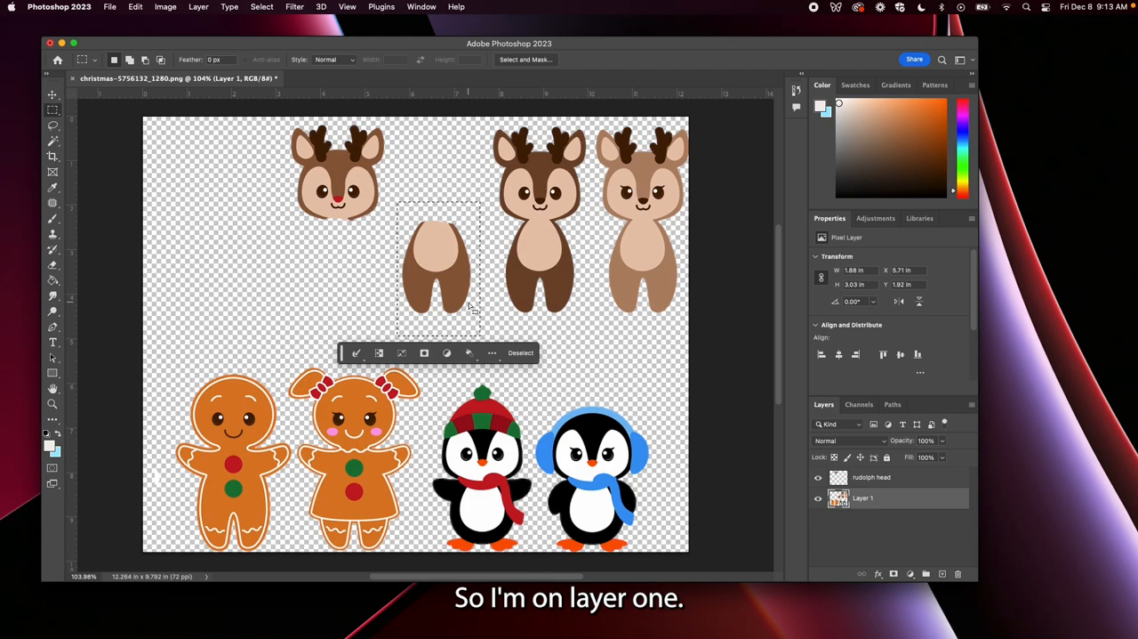
{"action": "key", "text": "super+x"}
{"action": "key", "text": "super+v"}
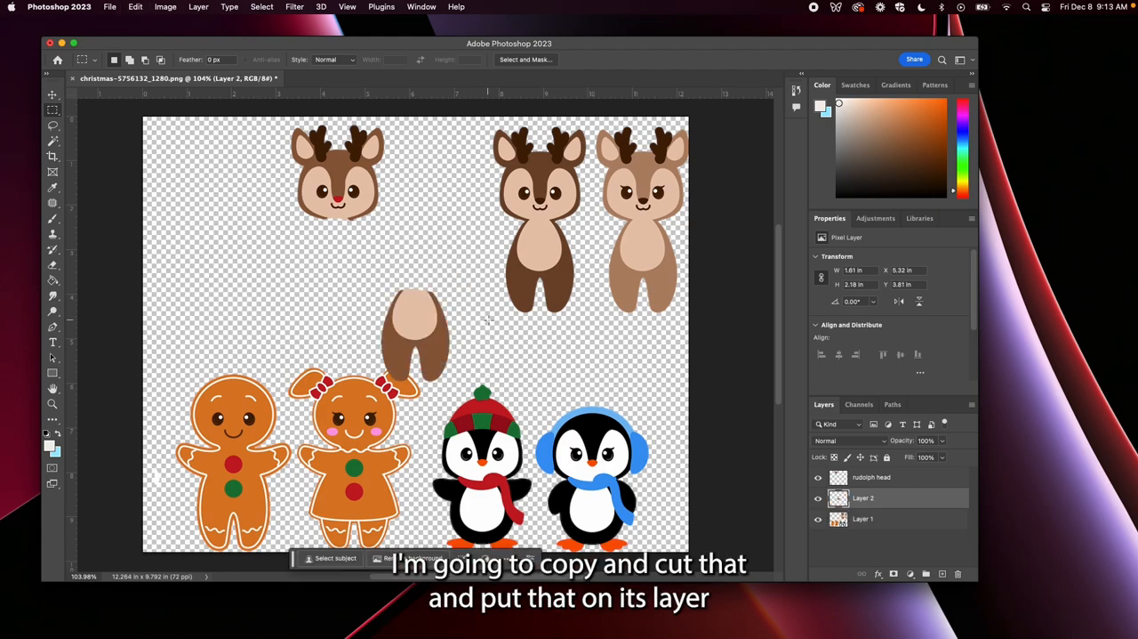
Rename the pasted body's layer "rudolph bodyv"
{"action": "double_click", "coordinate": [865, 498]}
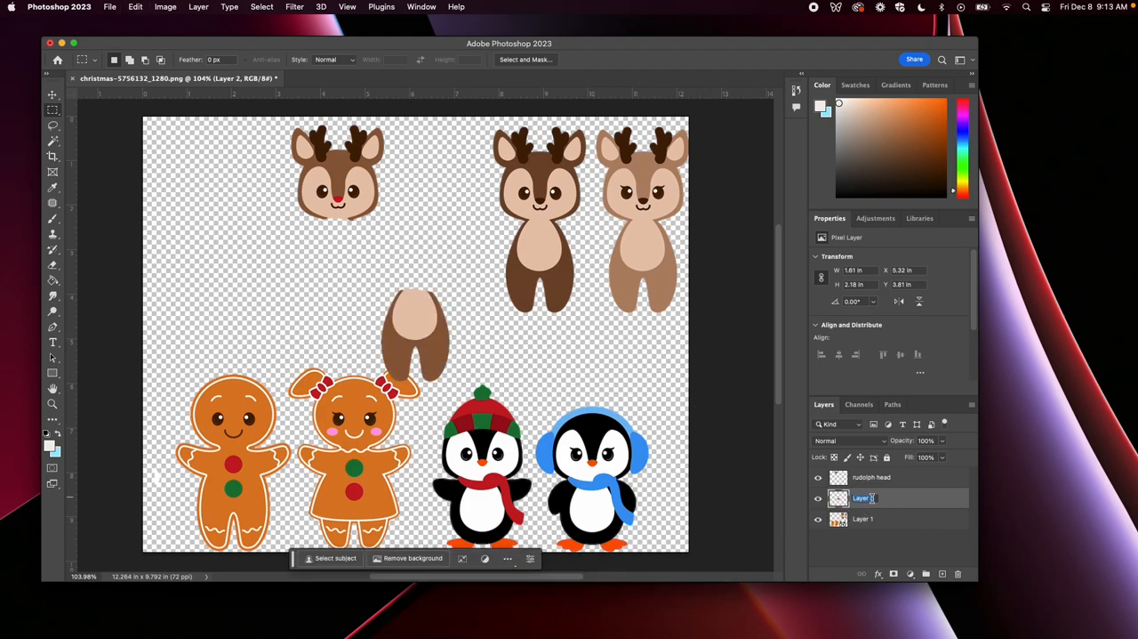
{"action": "type", "text": "rudol"}
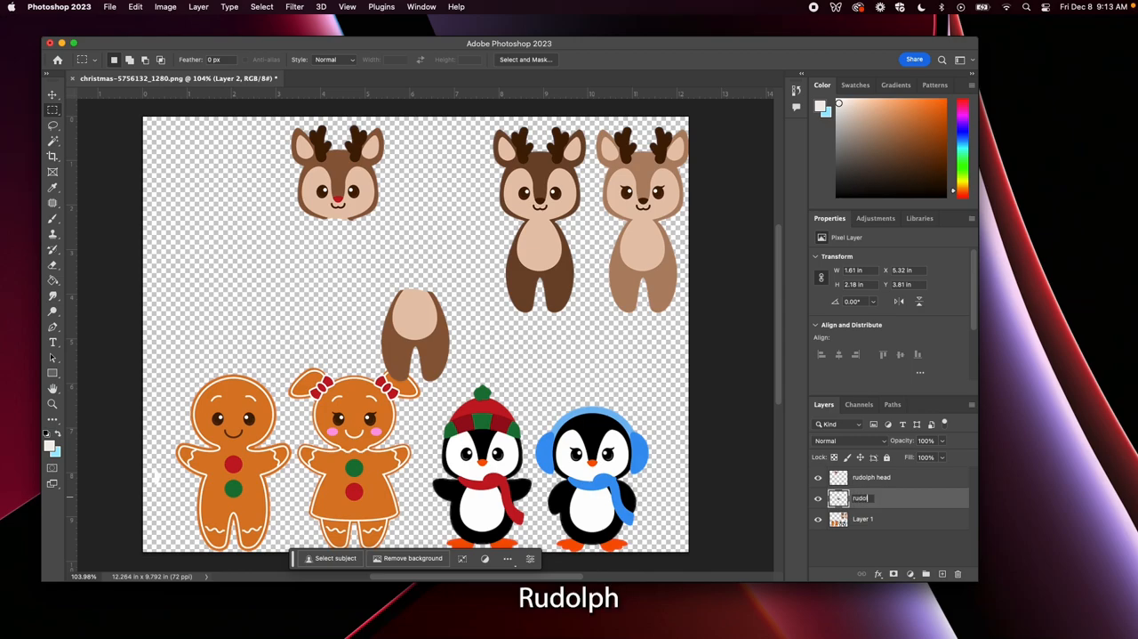
{"action": "type", "text": "ph bod"}
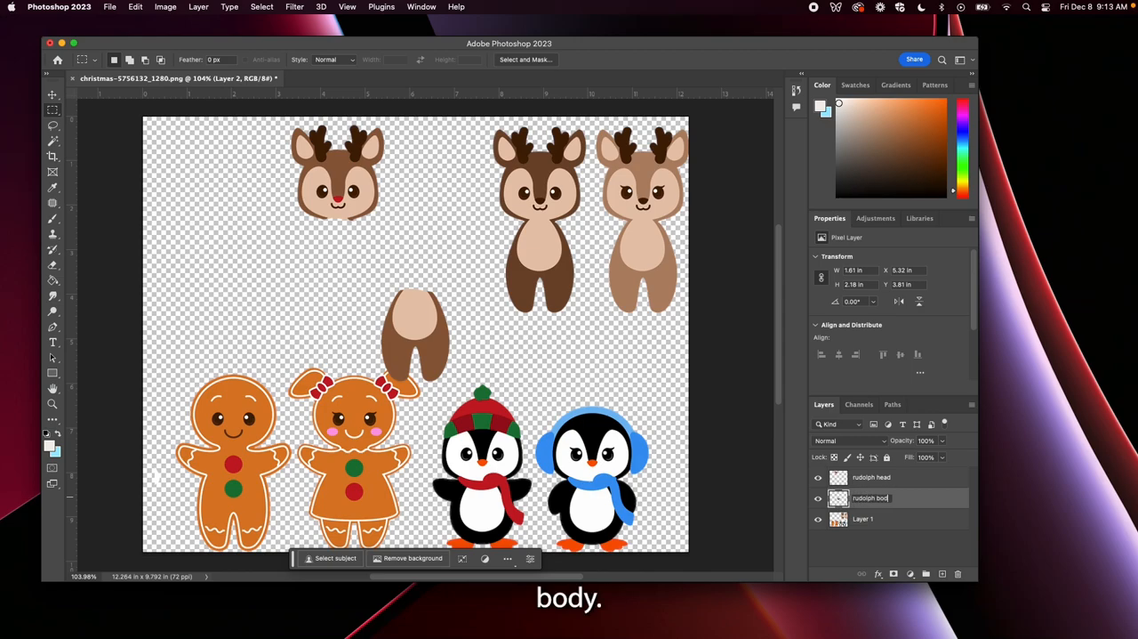
{"action": "type", "text": "y"}
{"action": "key", "text": "Return"}
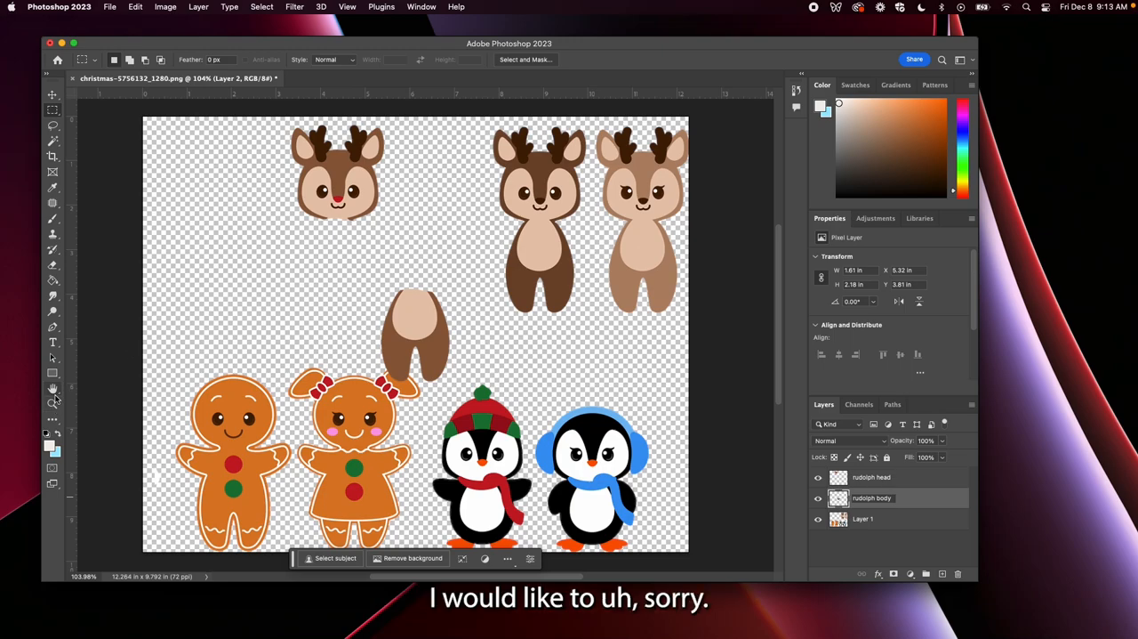
{"action": "type", "text": "y"}
{"action": "right_click", "coordinate": [412, 311]}
{"action": "left_click", "coordinate": [155, 256]}
Move the reindeer's body up to about X 5.25 in, Y 3.13 in, clear of the gingerbread girl
{"action": "left_click", "coordinate": [59, 95]}
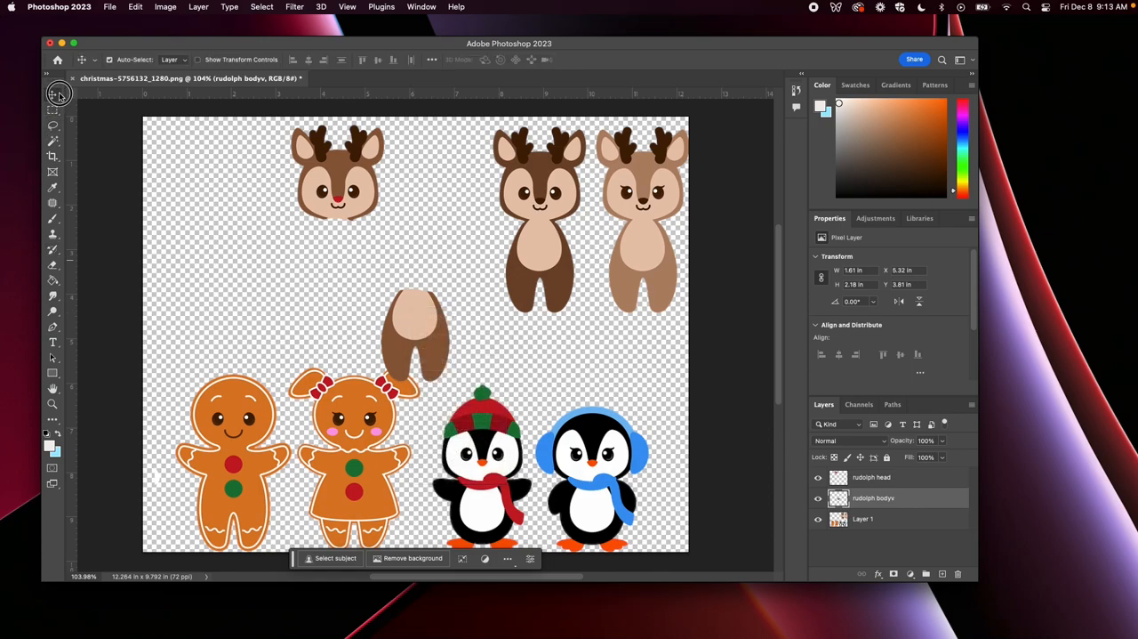
{"action": "right_click", "coordinate": [413, 305]}
{"action": "left_click", "coordinate": [422, 314]}
{"action": "left_click_drag", "start_coordinate": [421, 323], "coordinate": [417, 292]}
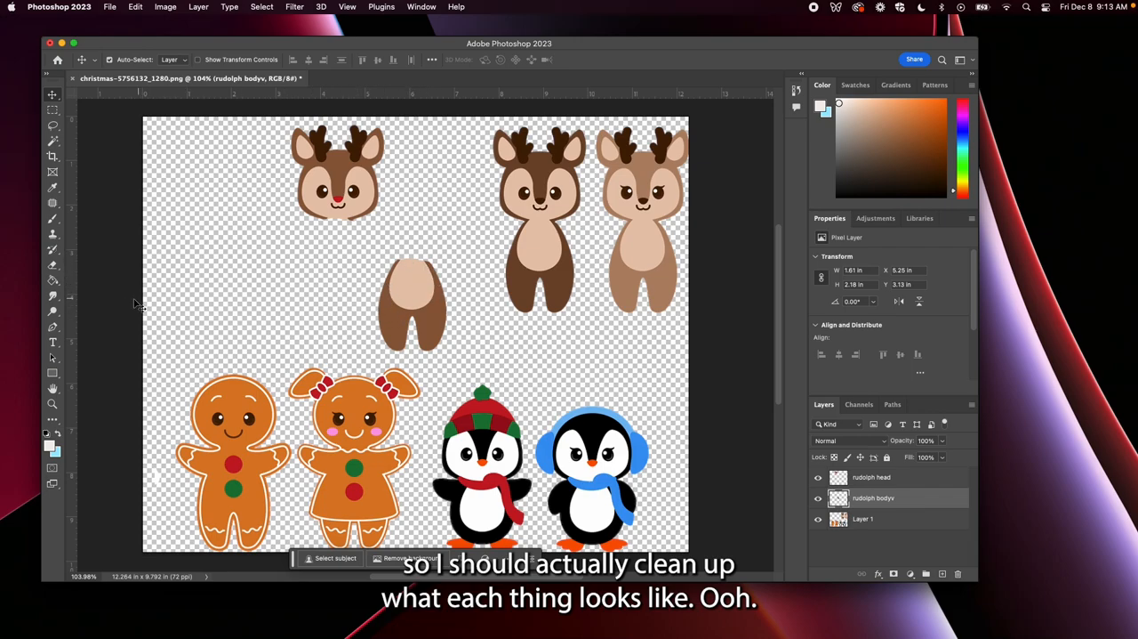
Sample the belly's light tan and paint a rounded neck extension above it with a 40 px hard-edged round brush
{"action": "left_click", "coordinate": [52, 219]}
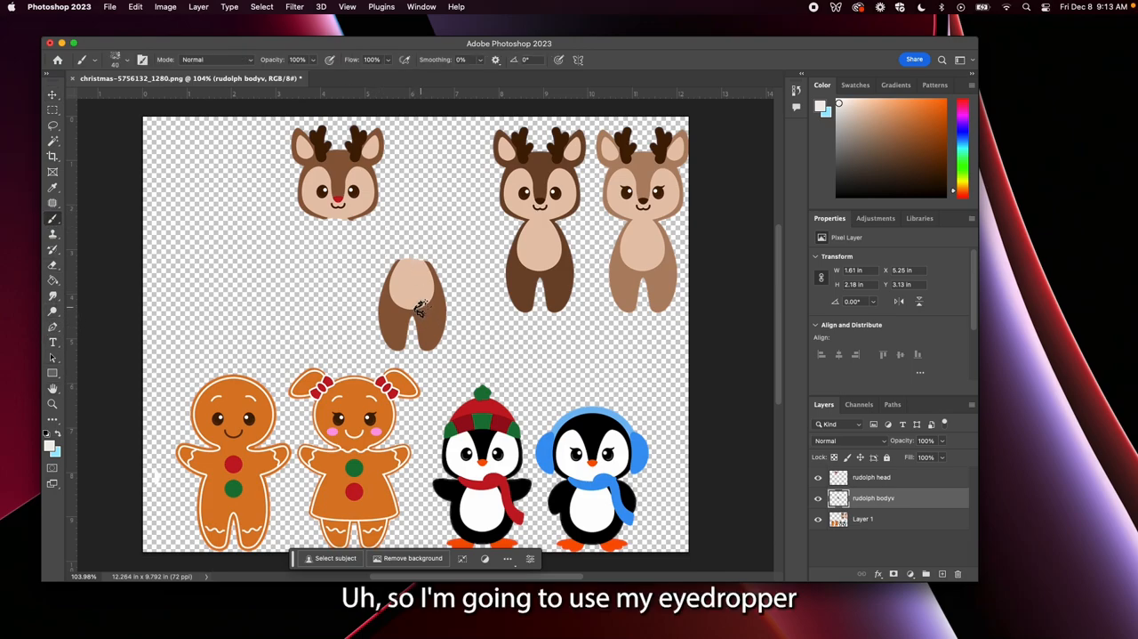
{"action": "key", "text": "i"}
{"action": "left_click", "coordinate": [413, 281]}
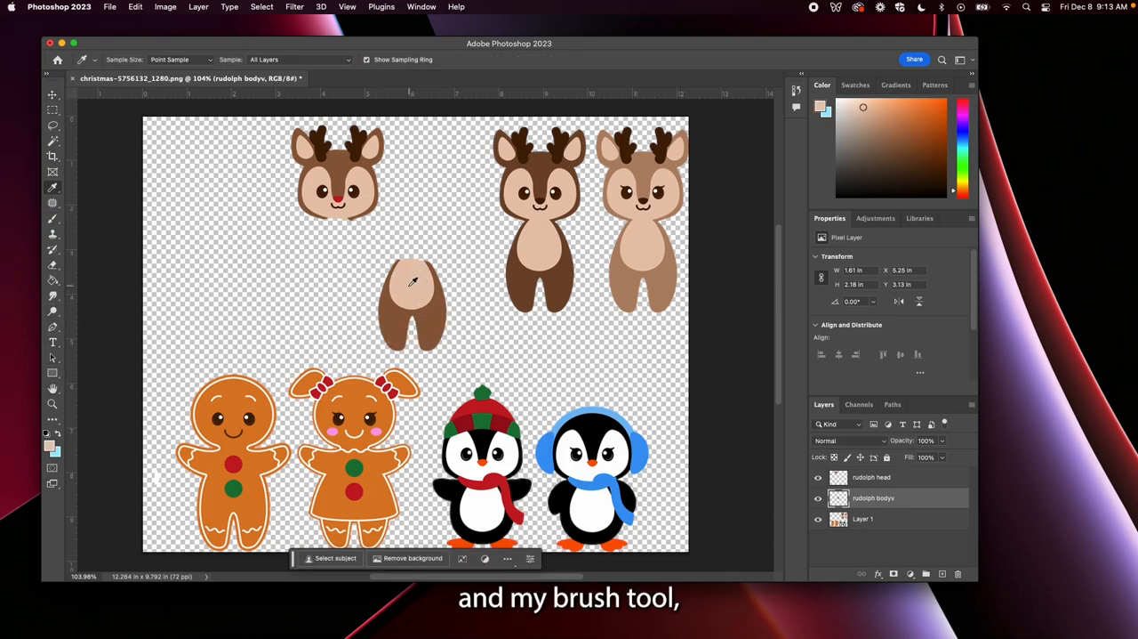
{"action": "left_click", "coordinate": [53, 218]}
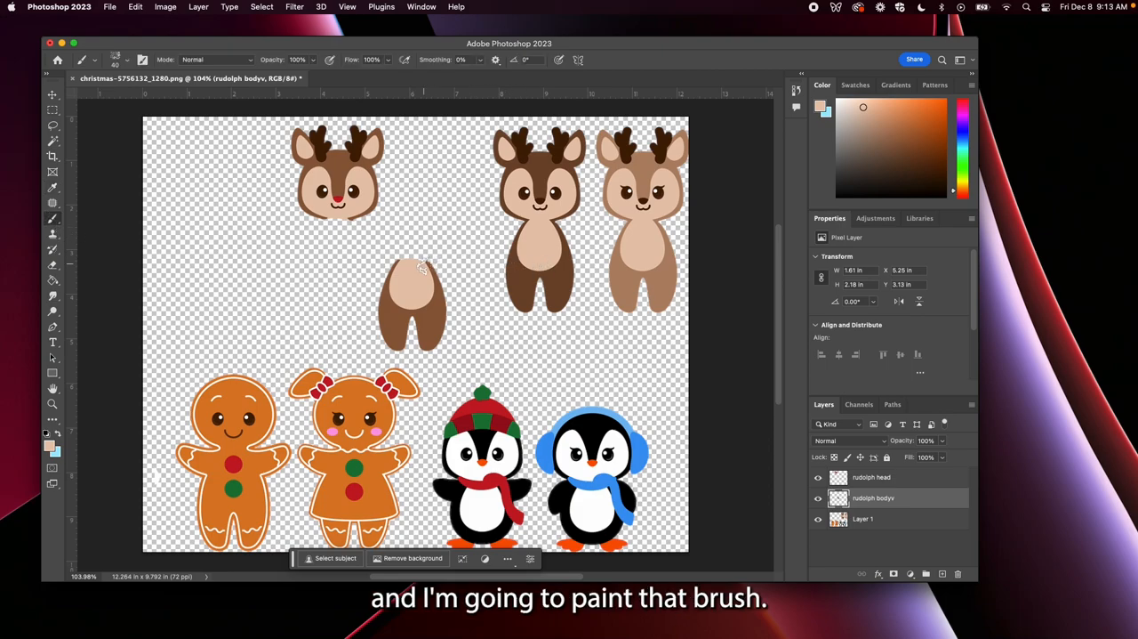
{"action": "left_click", "coordinate": [128, 62]}
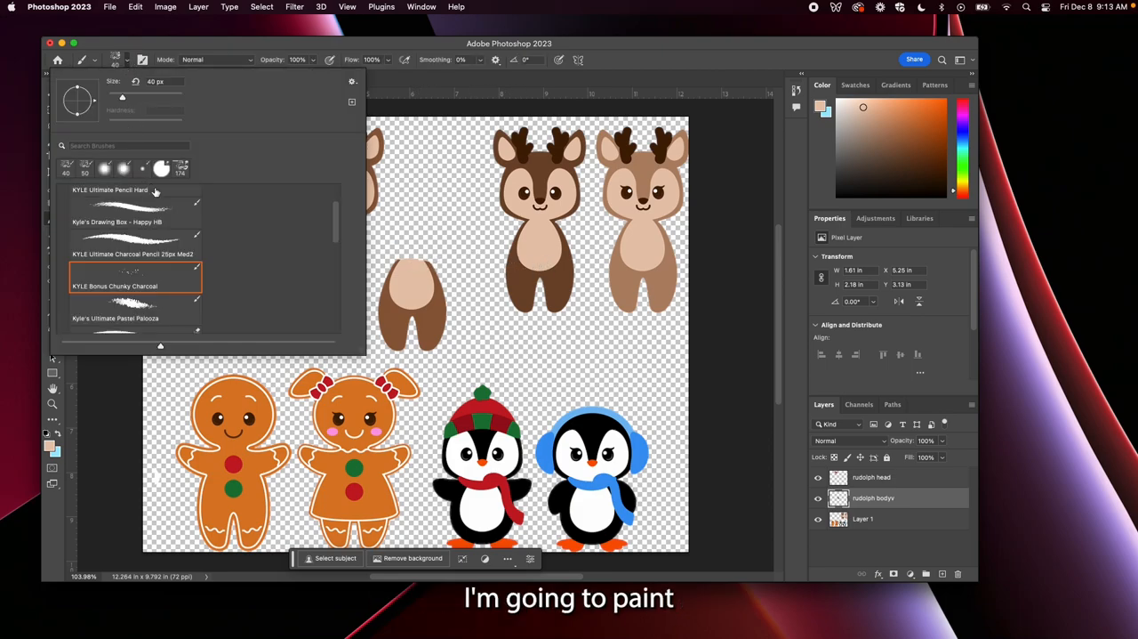
{"action": "scroll", "coordinate": [326, 235], "scroll_direction": "up", "scroll_amount": 3}
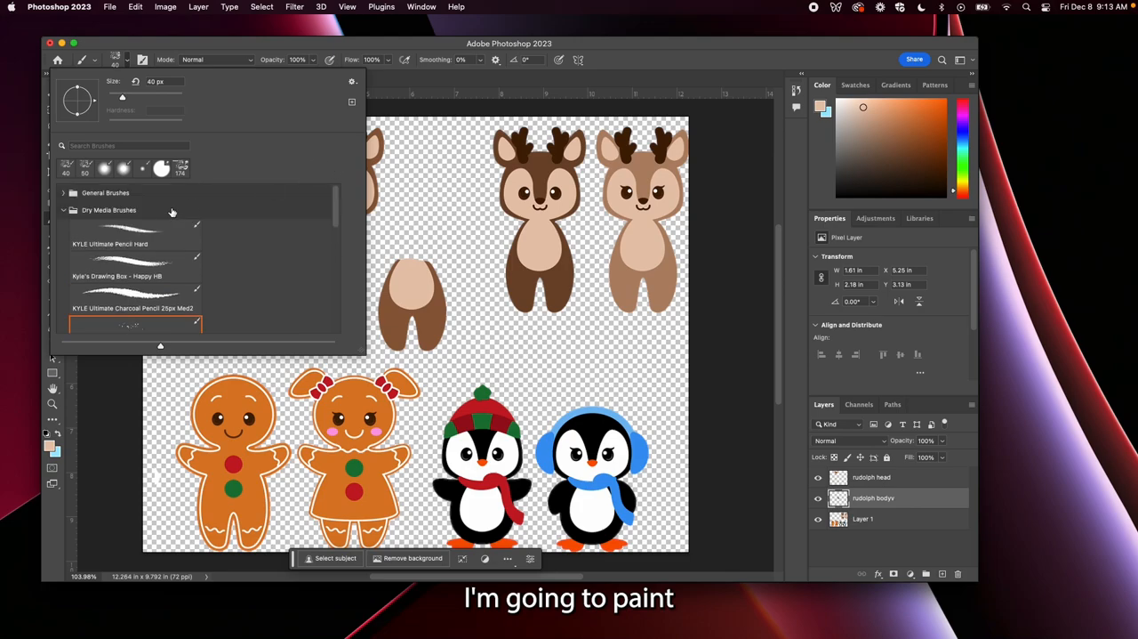
{"action": "left_click", "coordinate": [64, 193]}
{"action": "left_click", "coordinate": [128, 242]}
{"action": "left_click", "coordinate": [411, 262]}
{"action": "left_click_drag", "start_coordinate": [411, 263], "coordinate": [411, 256]}
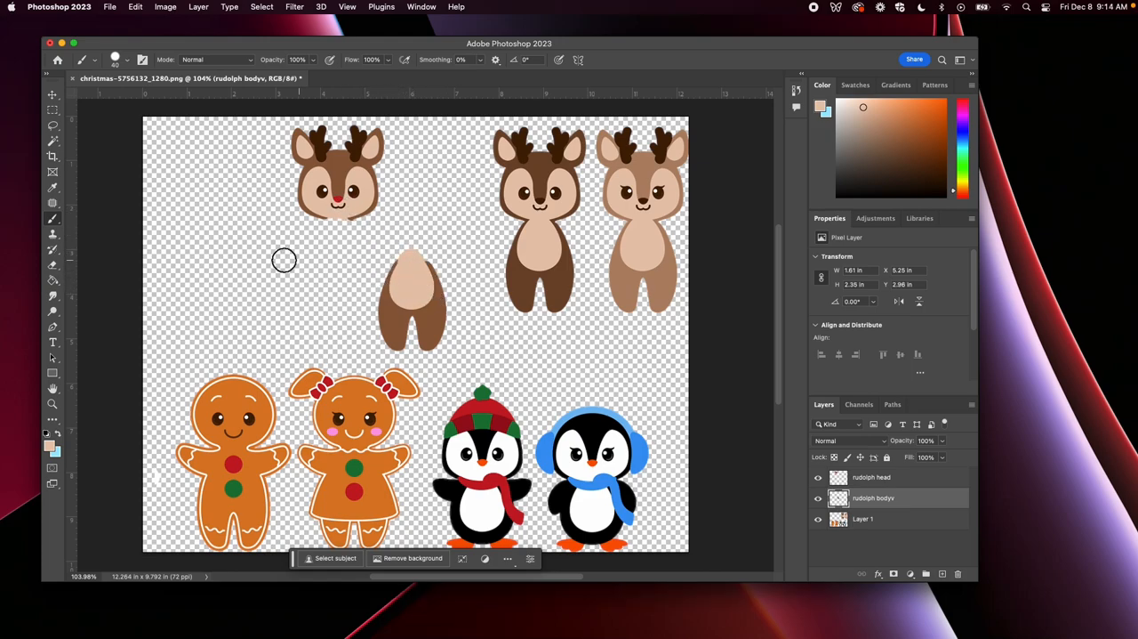
Sample the body's brown and outline the new neck top and the chin edge of the head with an 8 px brush
{"action": "left_click", "coordinate": [53, 187]}
{"action": "left_click", "coordinate": [435, 271]}
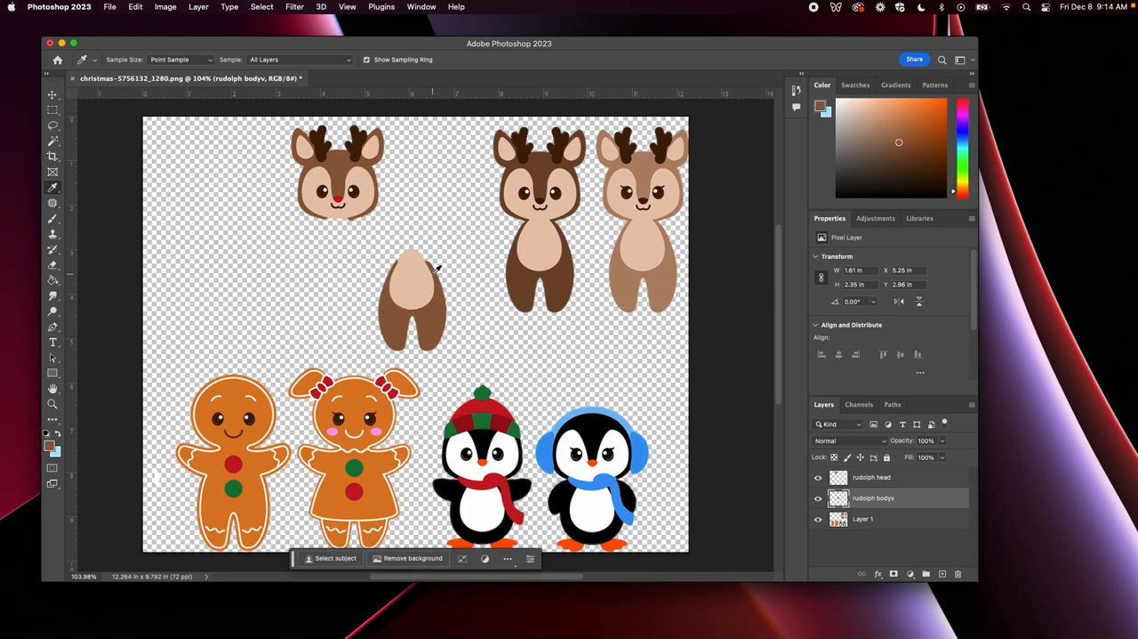
{"action": "key", "text": "b"}
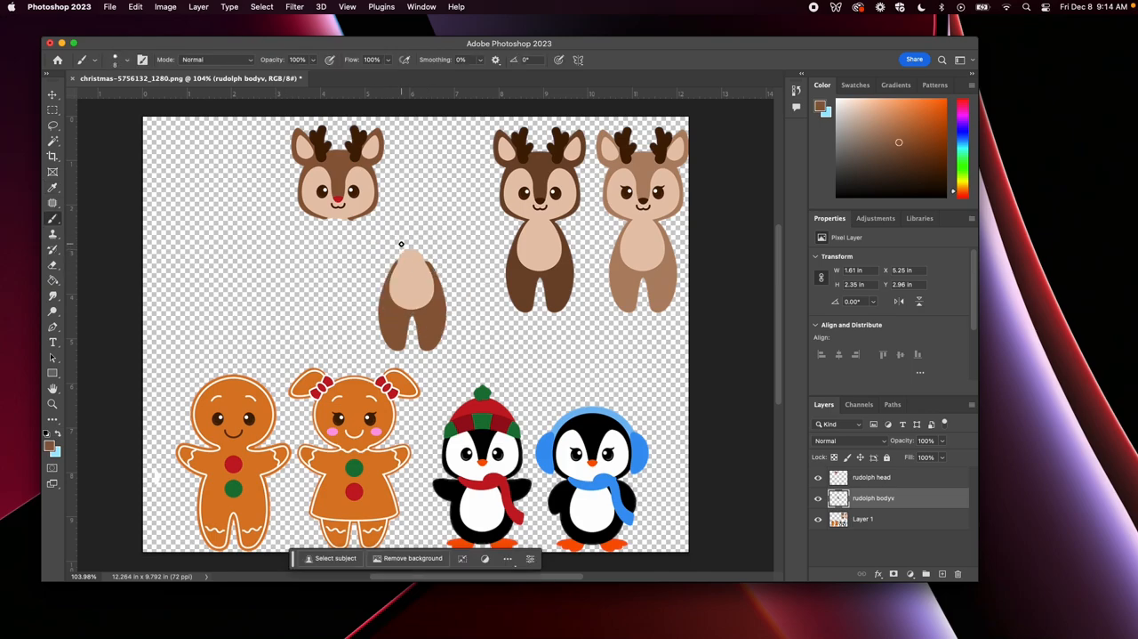
{"action": "mouse_move", "coordinate": [432, 264]}
{"action": "left_mouse_down"}
{"action": "mouse_move", "coordinate": [409, 246]}
{"action": "mouse_move", "coordinate": [395, 264]}
{"action": "left_mouse_up"}
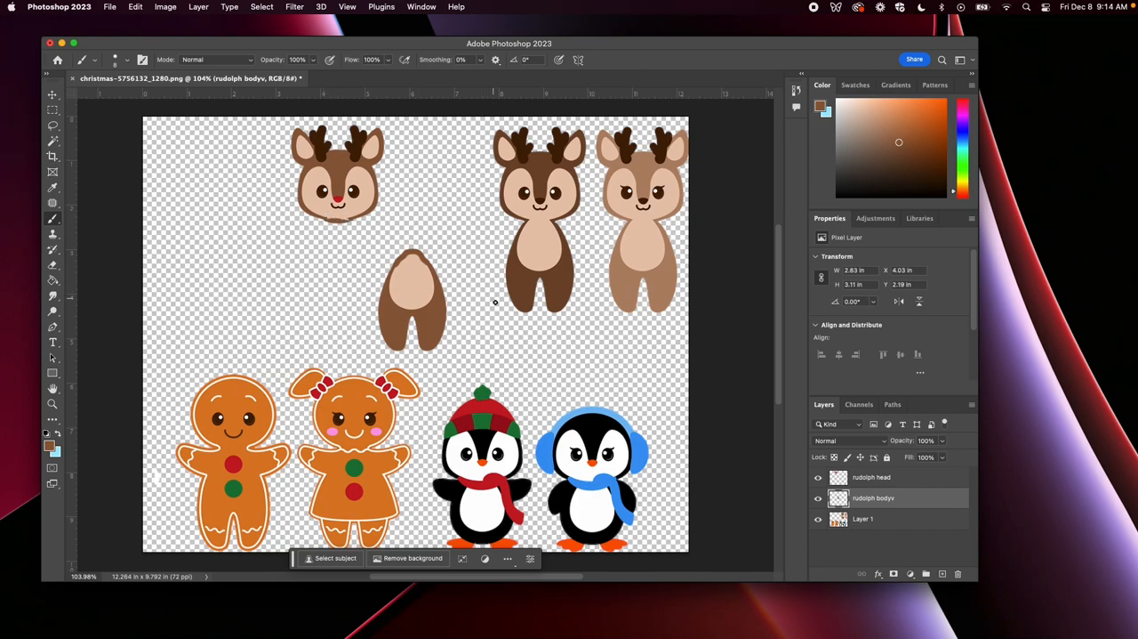
Paint the lower chin edge of the reindeer's head brown on the rudolph head layer
{"action": "left_click", "coordinate": [911, 478]}
{"action": "left_click_drag", "start_coordinate": [322, 217], "coordinate": [353, 223]}
{"action": "key", "text": "y"}
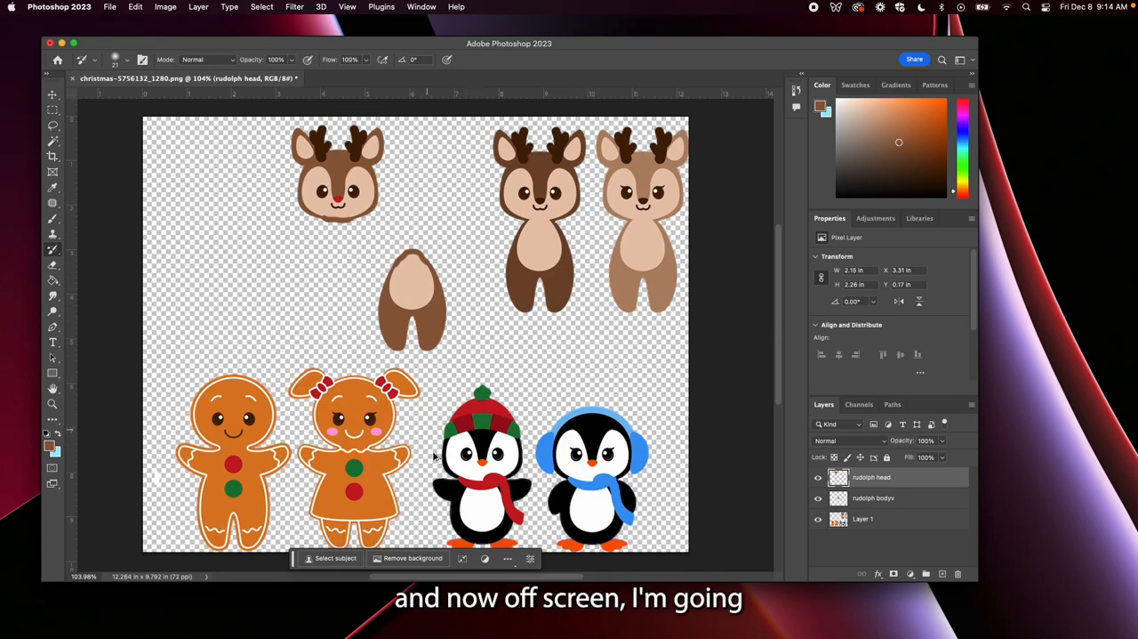
{"action": "key", "text": "u"}
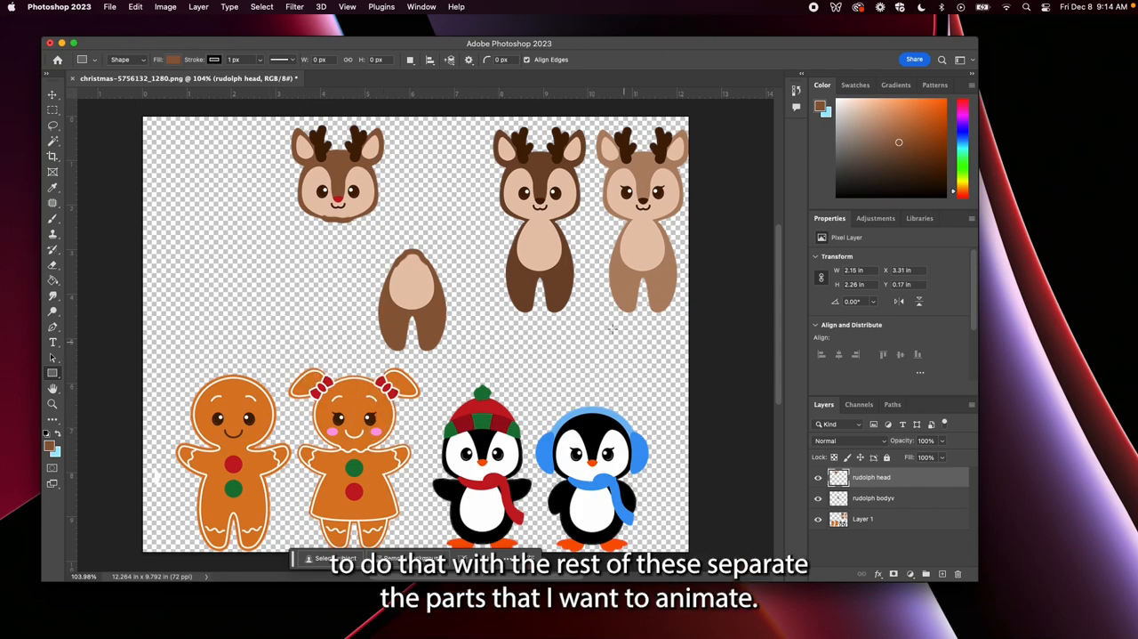
{"action": "key", "text": "8"}
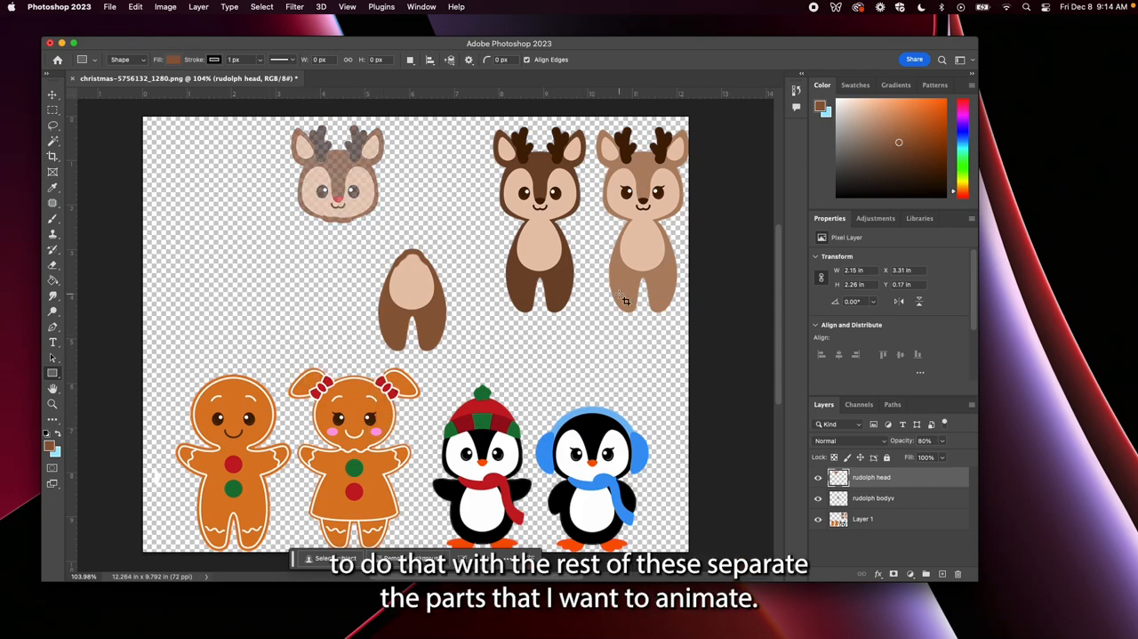
{"action": "key", "text": "l"}
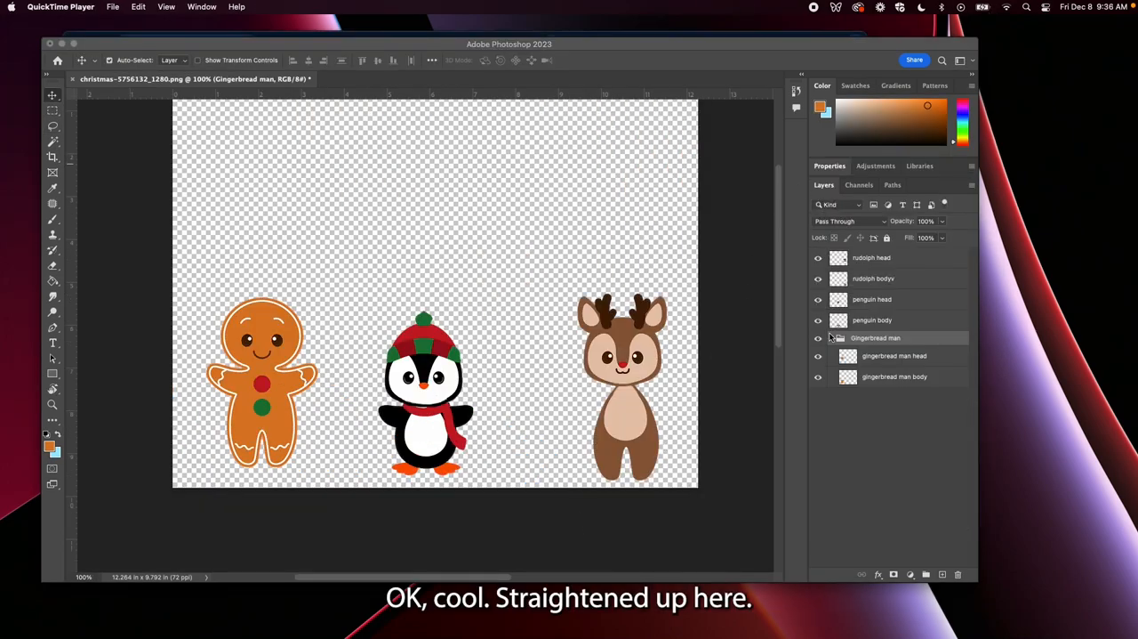
Hide and show the rudolph head, rudolph bodyv, penguin head and penguin body layers one by one to check each part
{"action": "left_click", "coordinate": [862, 260]}
{"action": "left_click", "coordinate": [818, 258]}
{"action": "left_click", "coordinate": [818, 258]}
{"action": "left_click", "coordinate": [818, 278]}
{"action": "left_click", "coordinate": [818, 279]}
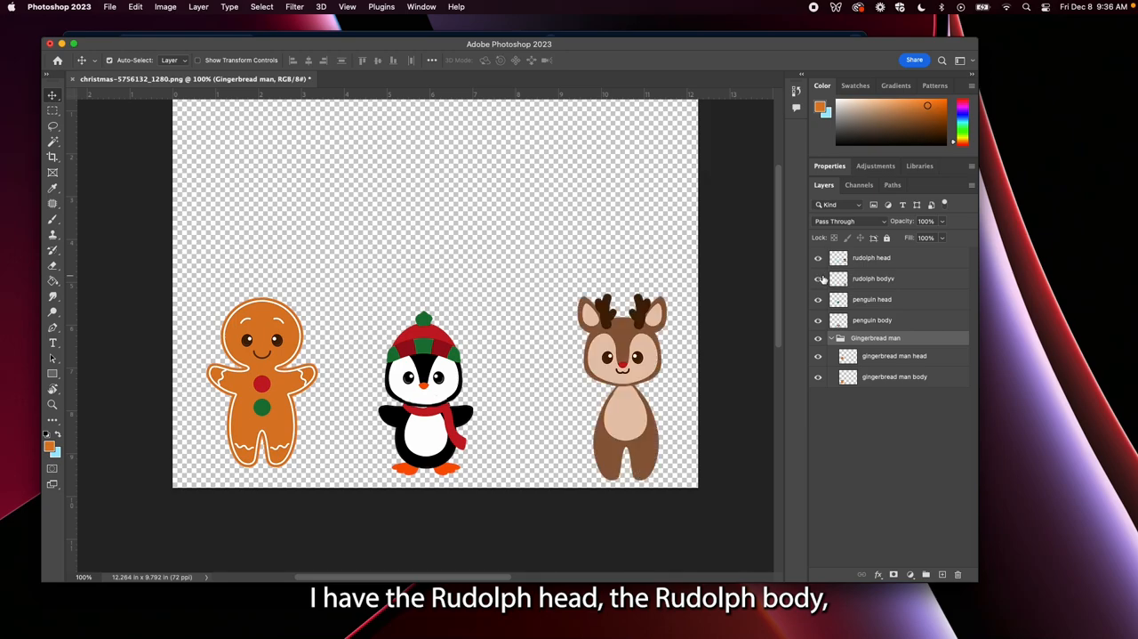
{"action": "left_click", "coordinate": [819, 300]}
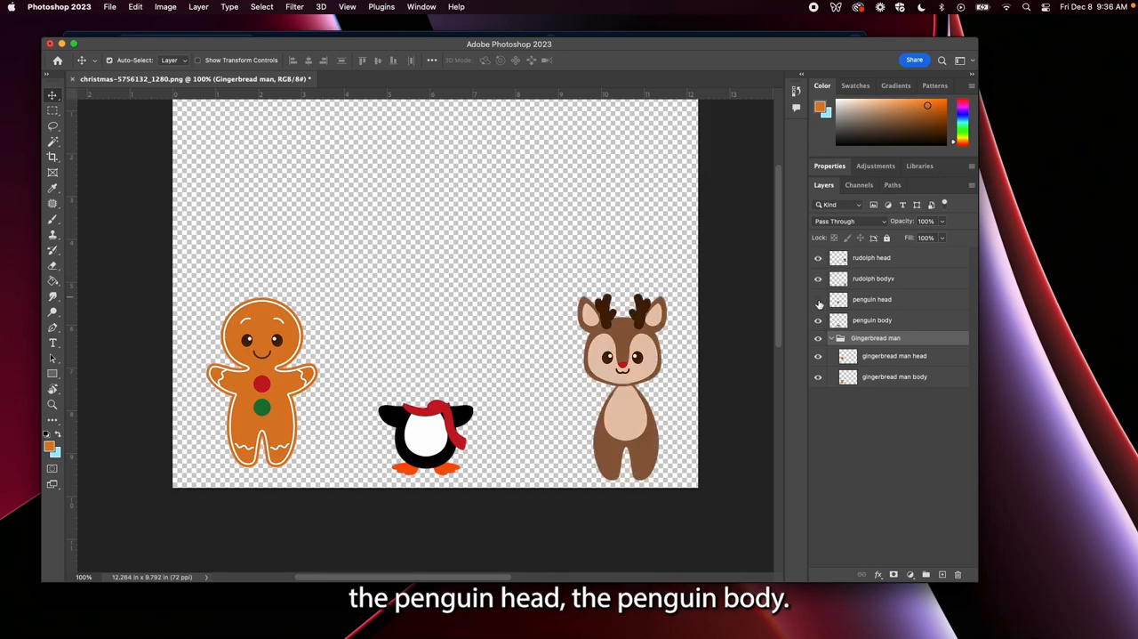
{"action": "left_click", "coordinate": [818, 300]}
{"action": "left_click", "coordinate": [818, 320]}
{"action": "left_click", "coordinate": [818, 320]}
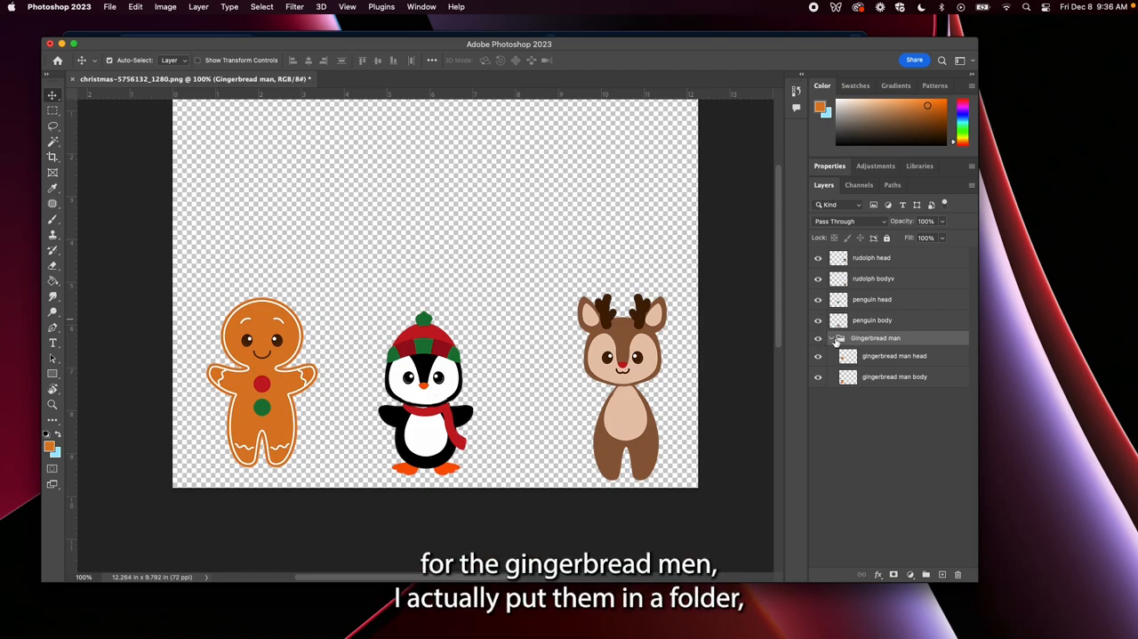
Inspect the Gingerbread man group by toggling its head and body layers off and on, and collapse the group
{"action": "left_click", "coordinate": [833, 339]}
{"action": "left_click", "coordinate": [833, 339]}
{"action": "left_click", "coordinate": [819, 357]}
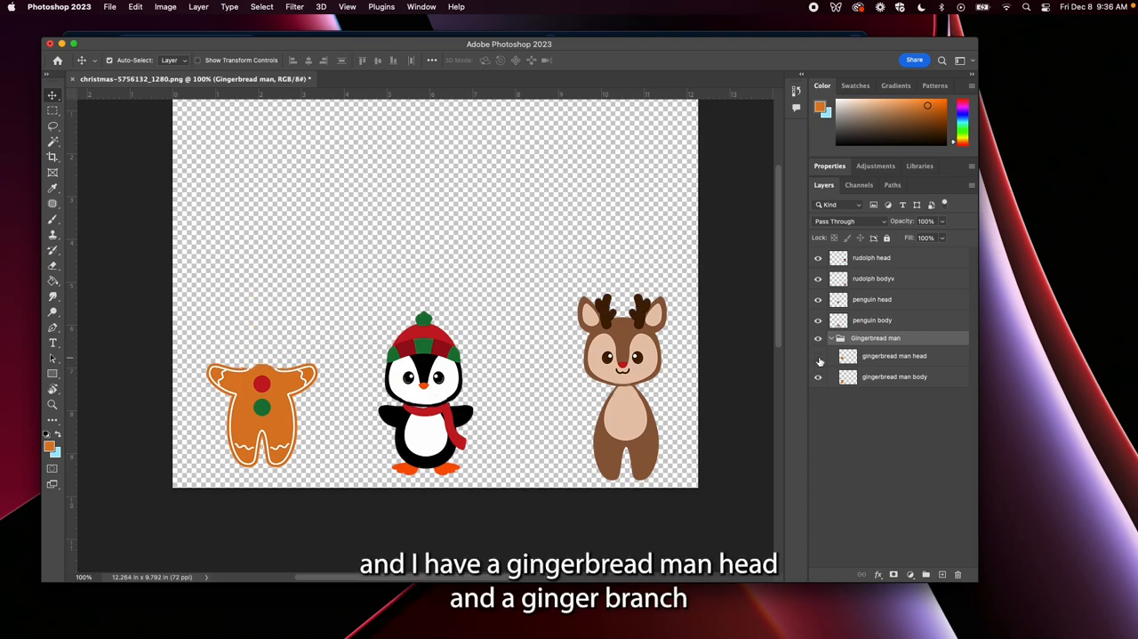
{"action": "left_click", "coordinate": [819, 357]}
{"action": "left_click", "coordinate": [819, 377]}
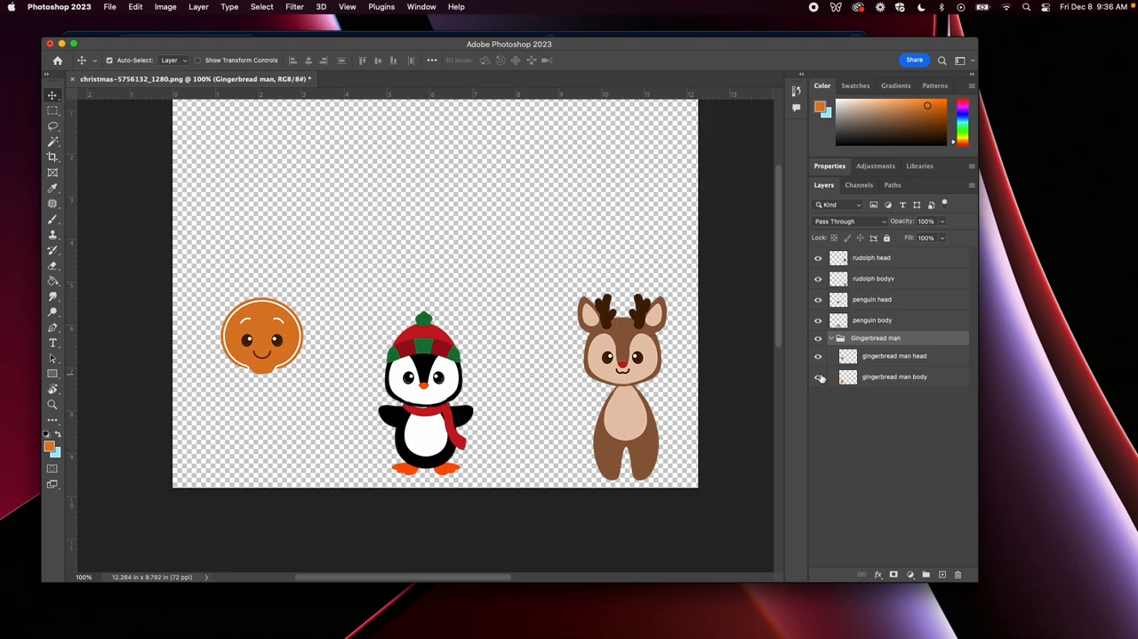
{"action": "left_click", "coordinate": [820, 377]}
{"action": "left_click", "coordinate": [831, 339]}
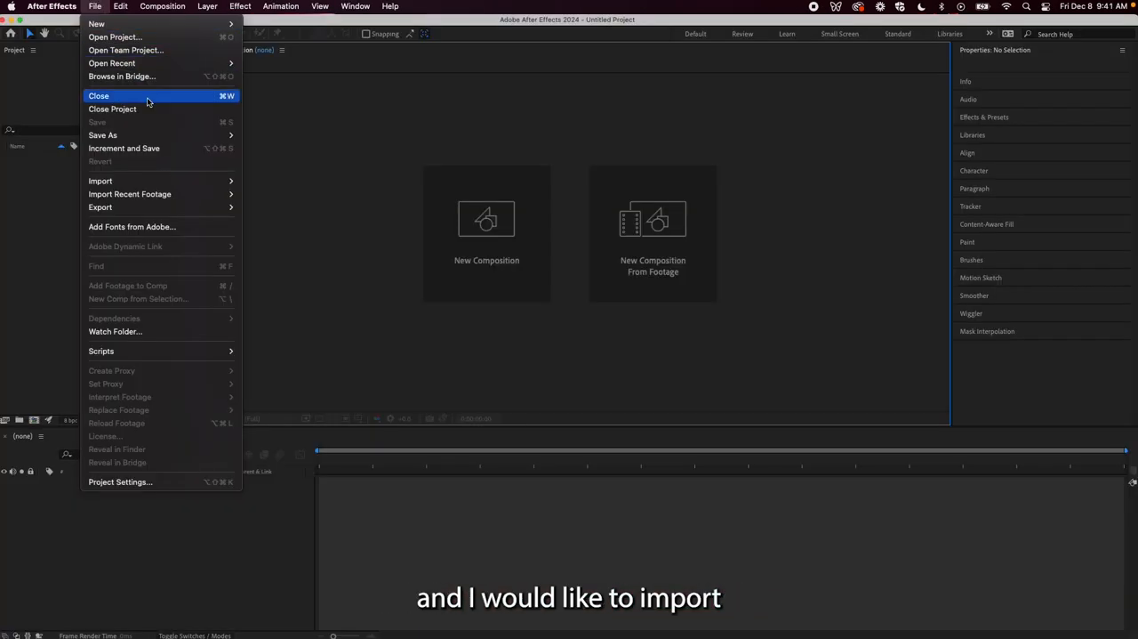
In After Effects, import kewt.psd as a Composition with editable layer styles
{"action": "mouse_move", "coordinate": [200, 181]}
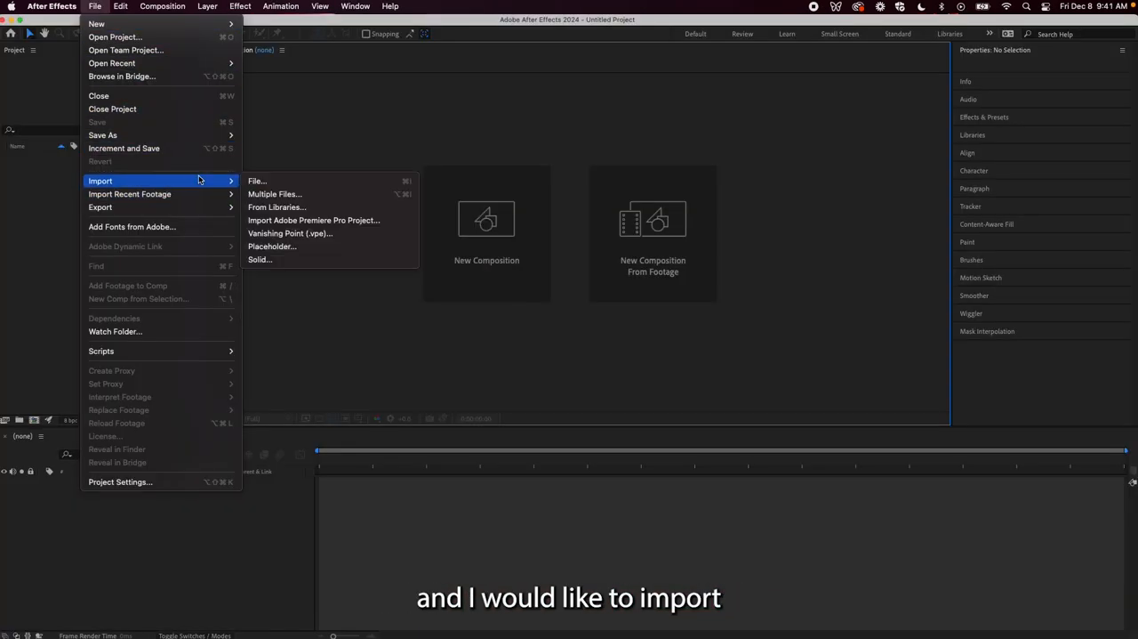
{"action": "left_click", "coordinate": [254, 182]}
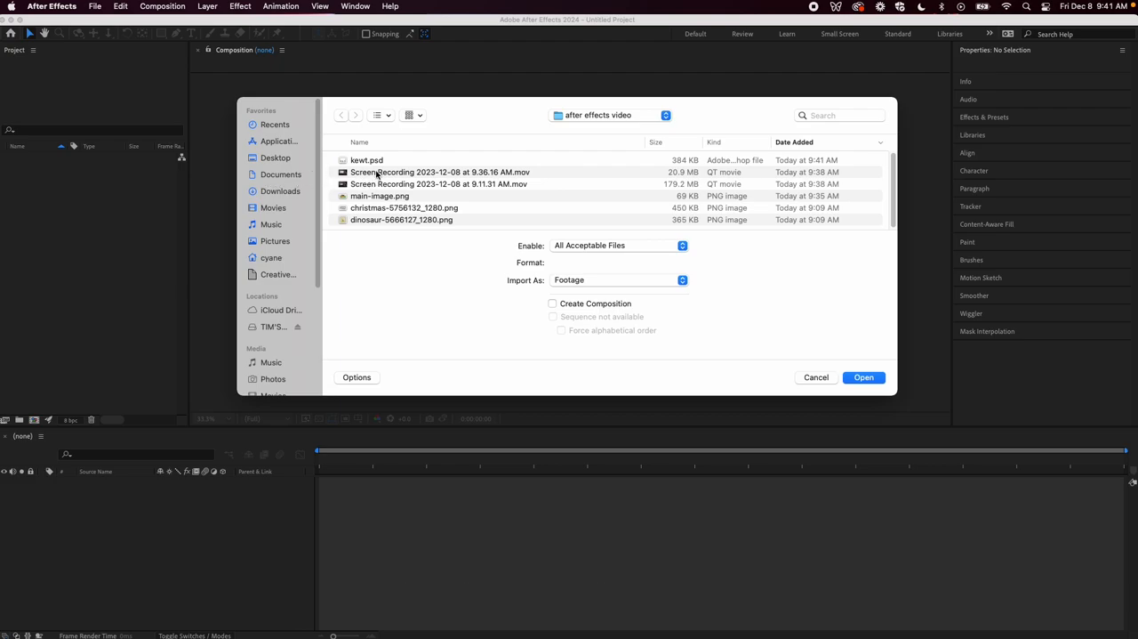
{"action": "left_click", "coordinate": [378, 162]}
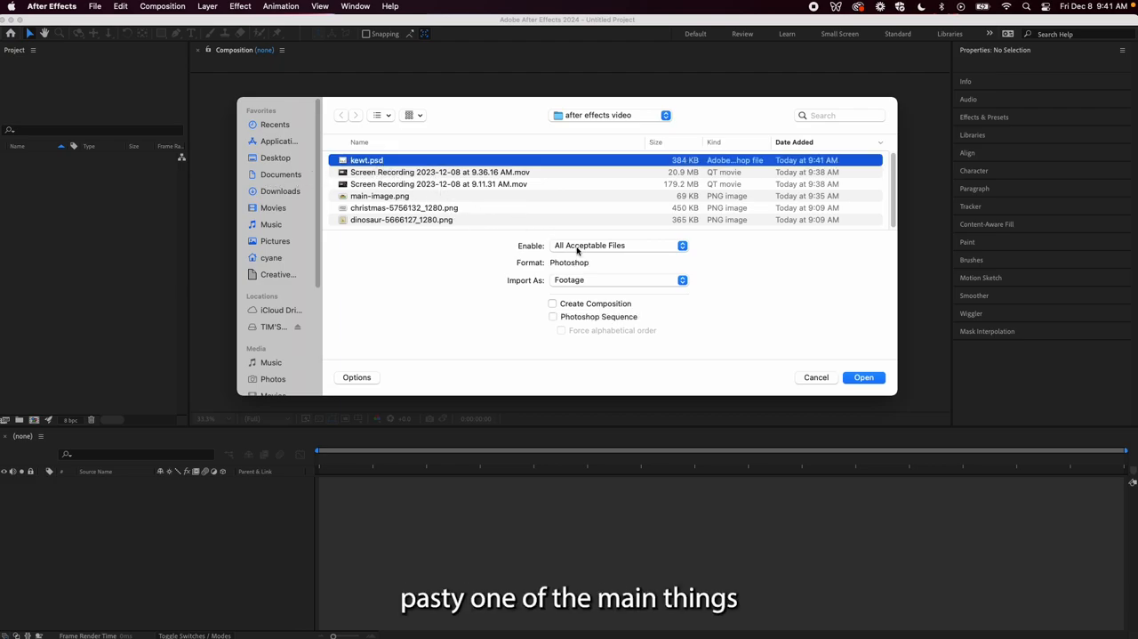
{"action": "left_click", "coordinate": [602, 281]}
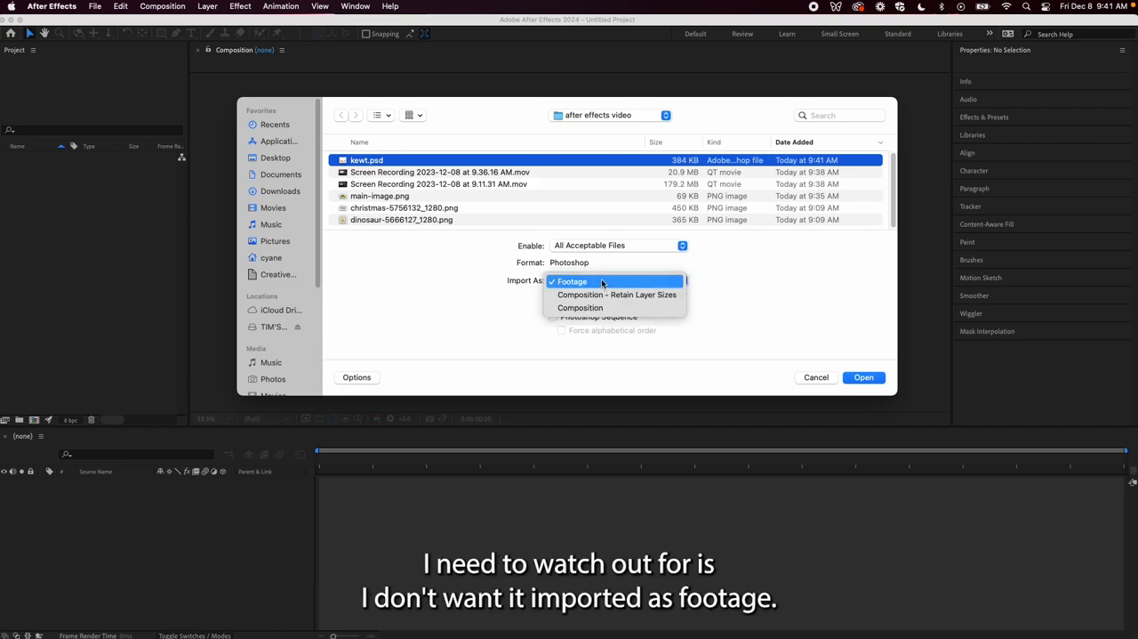
{"action": "left_click", "coordinate": [606, 307]}
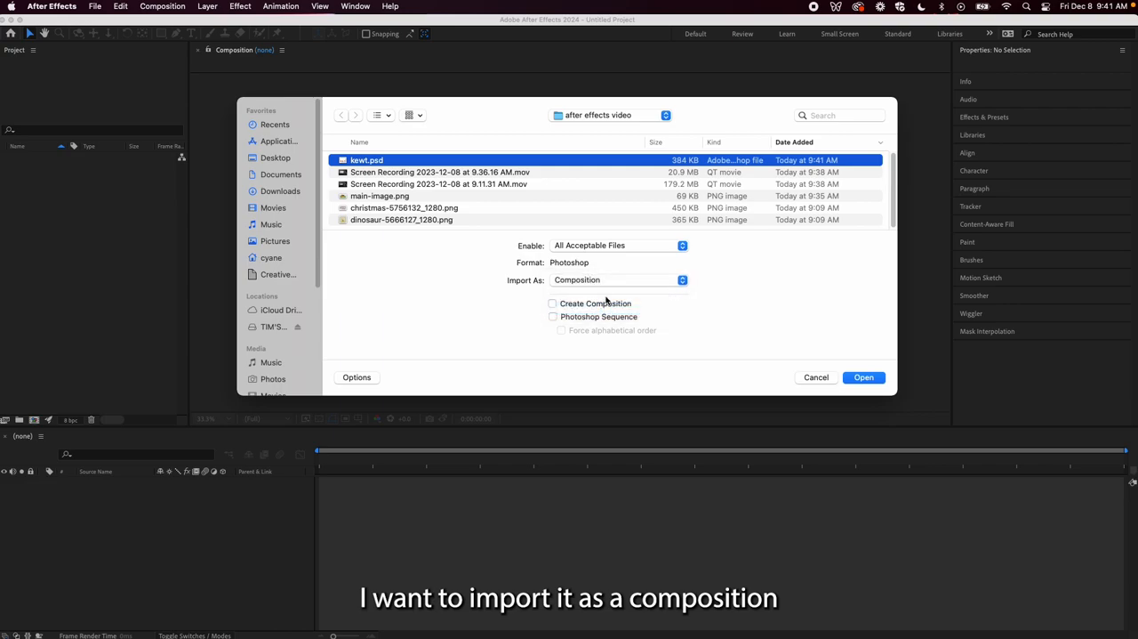
{"action": "left_click", "coordinate": [878, 378]}
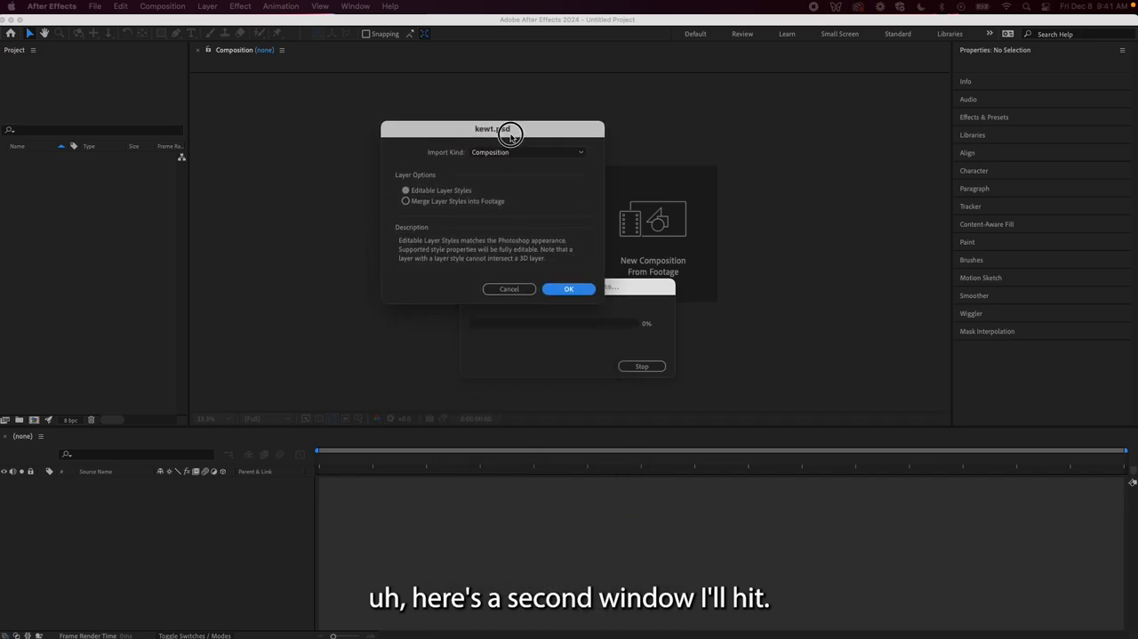
{"action": "left_click", "coordinate": [568, 289]}
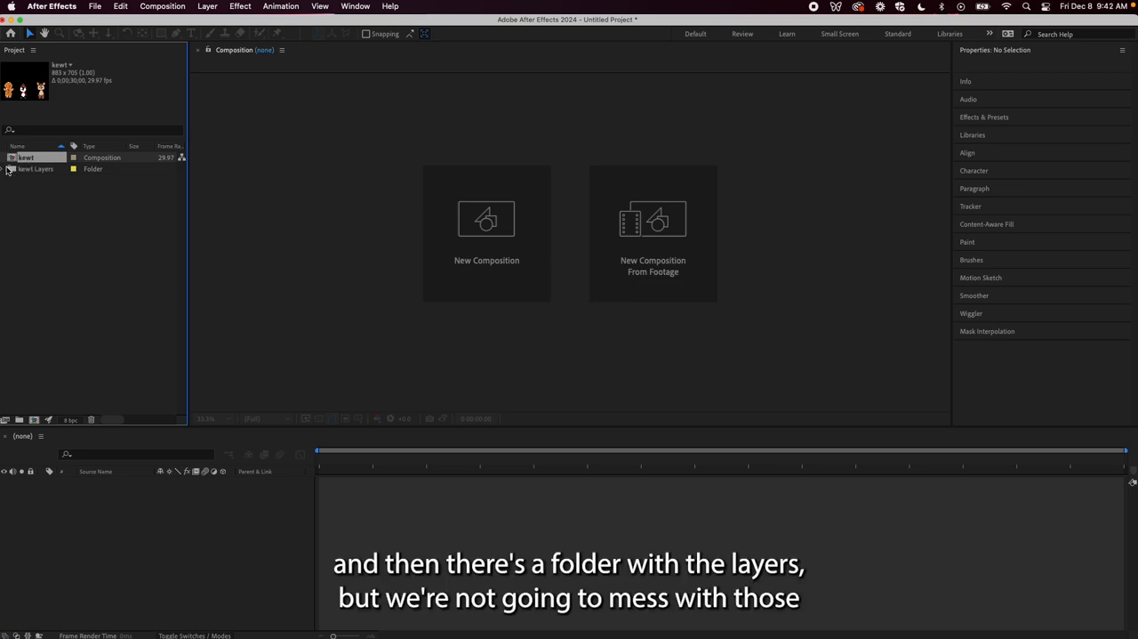
Glance into the kewt Layers folder and open the kewt composition in the timeline
{"action": "left_click", "coordinate": [4, 170]}
{"action": "left_click", "coordinate": [3, 169]}
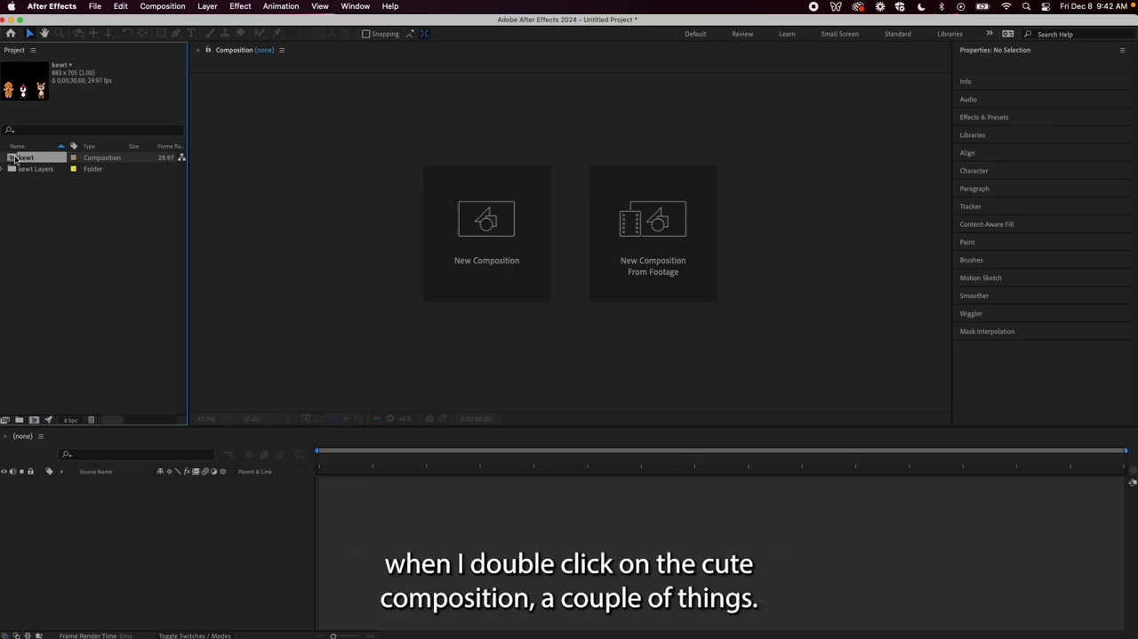
{"action": "double_click", "coordinate": [16, 158]}
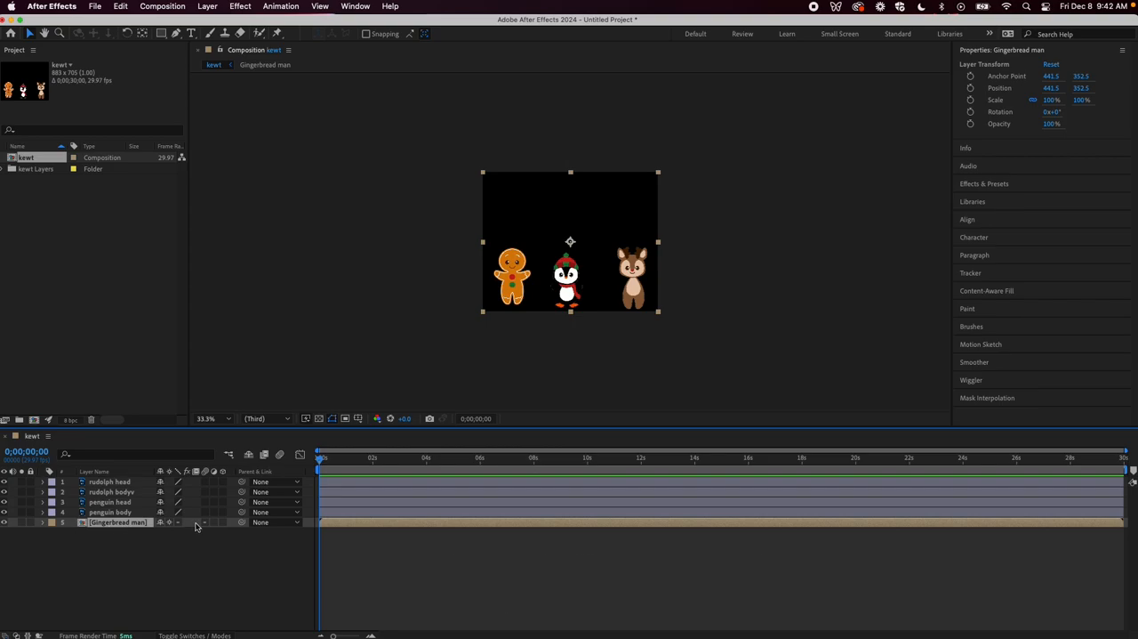
Open the nested Gingerbread man composition to examine its head and body layers, and return to the kewt composition
{"action": "double_click", "coordinate": [369, 525]}
{"action": "left_click", "coordinate": [402, 481]}
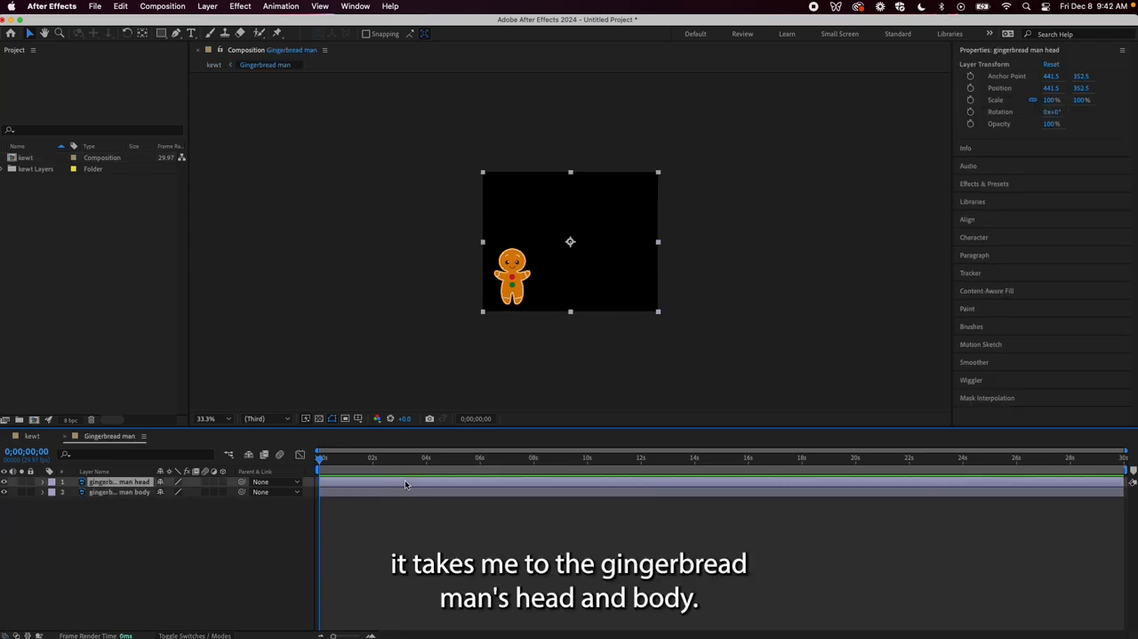
{"action": "left_click", "coordinate": [402, 489]}
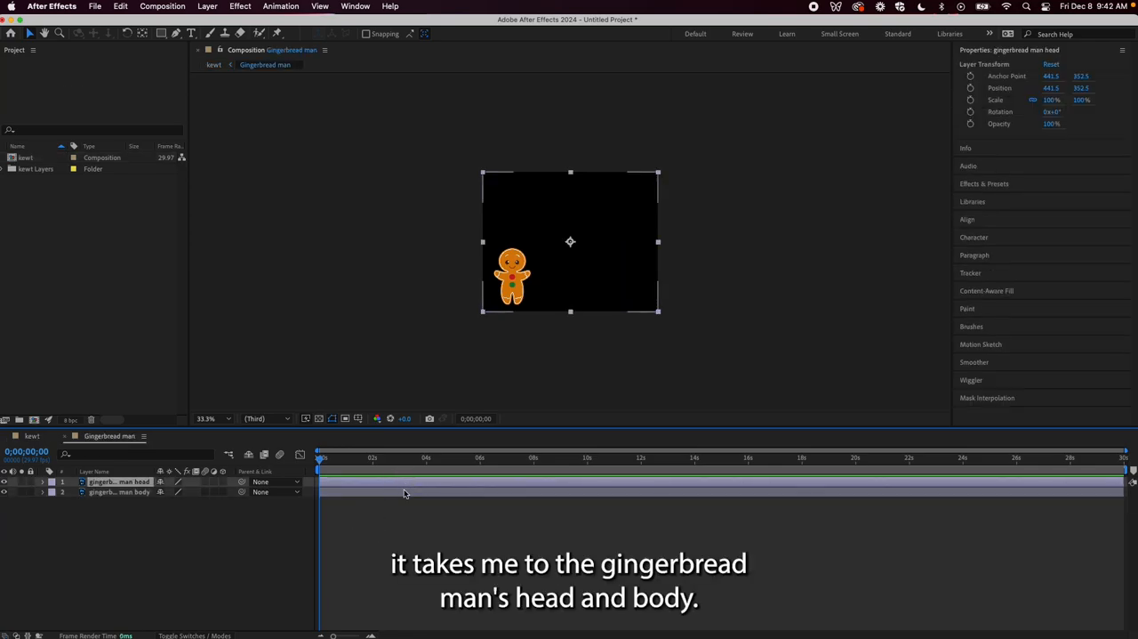
{"action": "left_click", "coordinate": [32, 435]}
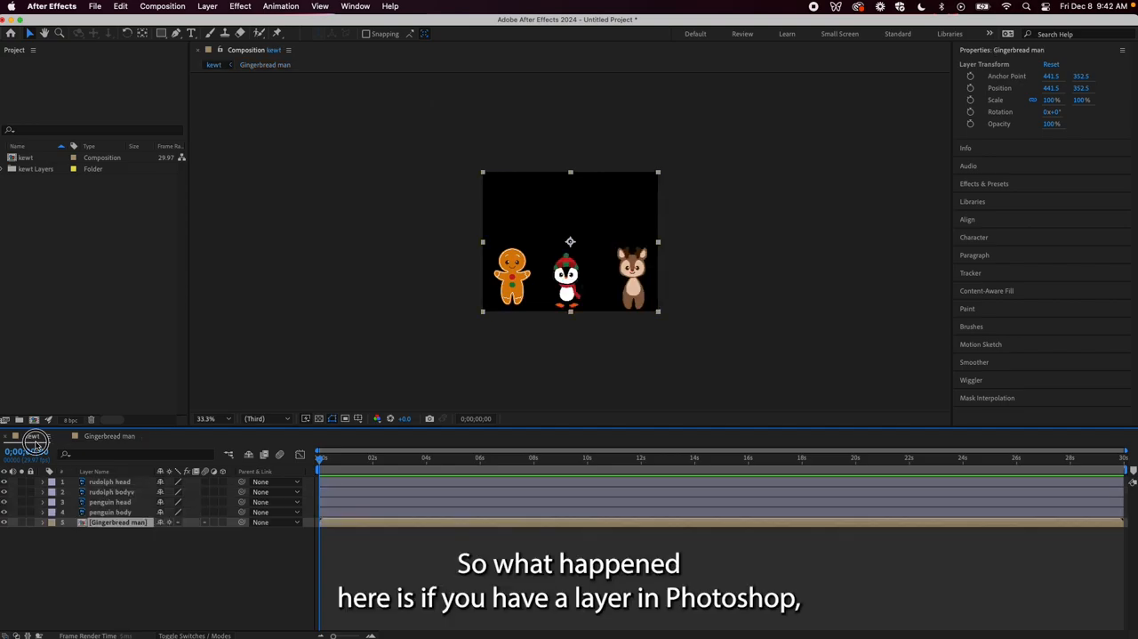
Pre-compose the rudolph head and rudolph bodyv layers into a new composition named "Rudolph"
{"action": "scroll", "coordinate": [579, 296], "scroll_direction": "down", "scroll_amount": 2}
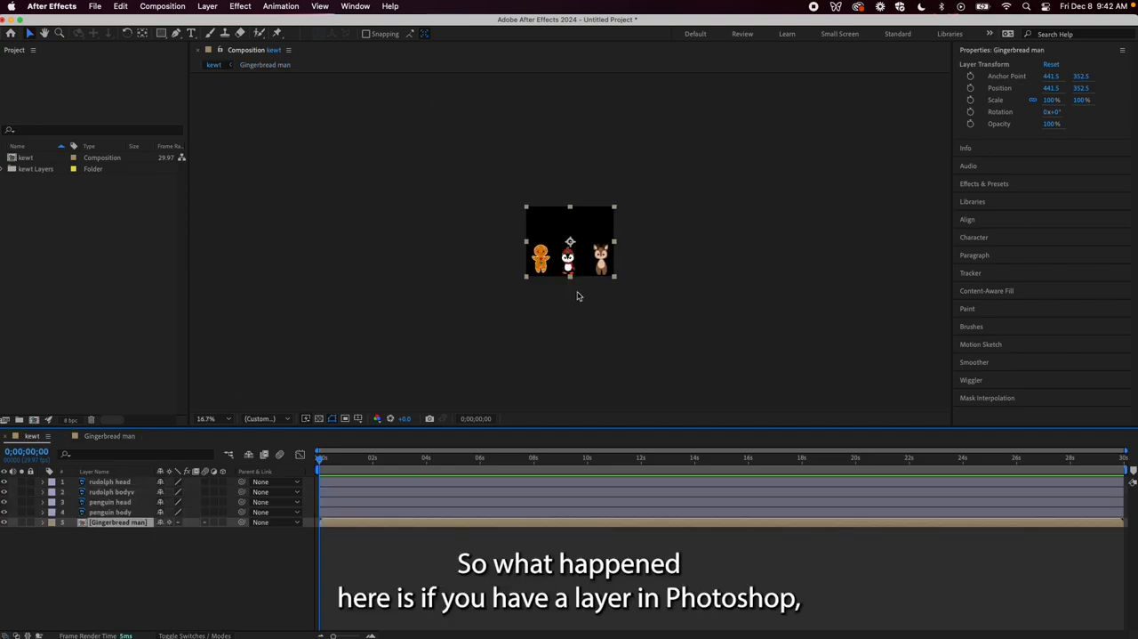
{"action": "scroll", "coordinate": [580, 295], "scroll_direction": "up", "scroll_amount": 4}
{"action": "scroll", "coordinate": [579, 293], "scroll_direction": "down", "scroll_amount": 2}
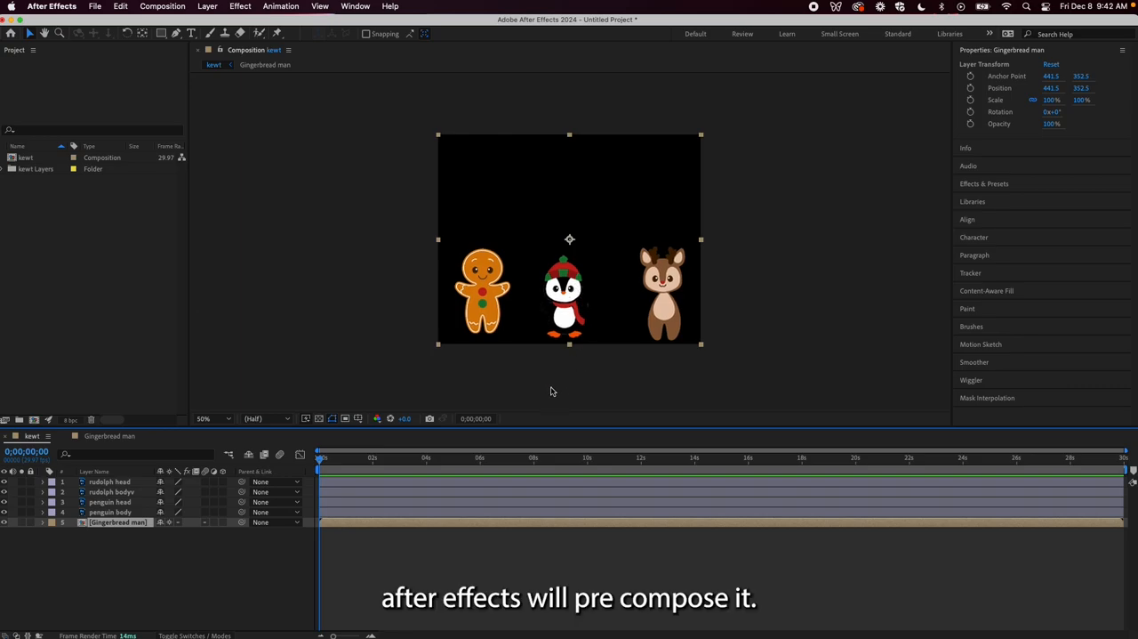
{"action": "left_click", "coordinate": [448, 482]}
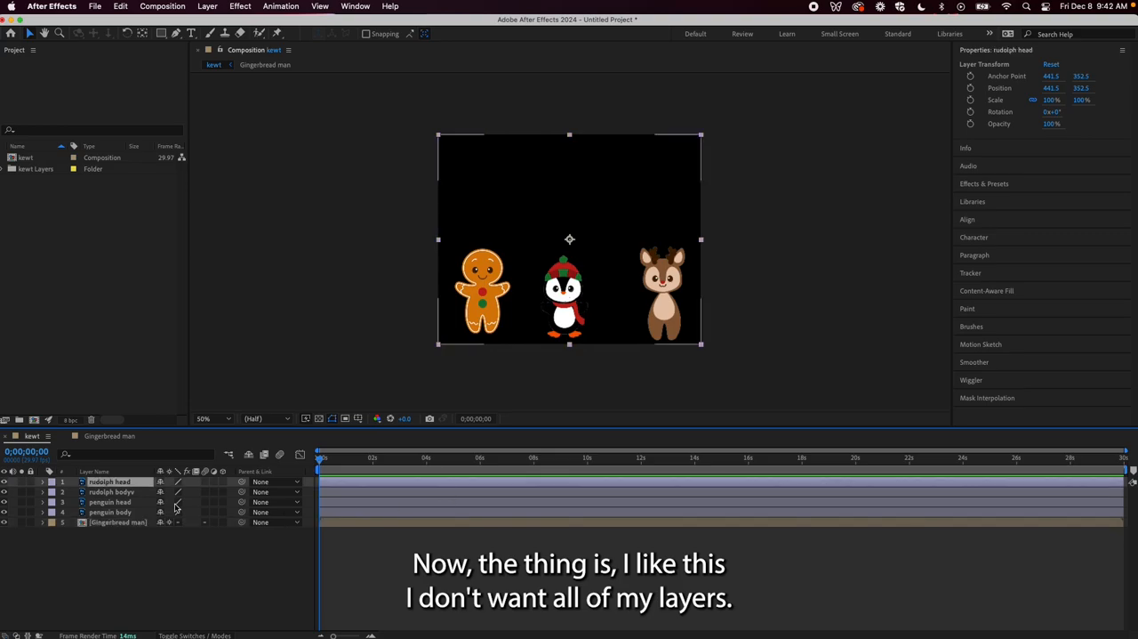
{"action": "left_click", "coordinate": [374, 494]}
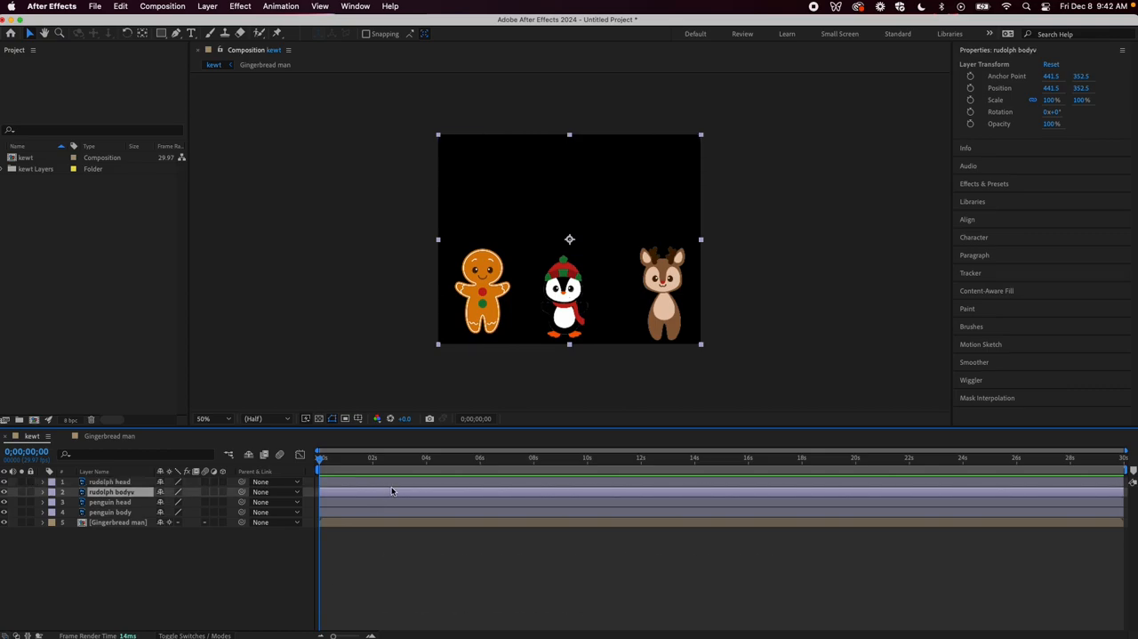
{"action": "left_click", "coordinate": [395, 482], "text": "shift"}
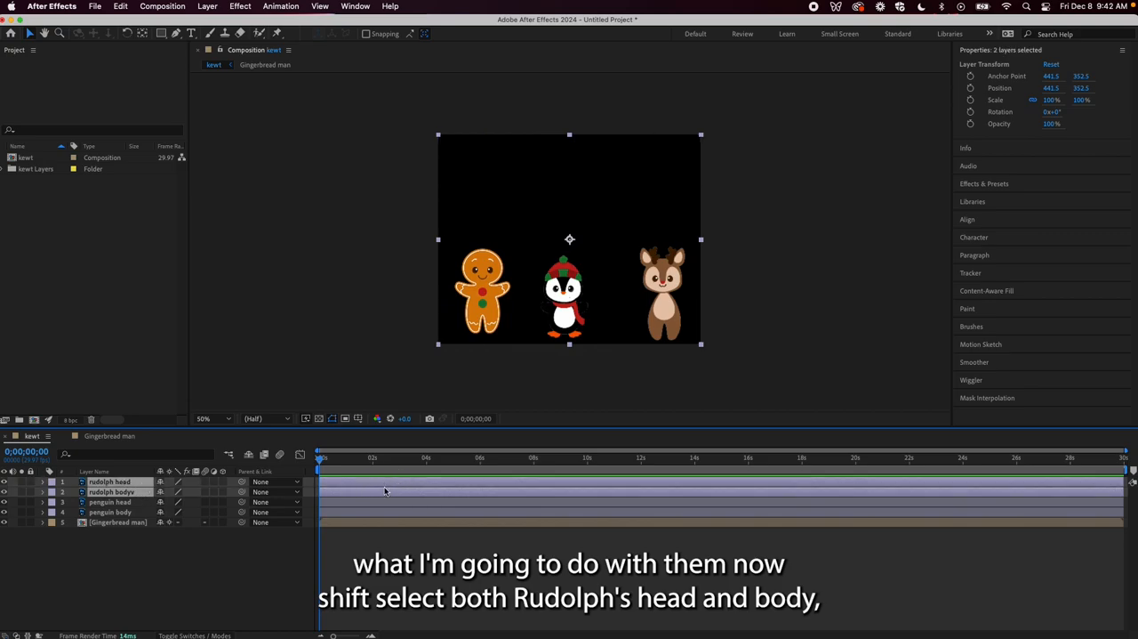
{"action": "right_click", "coordinate": [385, 491]}
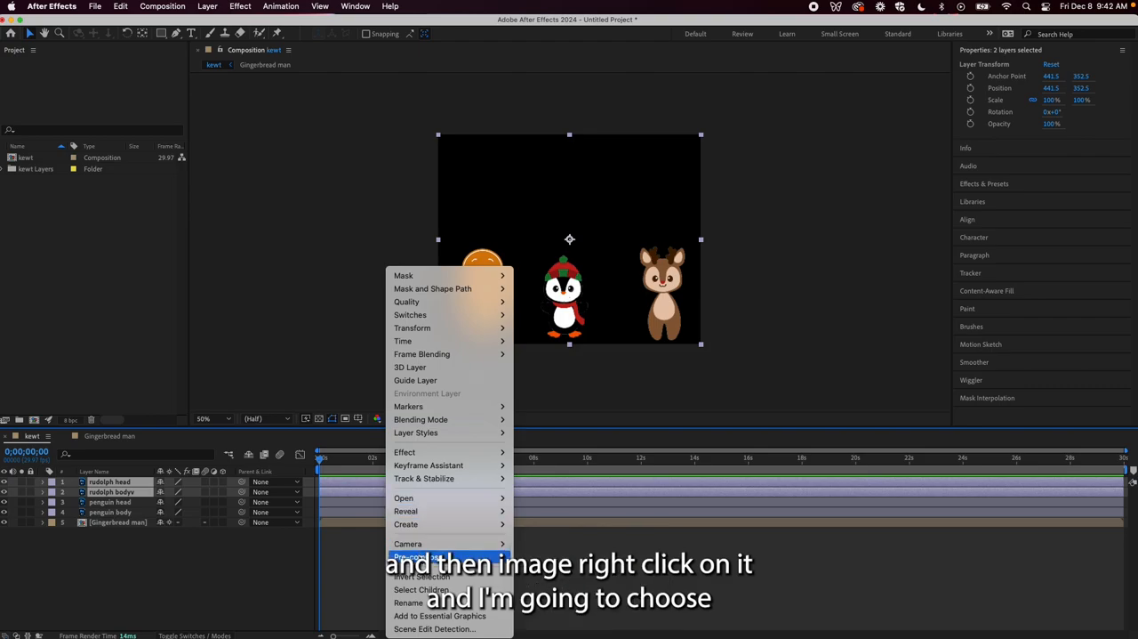
{"action": "left_click", "coordinate": [420, 556]}
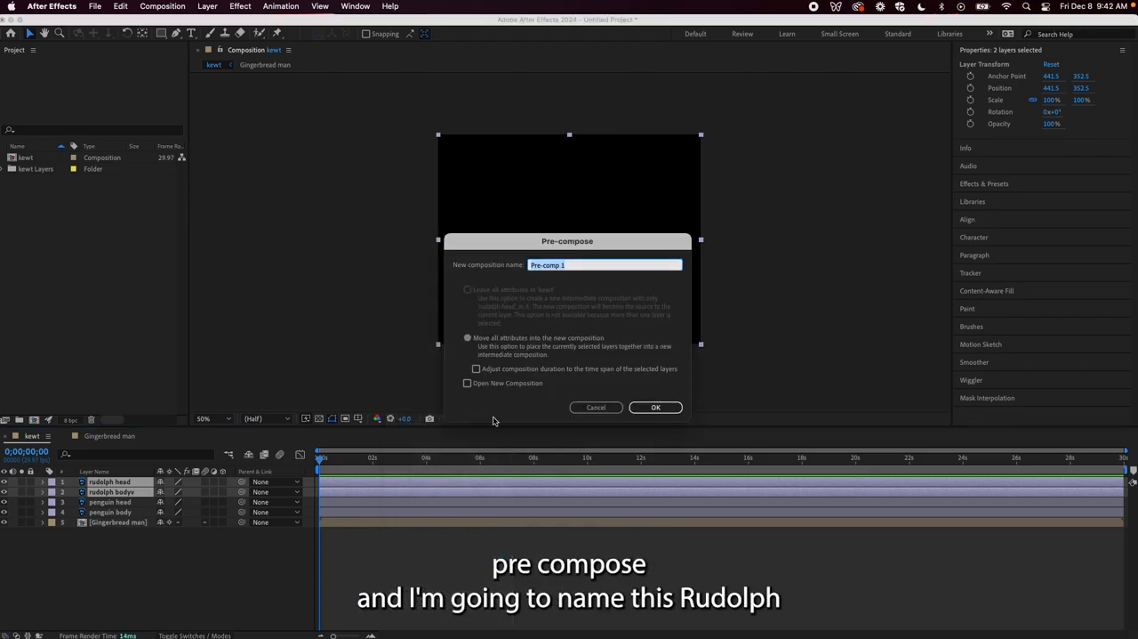
{"action": "type", "text": "Rudolph"}
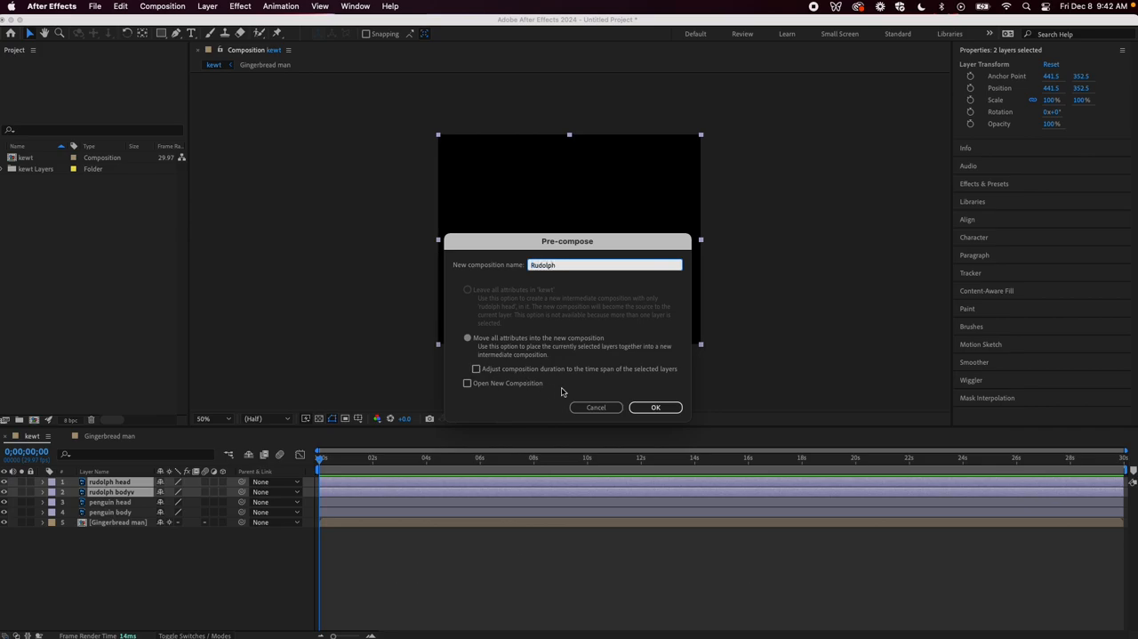
{"action": "left_click", "coordinate": [656, 406]}
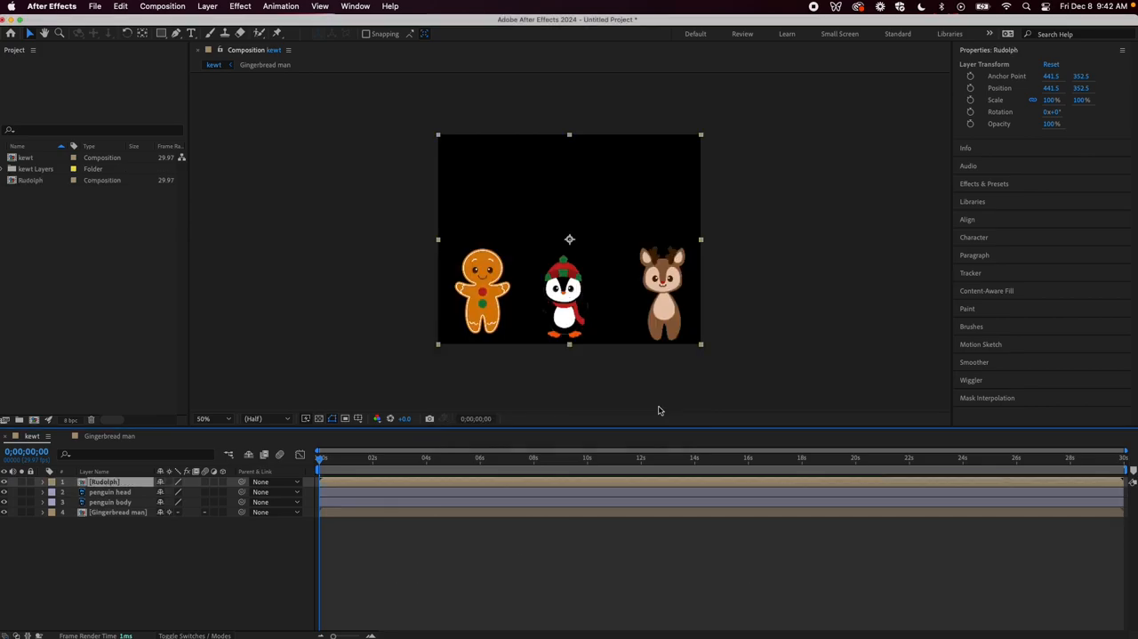
Open the Rudolph composition to check its head and body layers, and return to the kewt composition
{"action": "double_click", "coordinate": [600, 483]}
{"action": "left_click", "coordinate": [605, 492]}
{"action": "left_click", "coordinate": [603, 482]}
{"action": "left_click", "coordinate": [604, 491]}
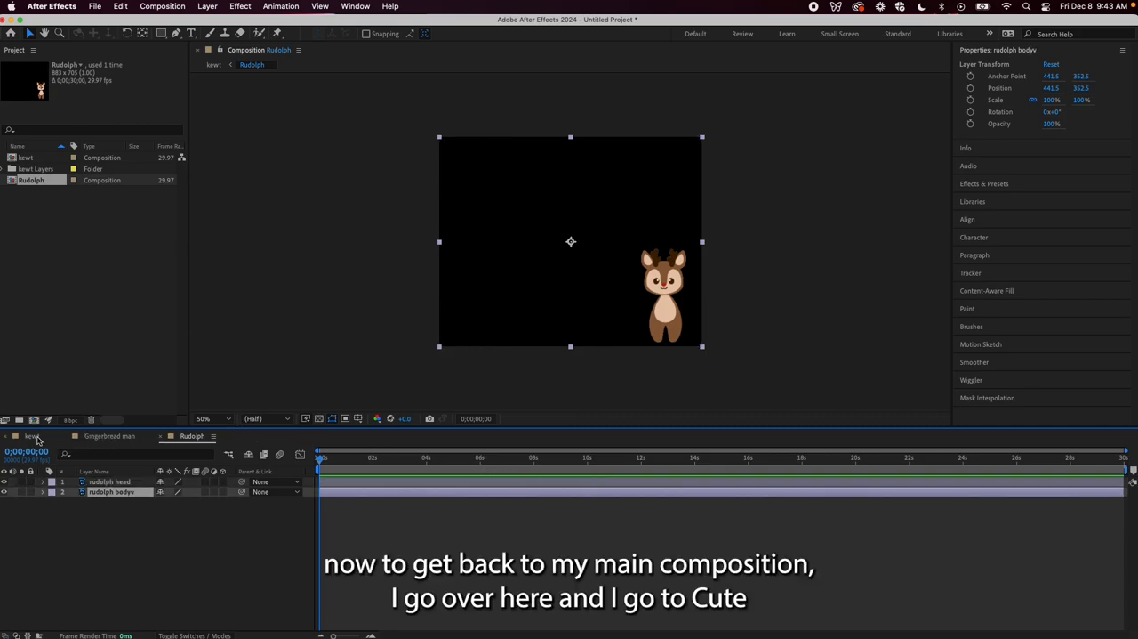
{"action": "left_click", "coordinate": [32, 436]}
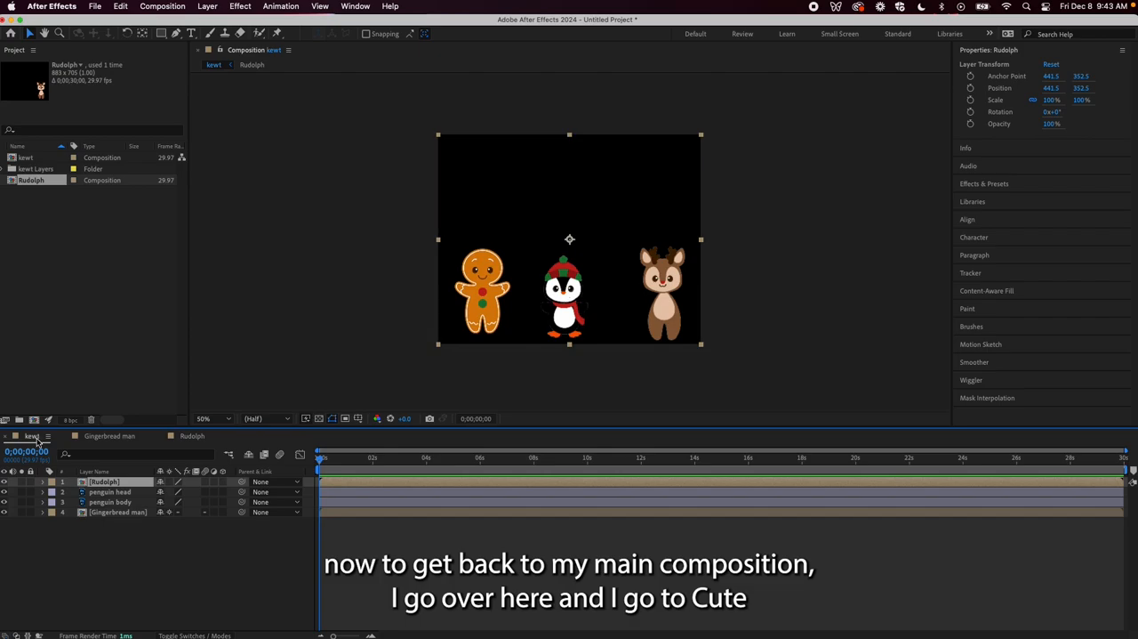
Pre-compose the penguin head and penguin body layers into a new composition named "Penguin"
{"action": "left_click", "coordinate": [364, 505]}
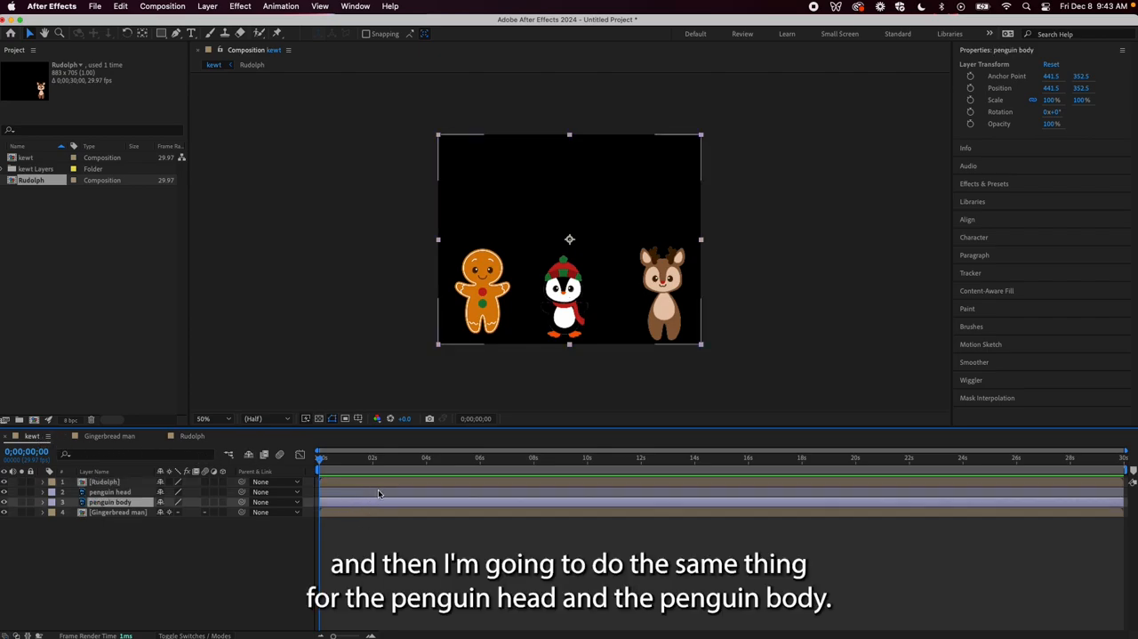
{"action": "left_click", "coordinate": [378, 493], "text": "shift"}
{"action": "right_click", "coordinate": [380, 494]}
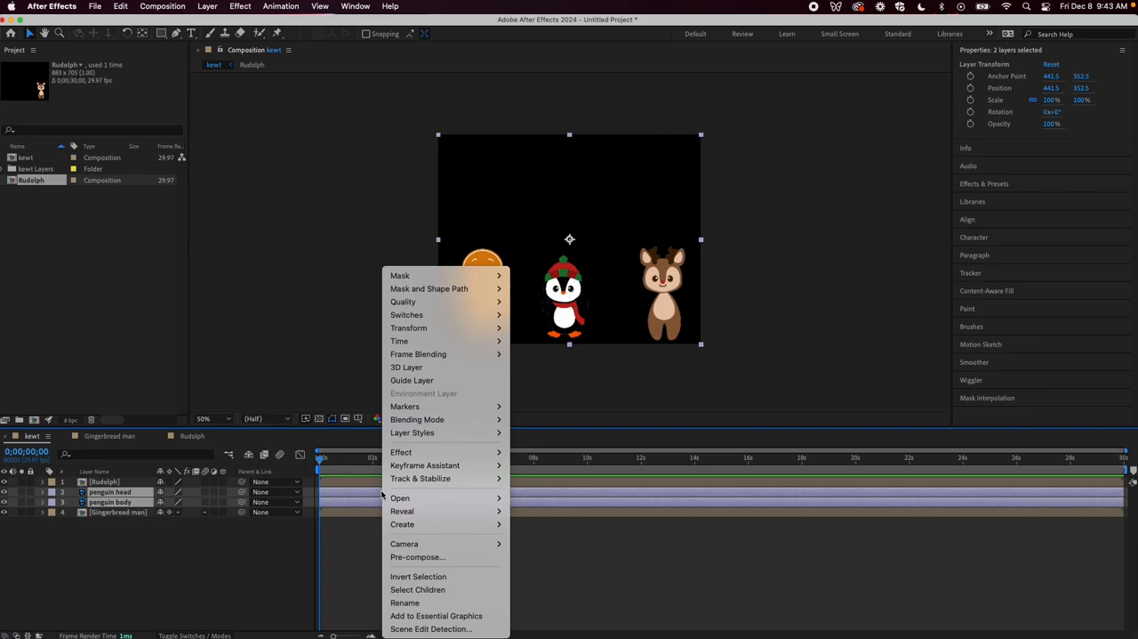
{"action": "left_click", "coordinate": [439, 555]}
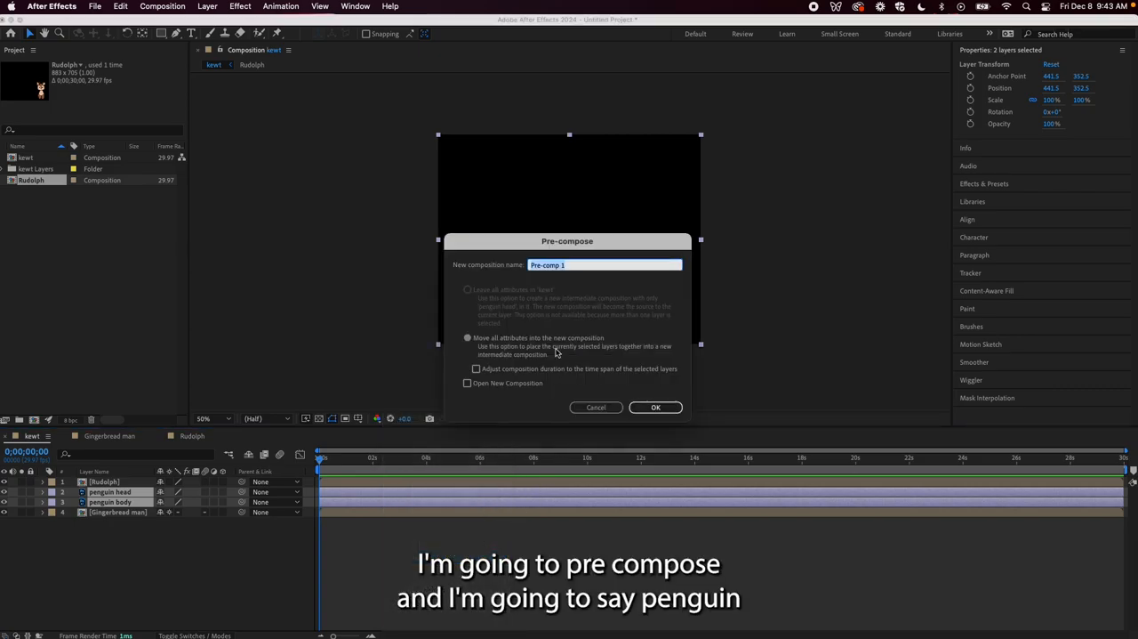
{"action": "type", "text": "Penguin"}
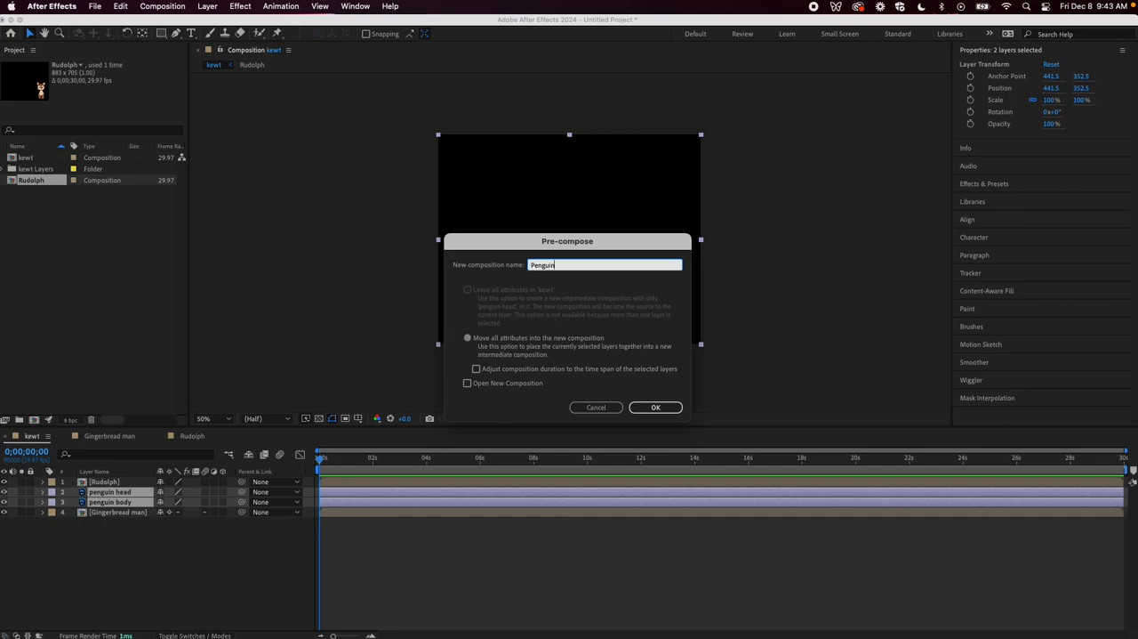
{"action": "key", "text": "Return"}
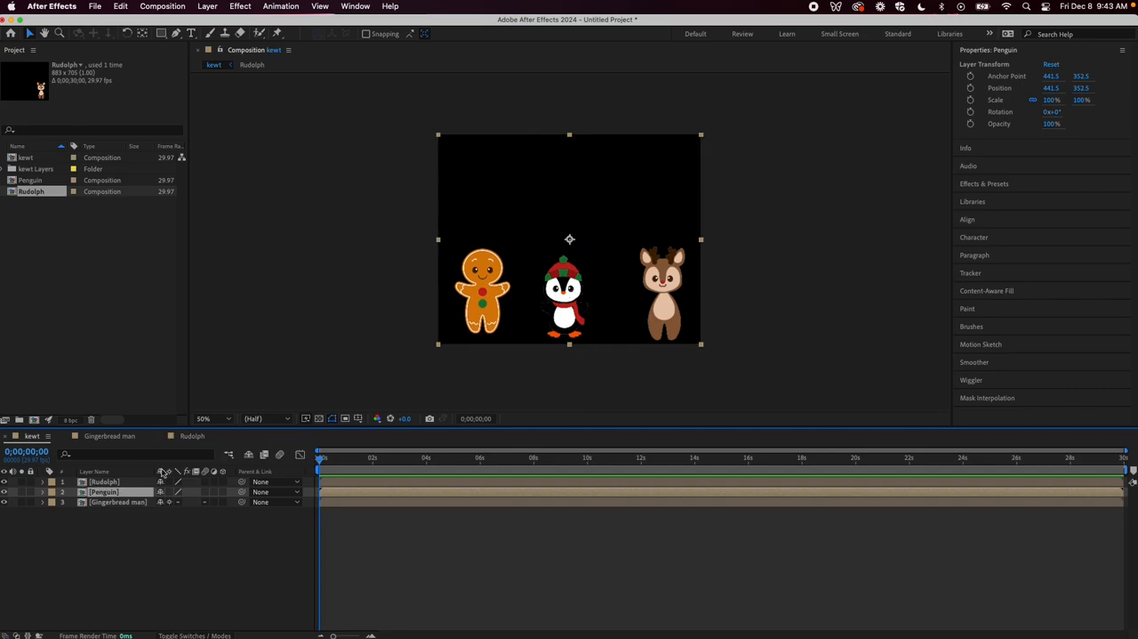
Move the Rudolph layer slightly up and to the left in the kewt composition, to about position 425.5, 330.5
{"action": "left_click", "coordinate": [110, 481]}
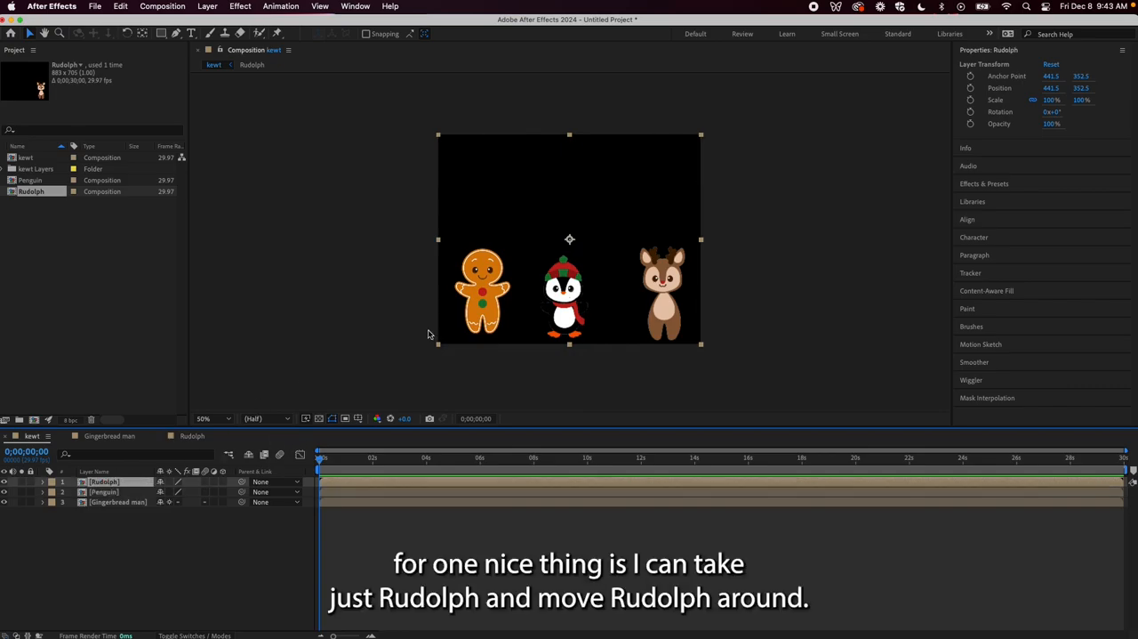
{"action": "left_click_drag", "start_coordinate": [654, 283], "coordinate": [666, 311]}
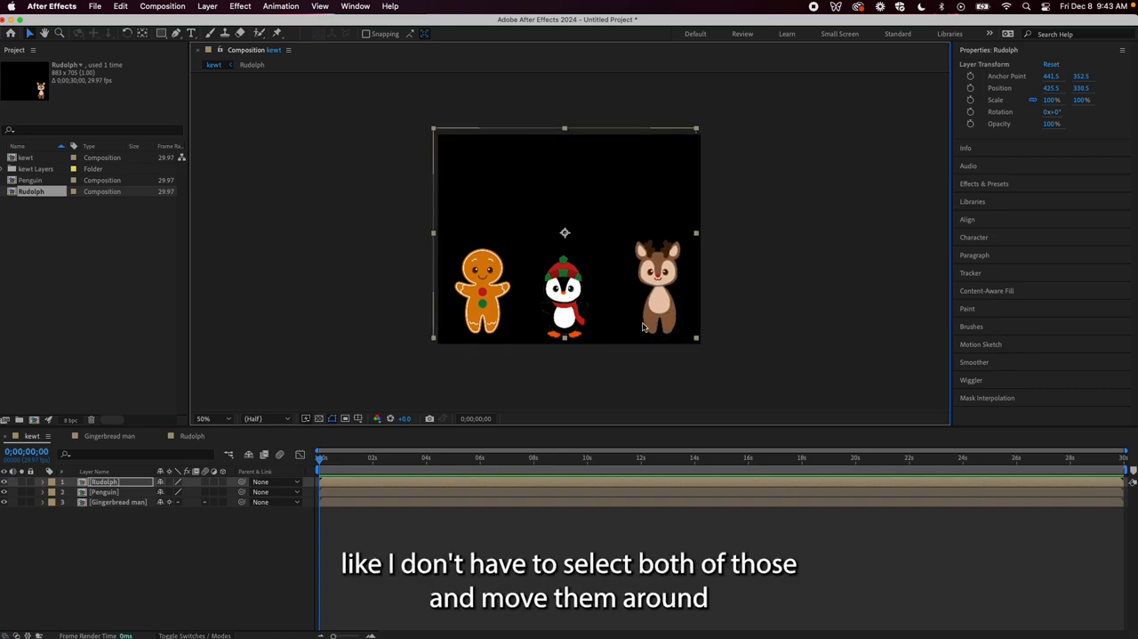
Open the nested Rudolph and Gingerbread man compositions in turn to check their head and body layers, returning to kewt each time
{"action": "double_click", "coordinate": [521, 484]}
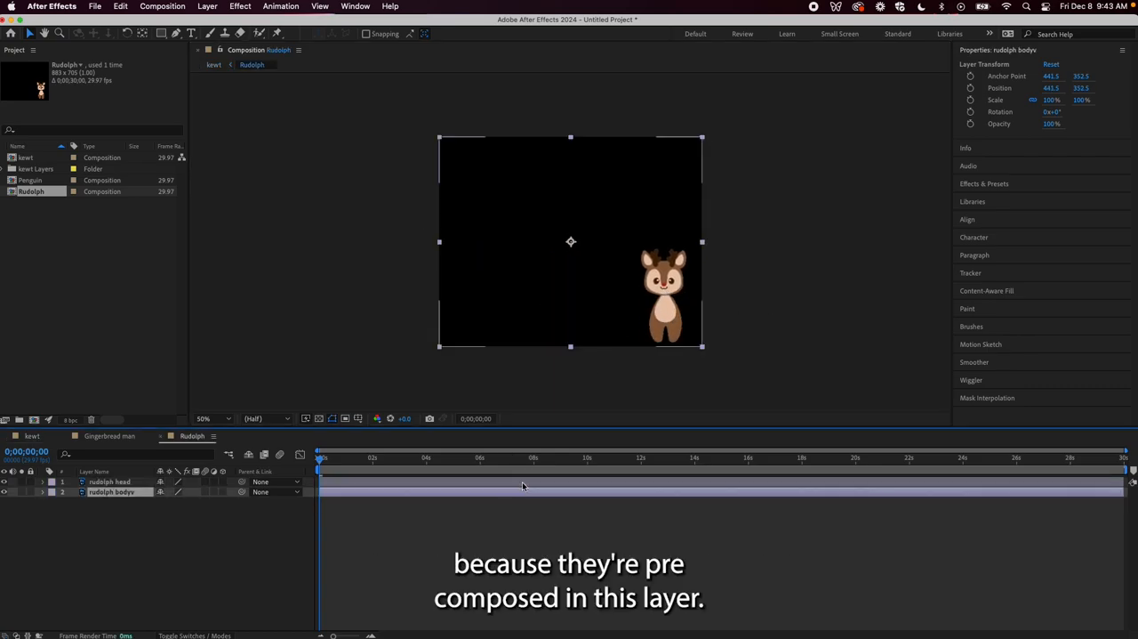
{"action": "left_click", "coordinate": [32, 436]}
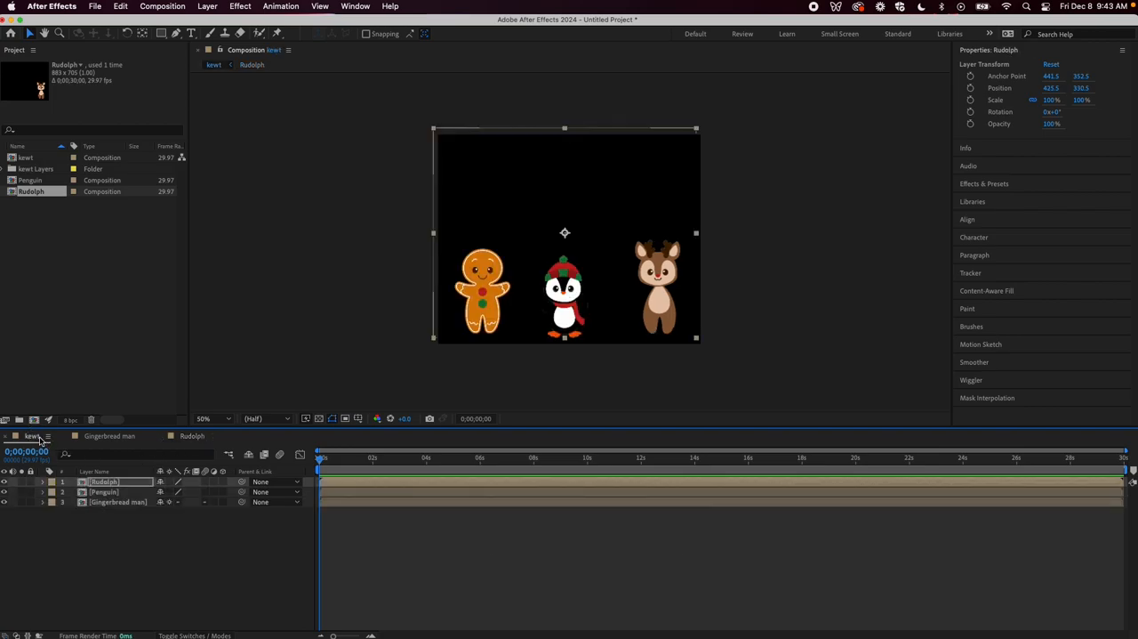
{"action": "left_click", "coordinate": [335, 504]}
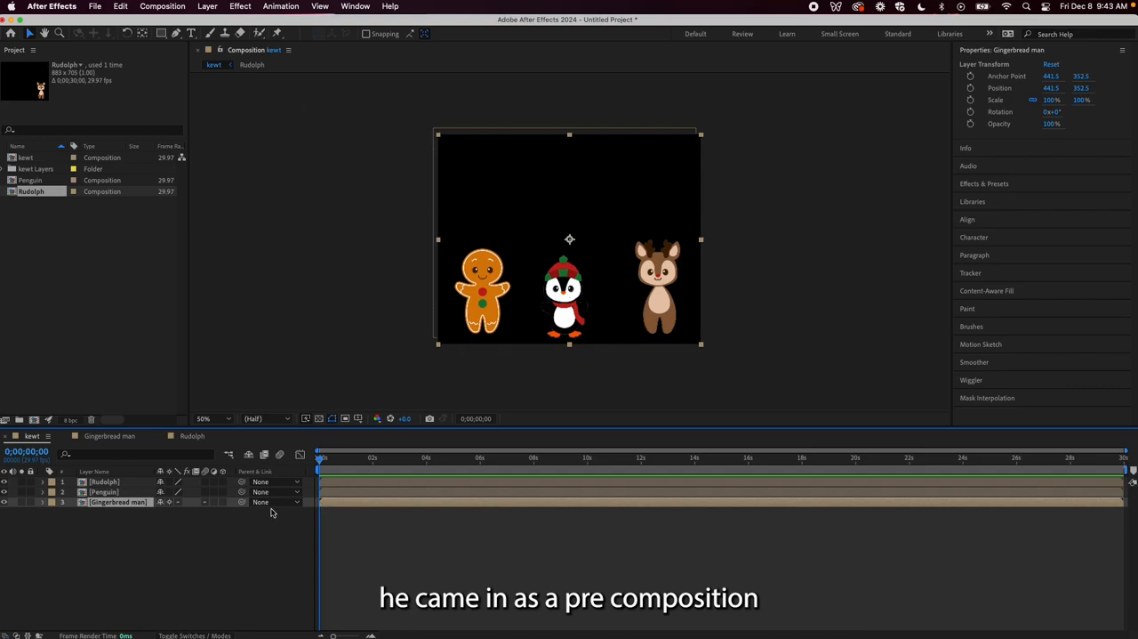
{"action": "double_click", "coordinate": [356, 502]}
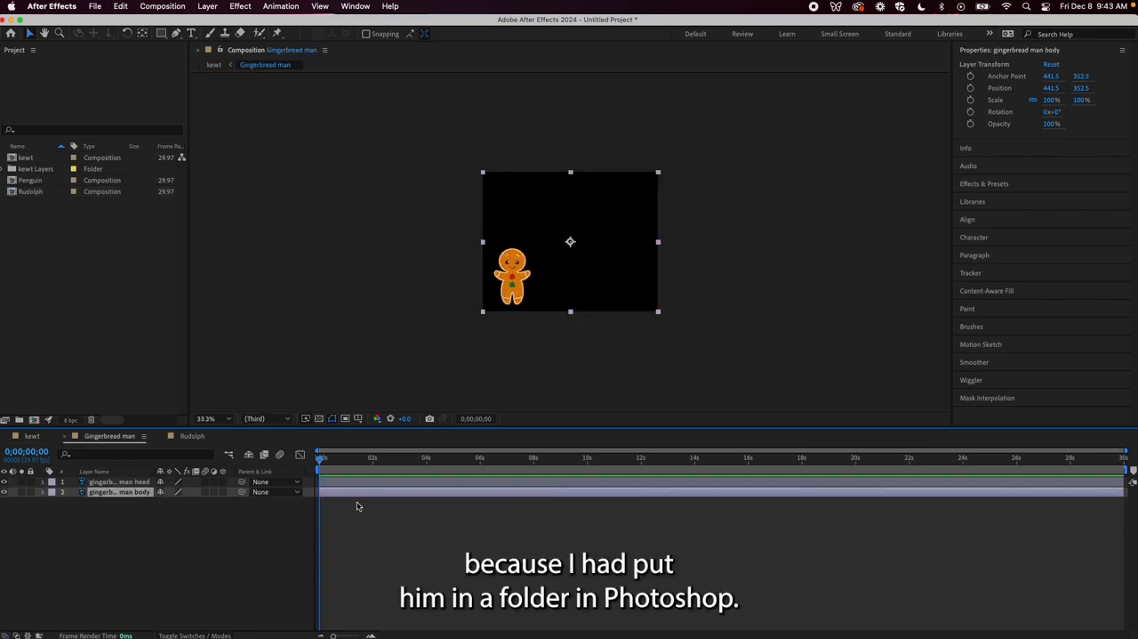
{"action": "left_click", "coordinate": [32, 436]}
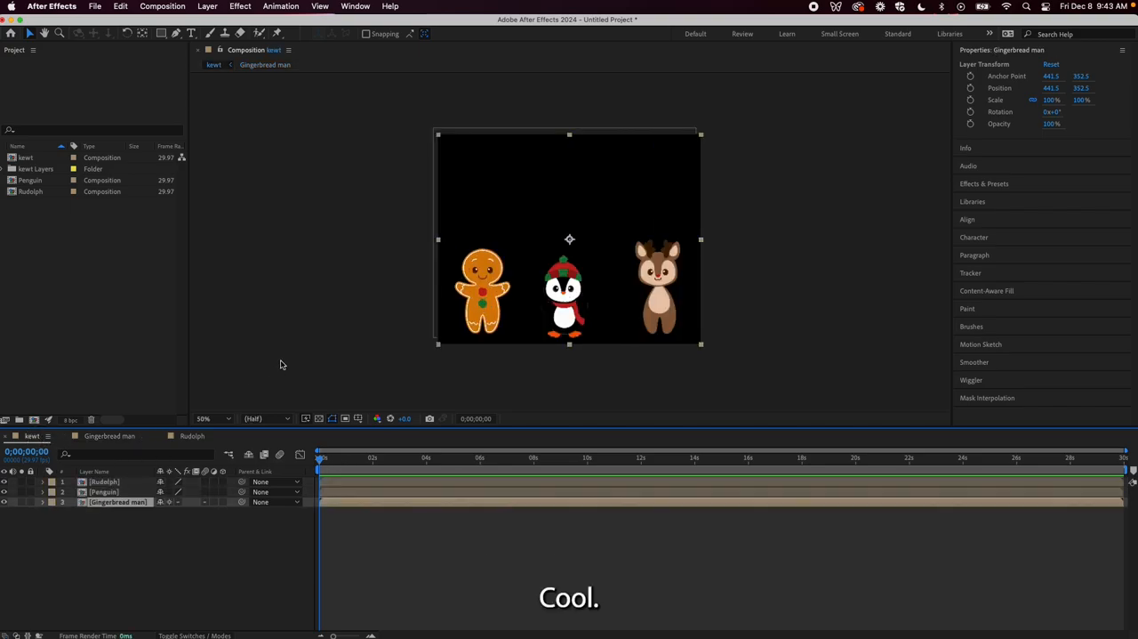
In the kewt composition's settings, enter a width of 1920 px and then a height of 1080 px with the aspect ratio locked
{"action": "left_click", "coordinate": [167, 8]}
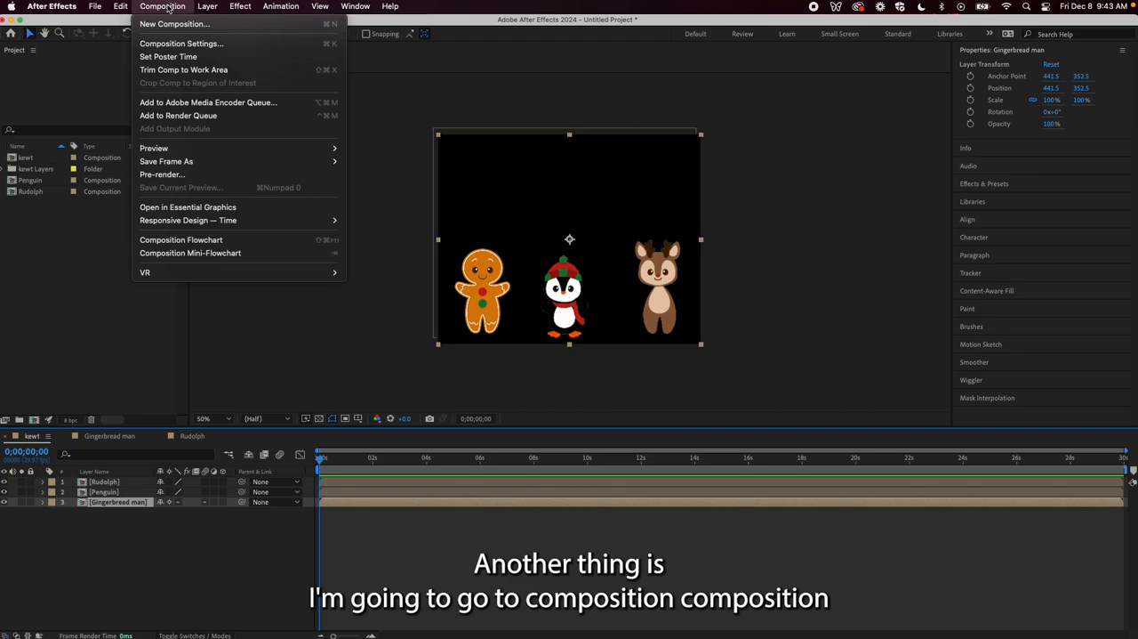
{"action": "left_click", "coordinate": [178, 43]}
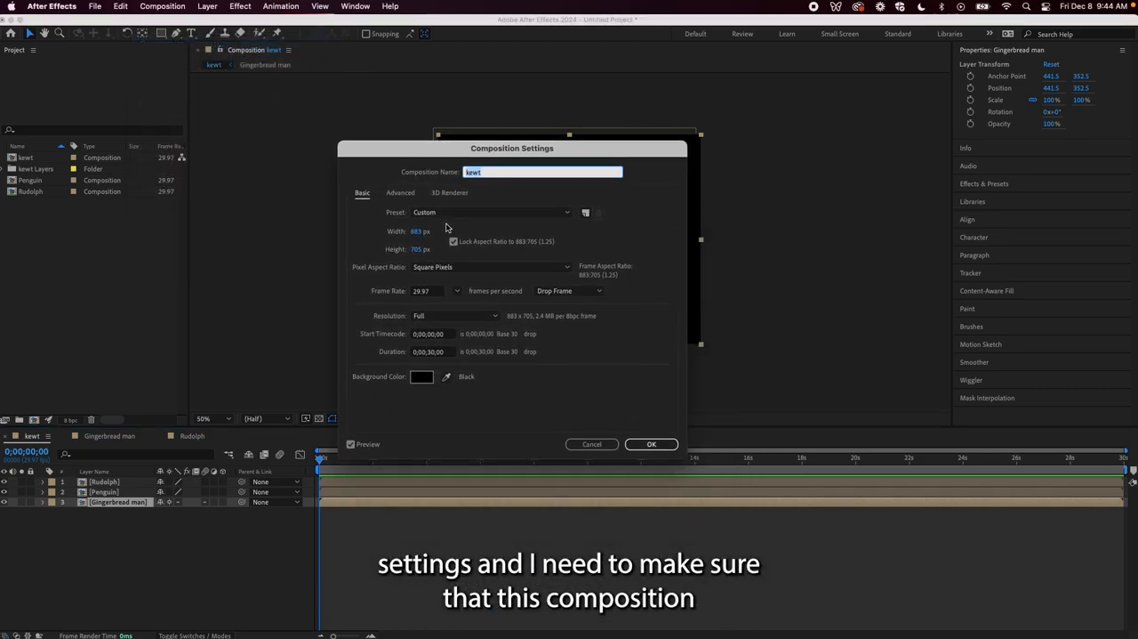
{"action": "left_click", "coordinate": [418, 233]}
{"action": "type", "text": "1920"}
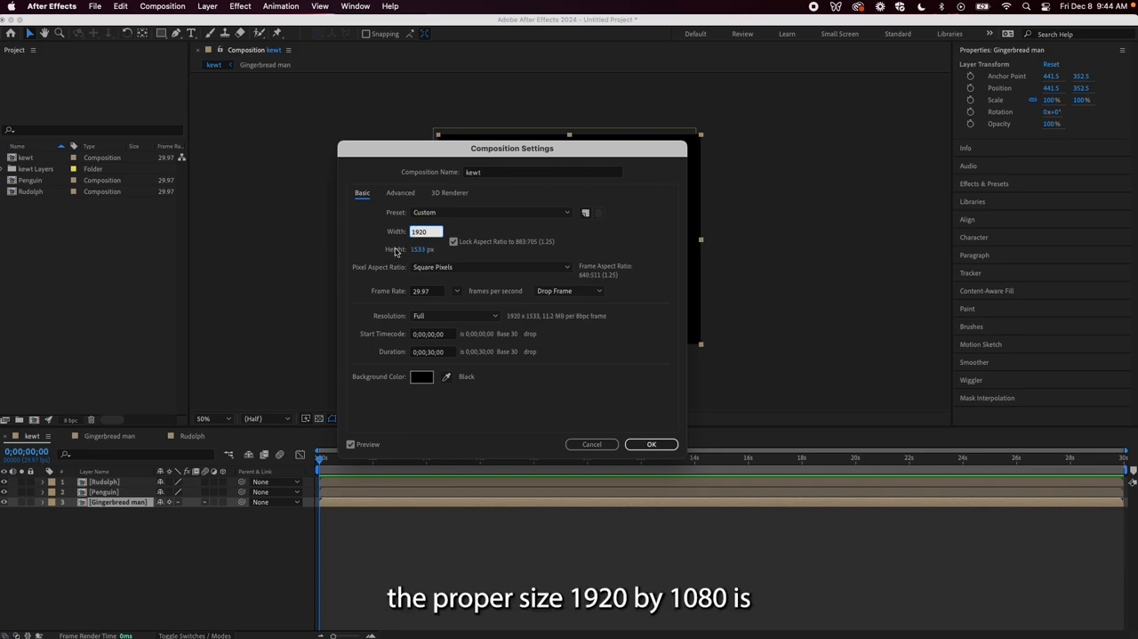
{"action": "left_click", "coordinate": [420, 249]}
{"action": "type", "text": "1"}
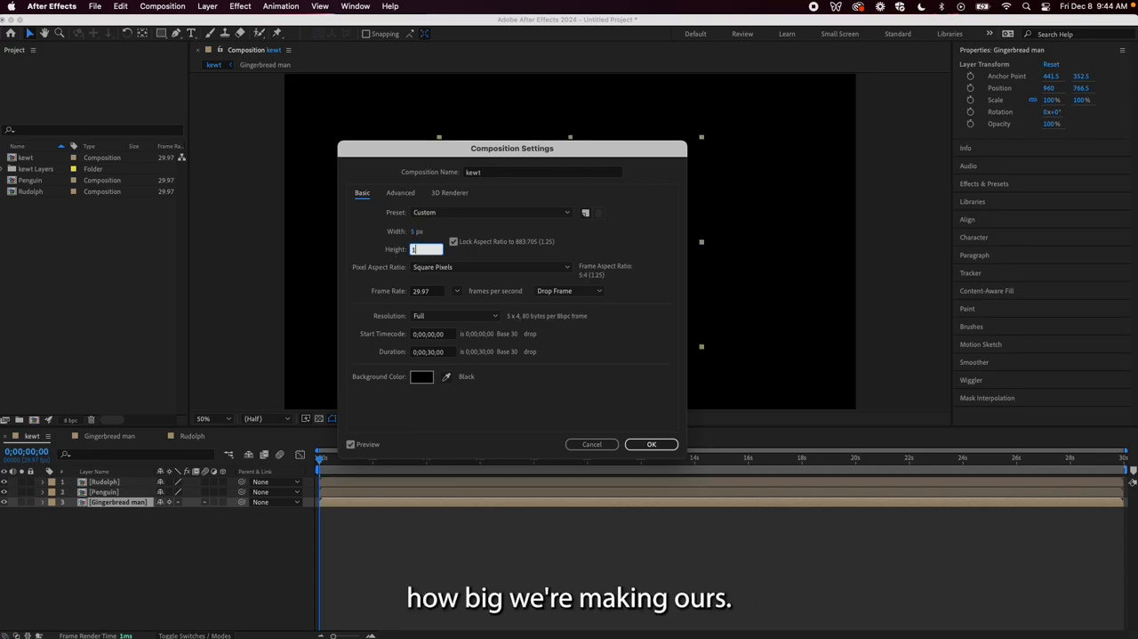
{"action": "type", "text": "080"}
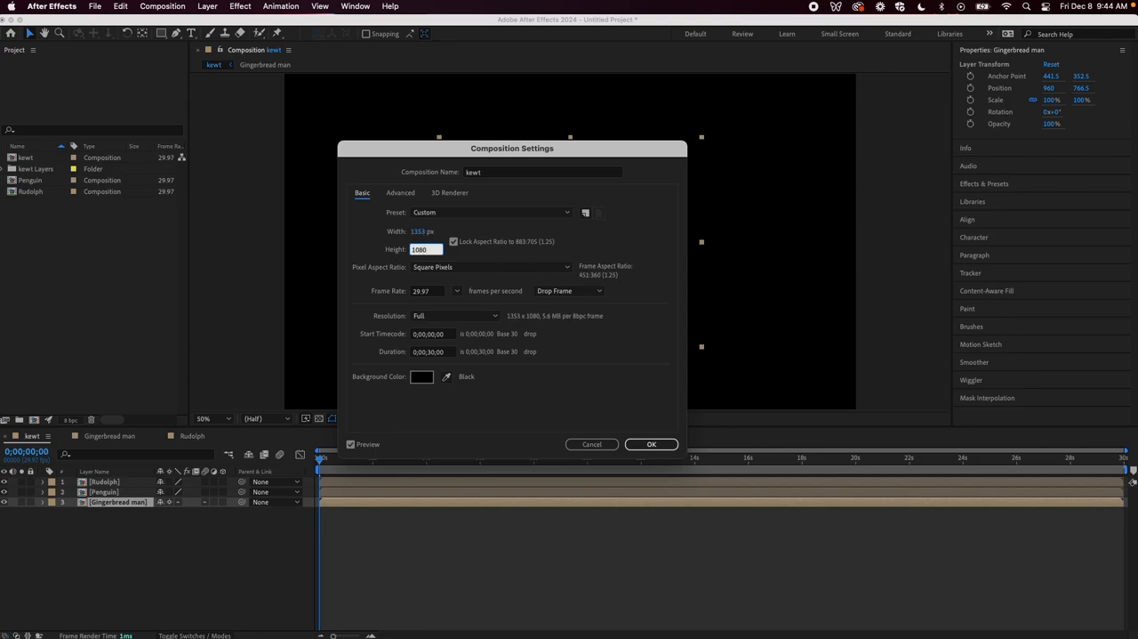
Rename the kewt composition "Main timeline" and apply the composition settings
{"action": "left_click", "coordinate": [503, 172]}
{"action": "left_click_drag", "start_coordinate": [503, 172], "coordinate": [449, 174]}
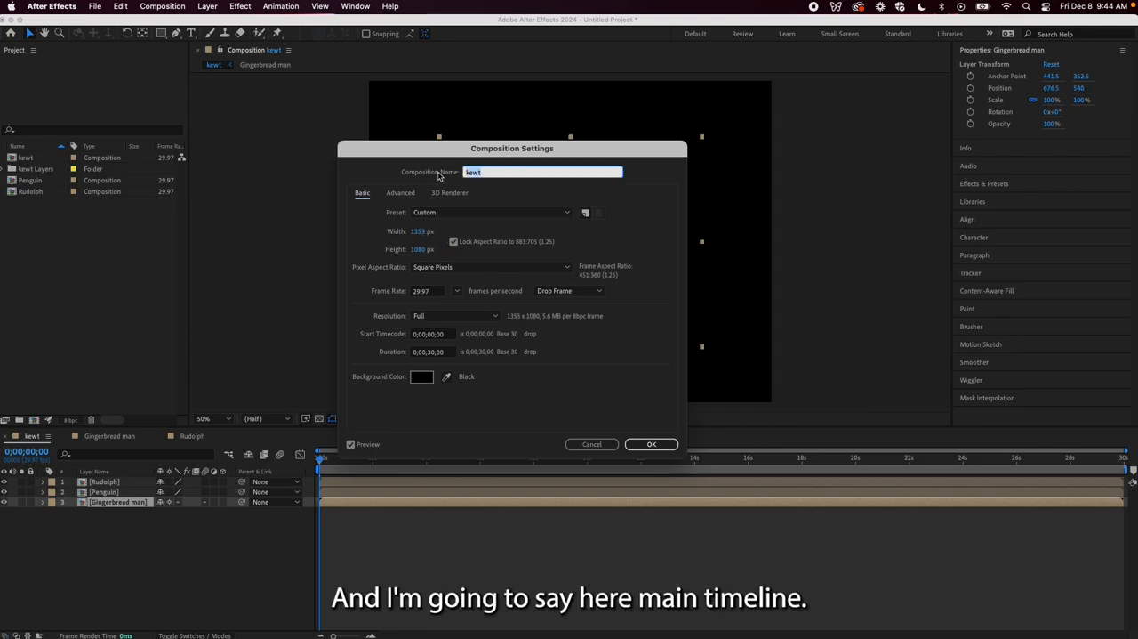
{"action": "type", "text": "Main timeline"}
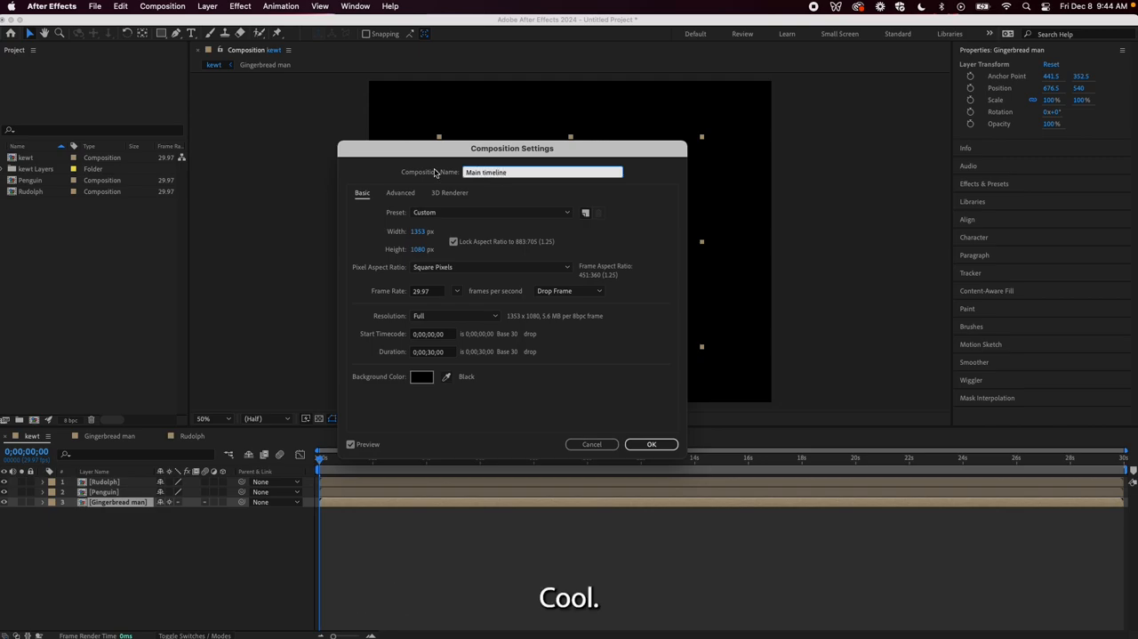
{"action": "left_click", "coordinate": [650, 443]}
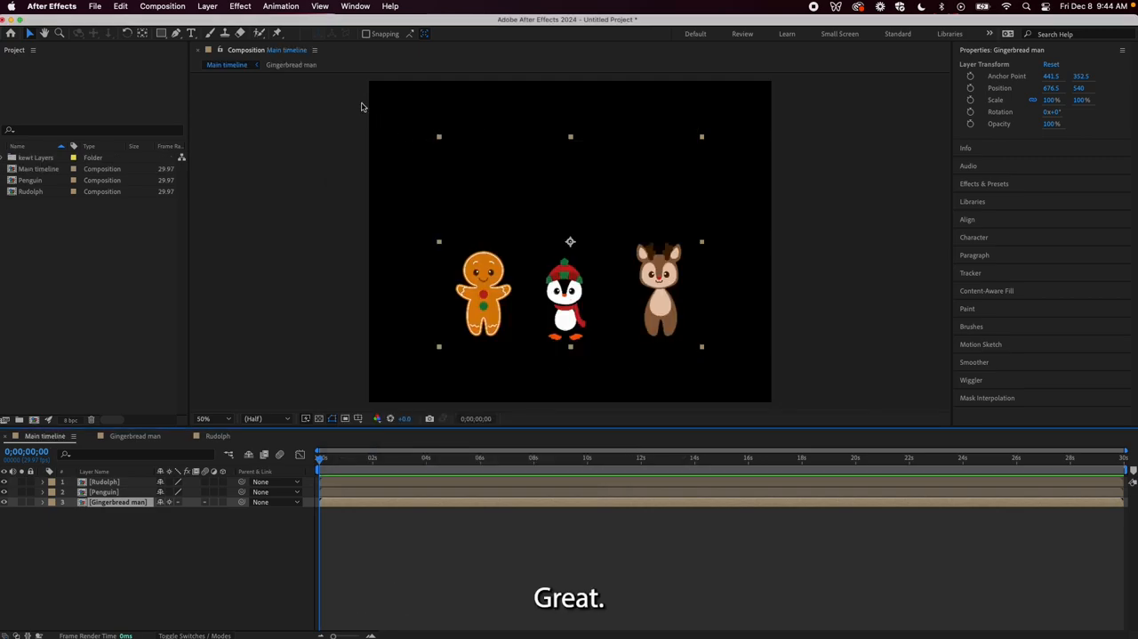
Change the Main timeline composition's background color to a muted pale cyan
{"action": "left_click", "coordinate": [160, 5]}
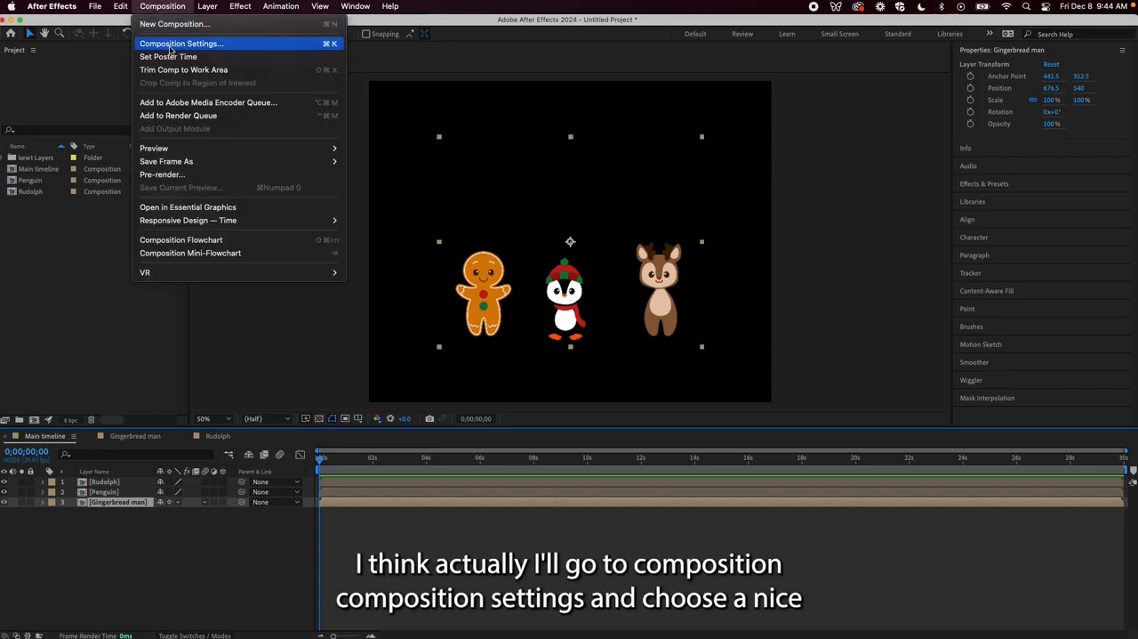
{"action": "left_click", "coordinate": [174, 44]}
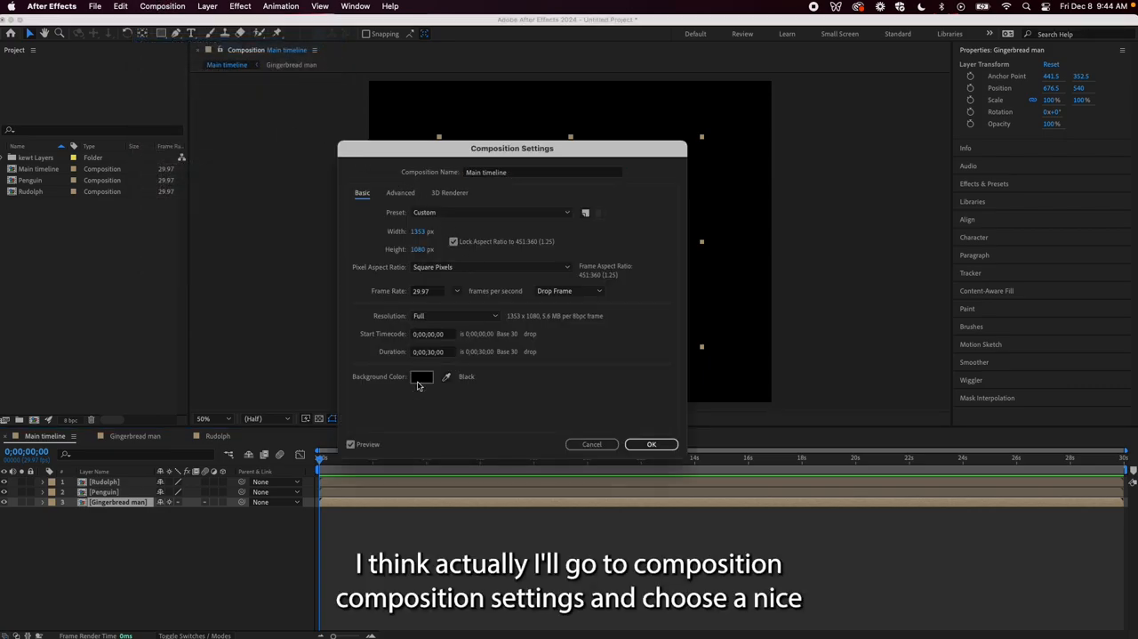
{"action": "left_click", "coordinate": [420, 381]}
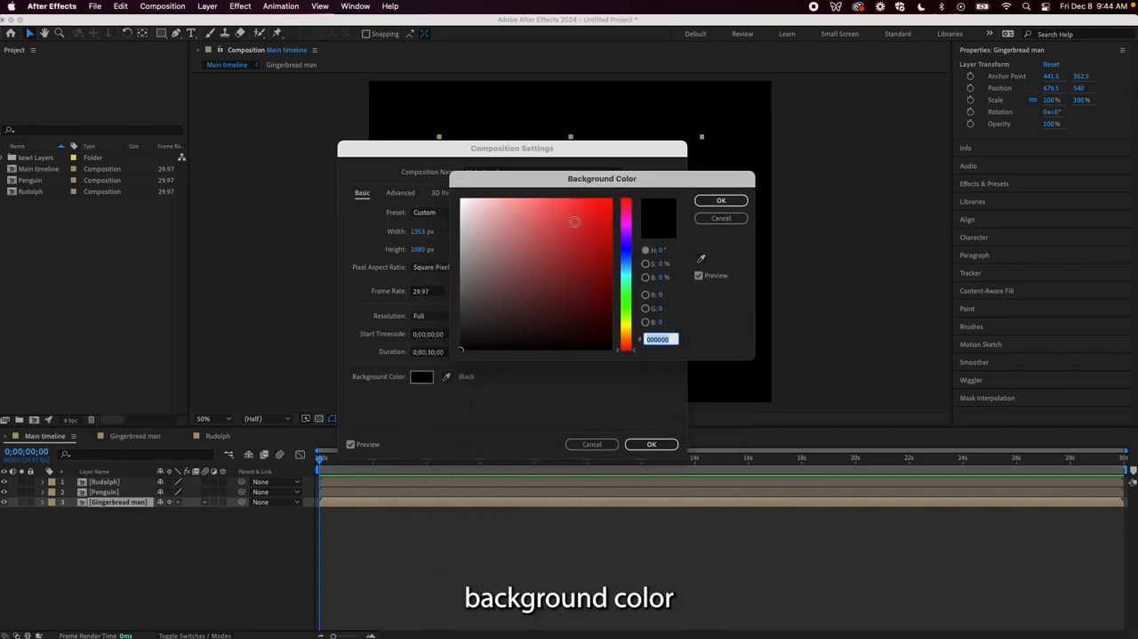
{"action": "left_click", "coordinate": [626, 272]}
{"action": "left_click", "coordinate": [497, 202]}
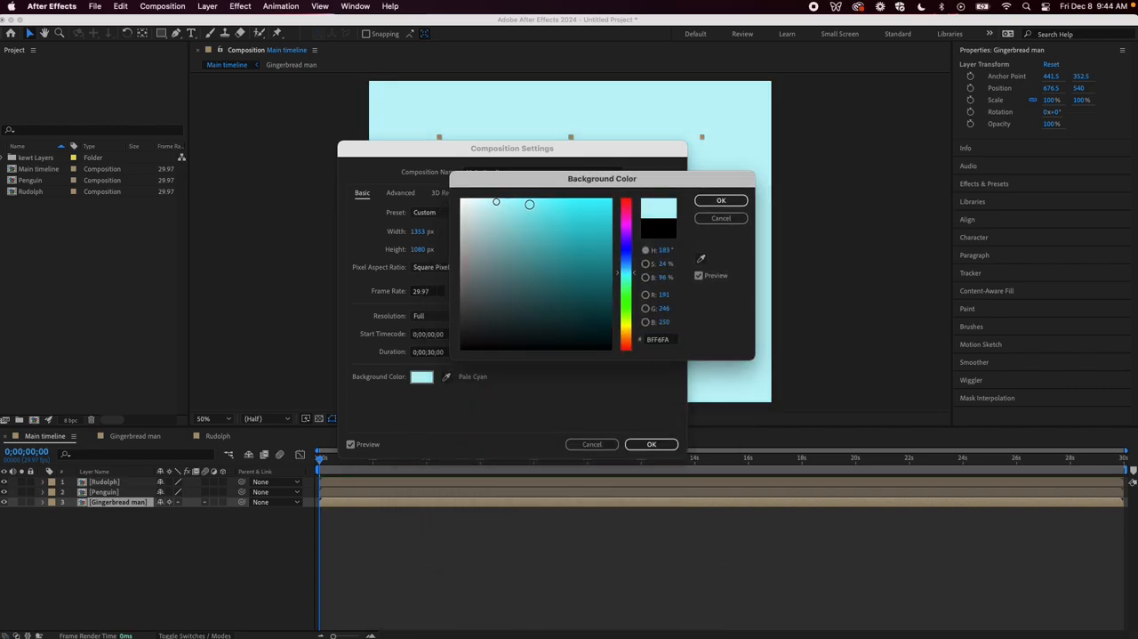
{"action": "mouse_move", "coordinate": [490, 204]}
{"action": "left_mouse_down"}
{"action": "mouse_move", "coordinate": [481, 209]}
{"action": "mouse_move", "coordinate": [497, 224]}
{"action": "left_mouse_up"}
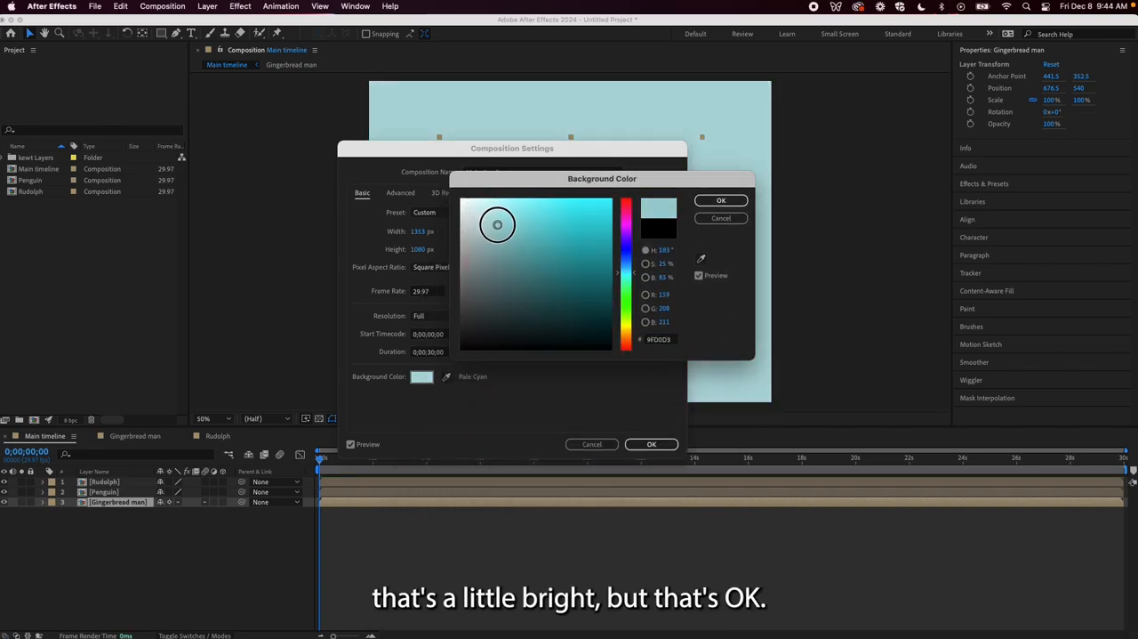
{"action": "left_click", "coordinate": [721, 200]}
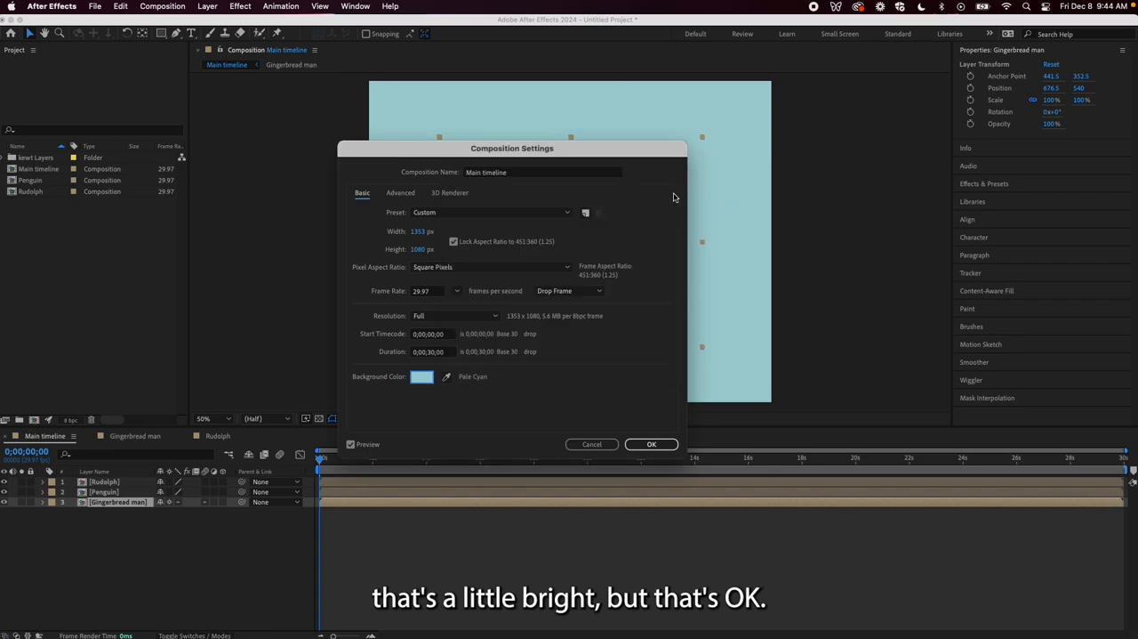
{"action": "left_click", "coordinate": [653, 443]}
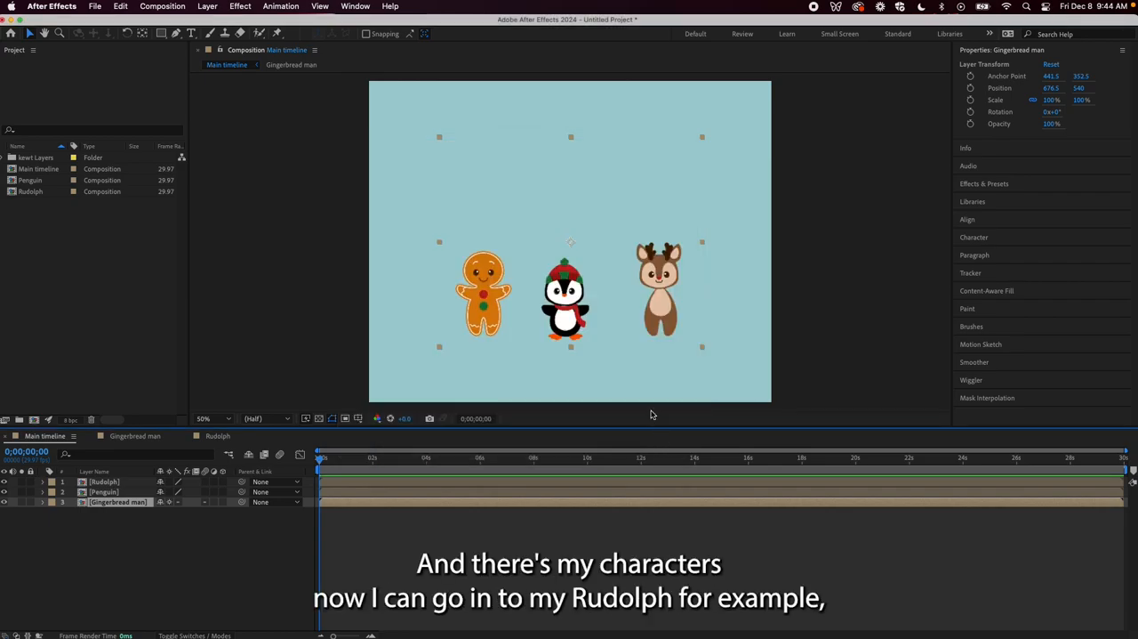
Open the Rudolph composition and move the rudolph head layer's anchor point to the base of the head, at about 757.5, 528.5
{"action": "left_click", "coordinate": [414, 477]}
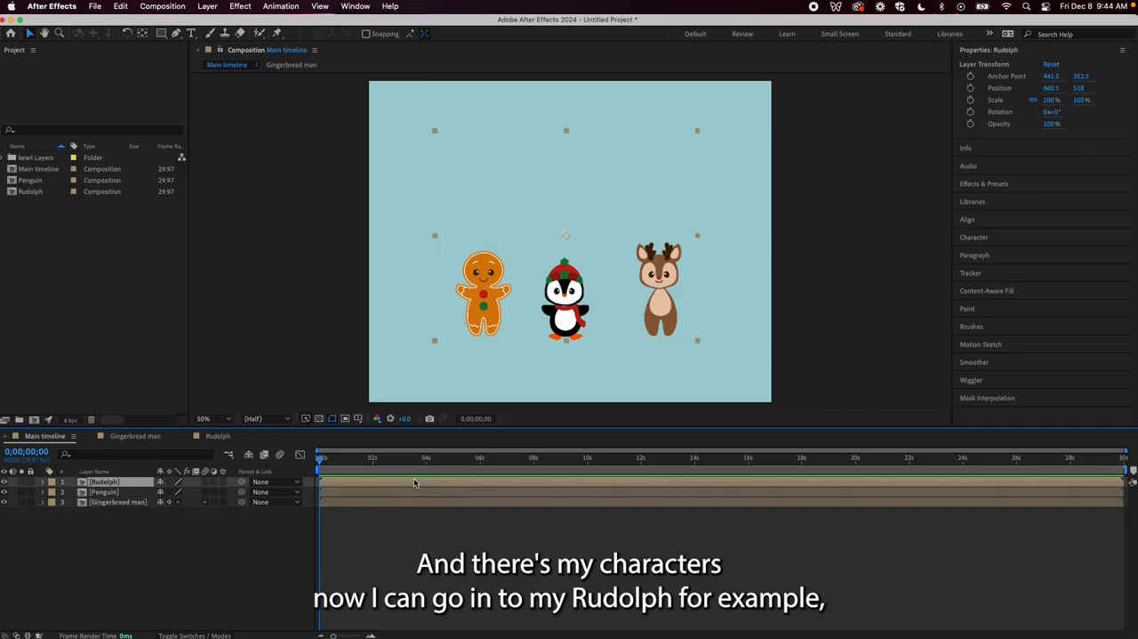
{"action": "double_click", "coordinate": [414, 483]}
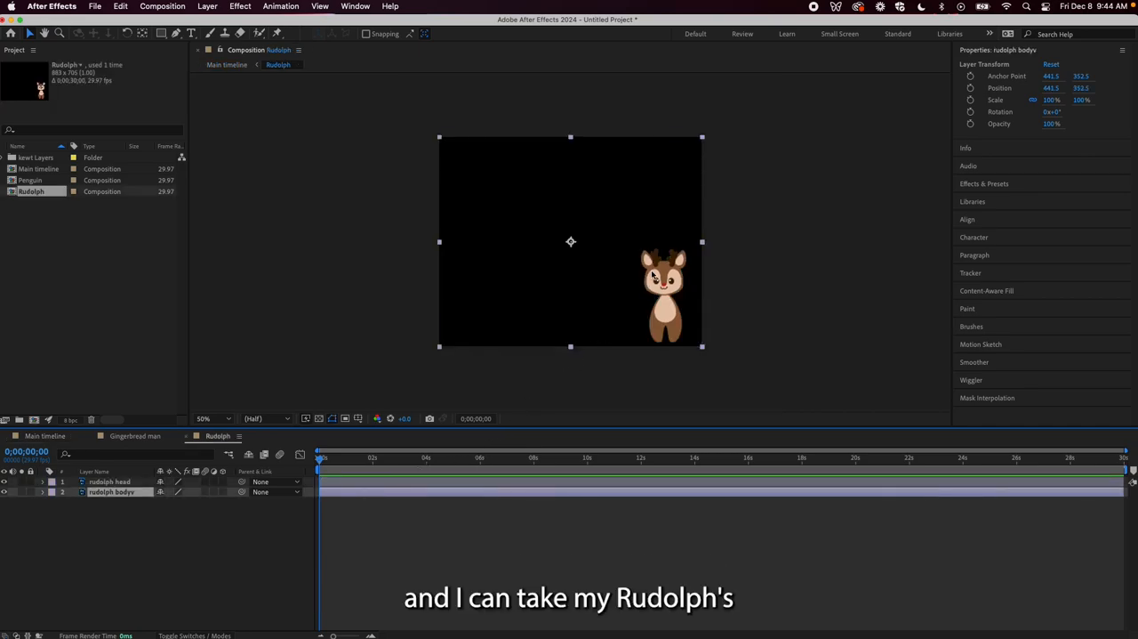
{"action": "left_click", "coordinate": [662, 274]}
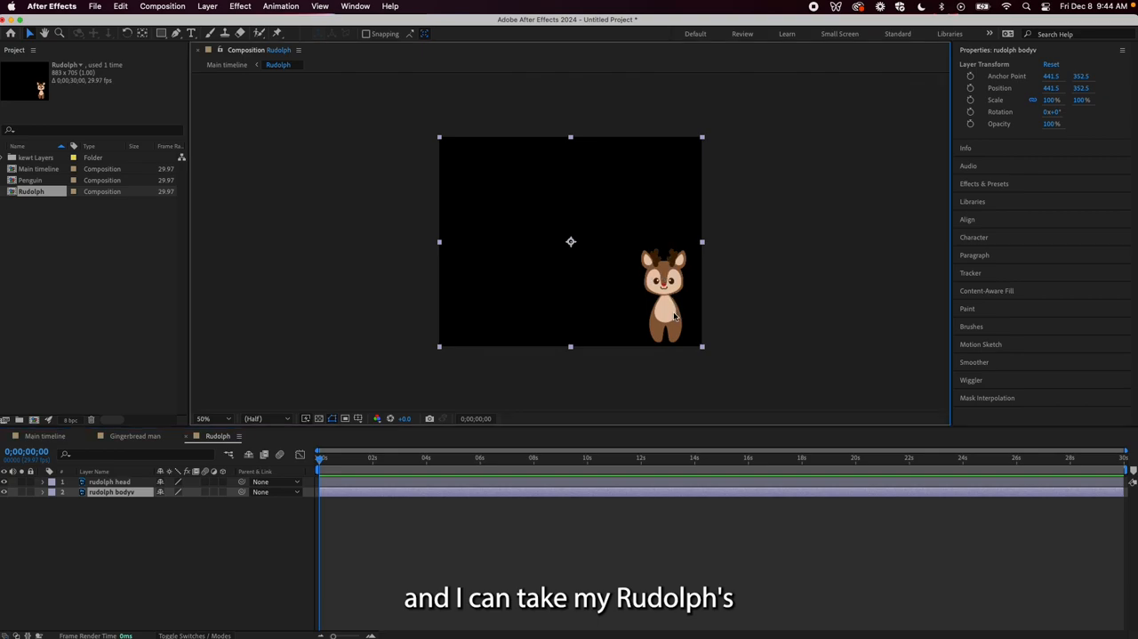
{"action": "left_click_drag", "start_coordinate": [668, 294], "coordinate": [669, 294]}
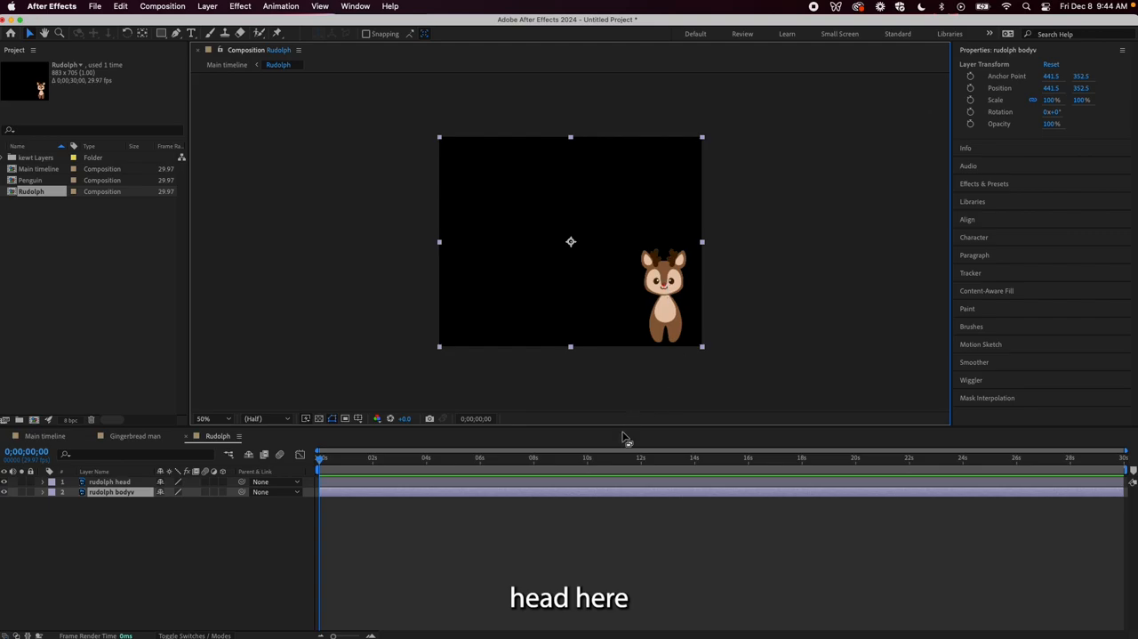
{"action": "left_click", "coordinate": [609, 483]}
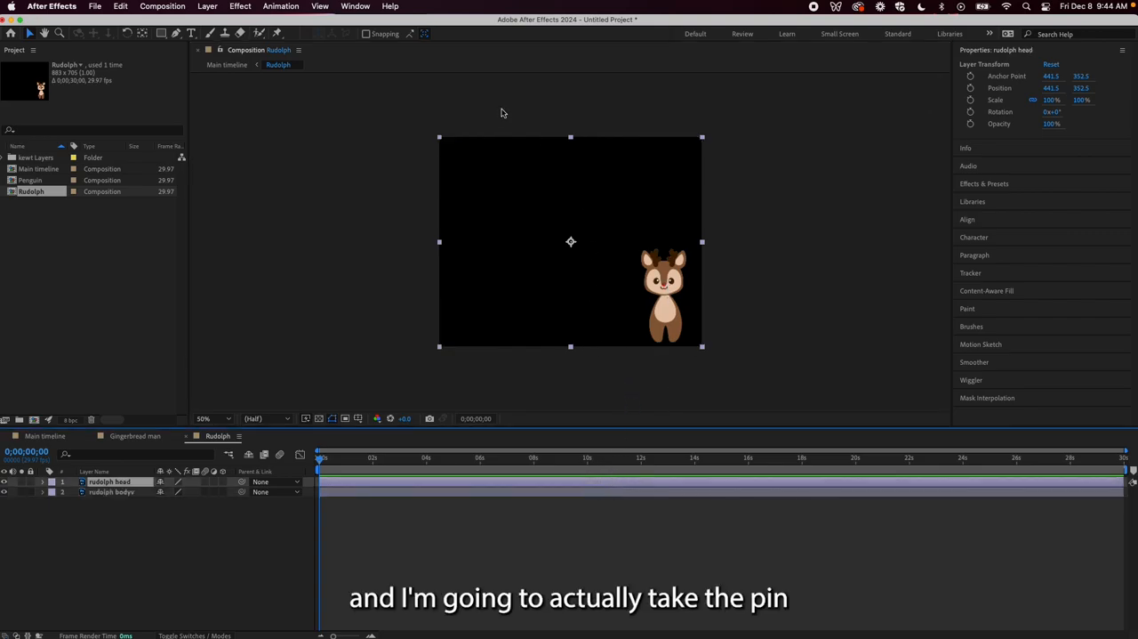
{"action": "left_click", "coordinate": [142, 34]}
{"action": "left_click_drag", "start_coordinate": [572, 242], "coordinate": [675, 303]}
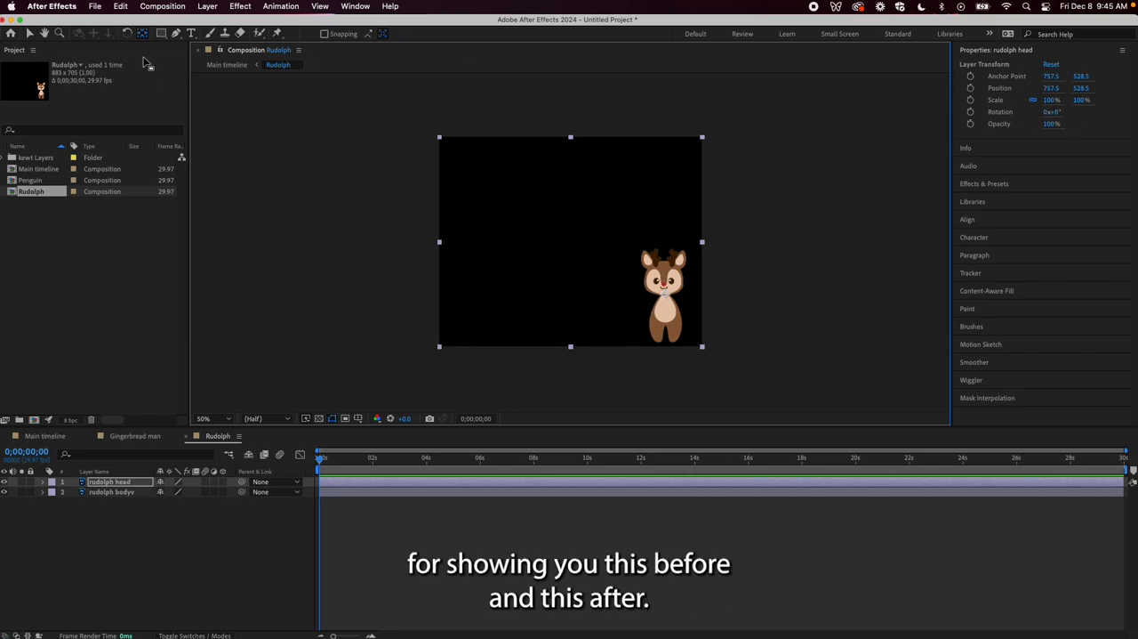
Keyframe the rudolph head layer's rotation at 0° at the start and at -24° at 0;00;00;15
{"action": "left_click", "coordinate": [42, 485]}
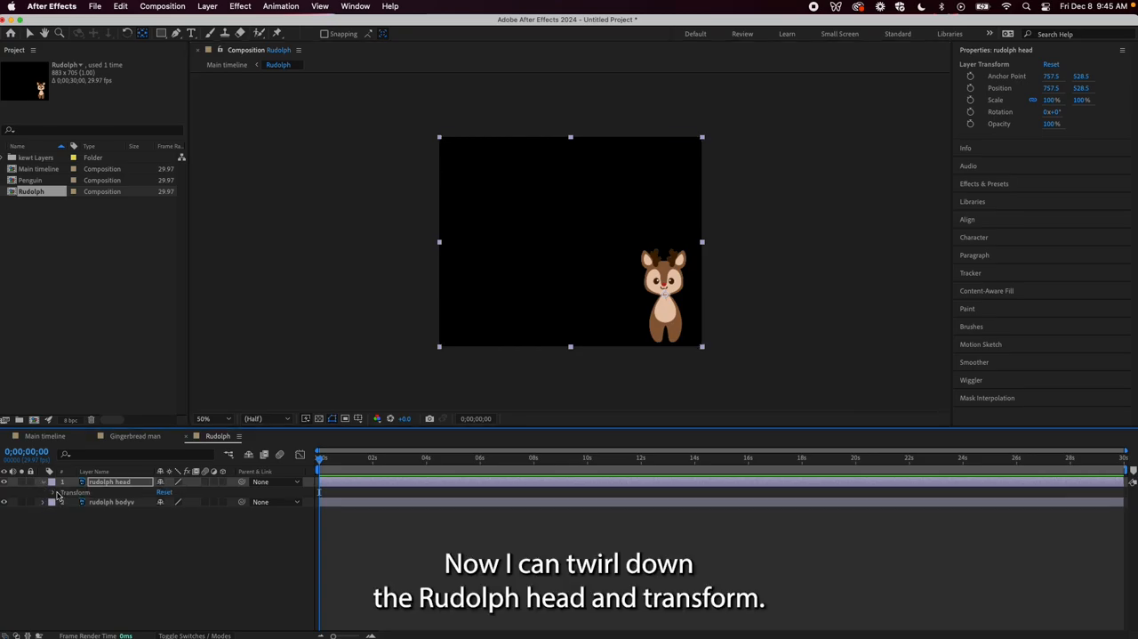
{"action": "left_click", "coordinate": [55, 493]}
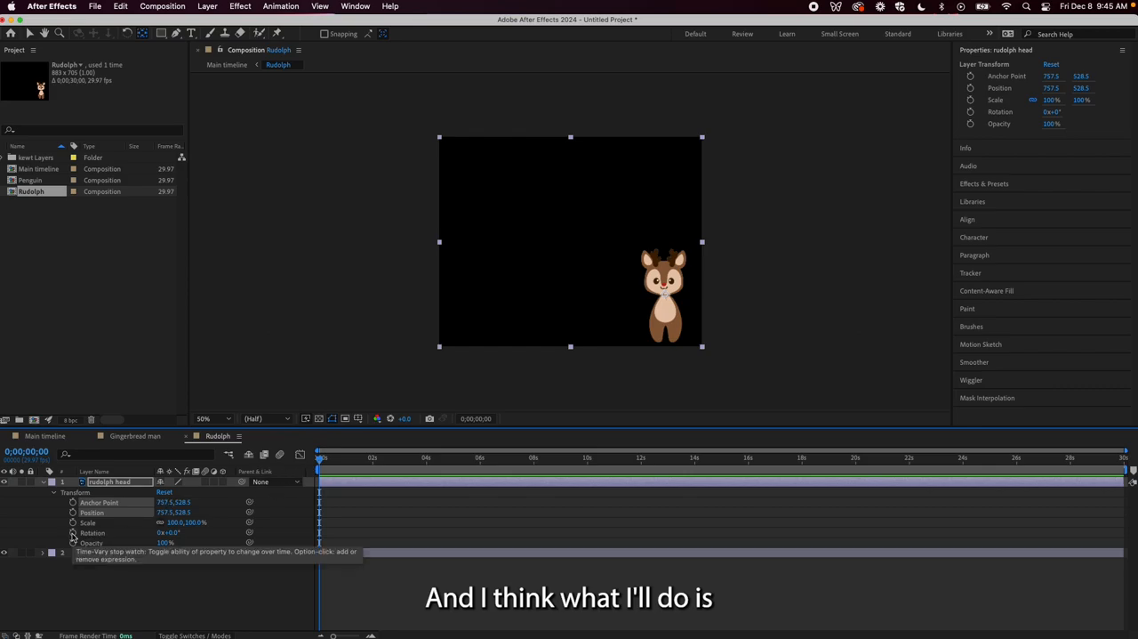
{"action": "left_click", "coordinate": [73, 533]}
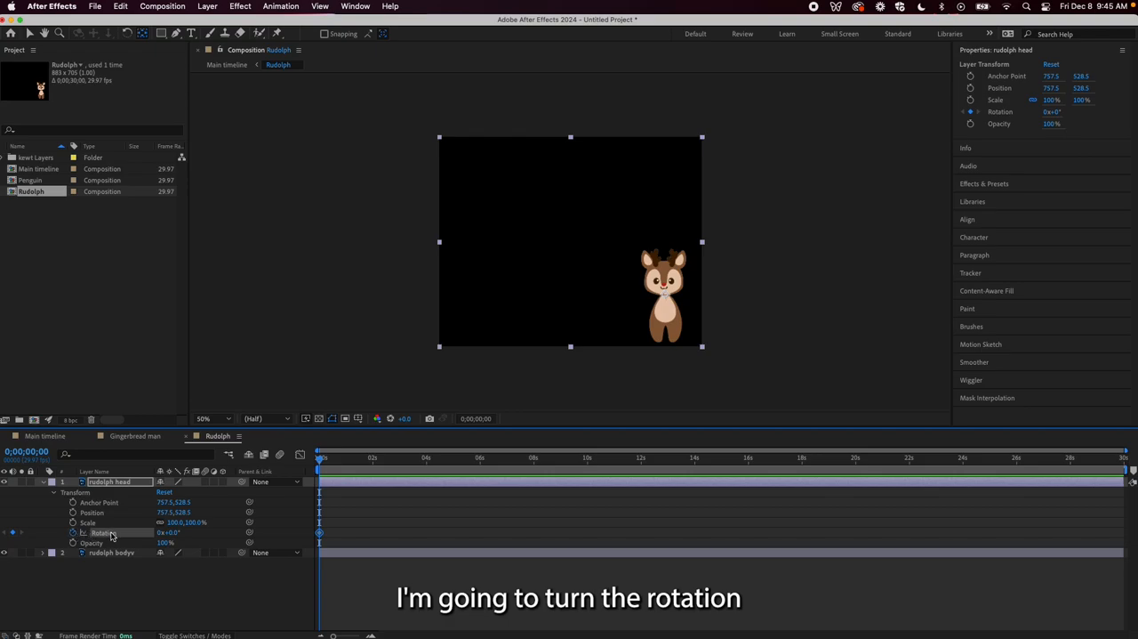
{"action": "left_click_drag", "start_coordinate": [320, 458], "coordinate": [333, 469]}
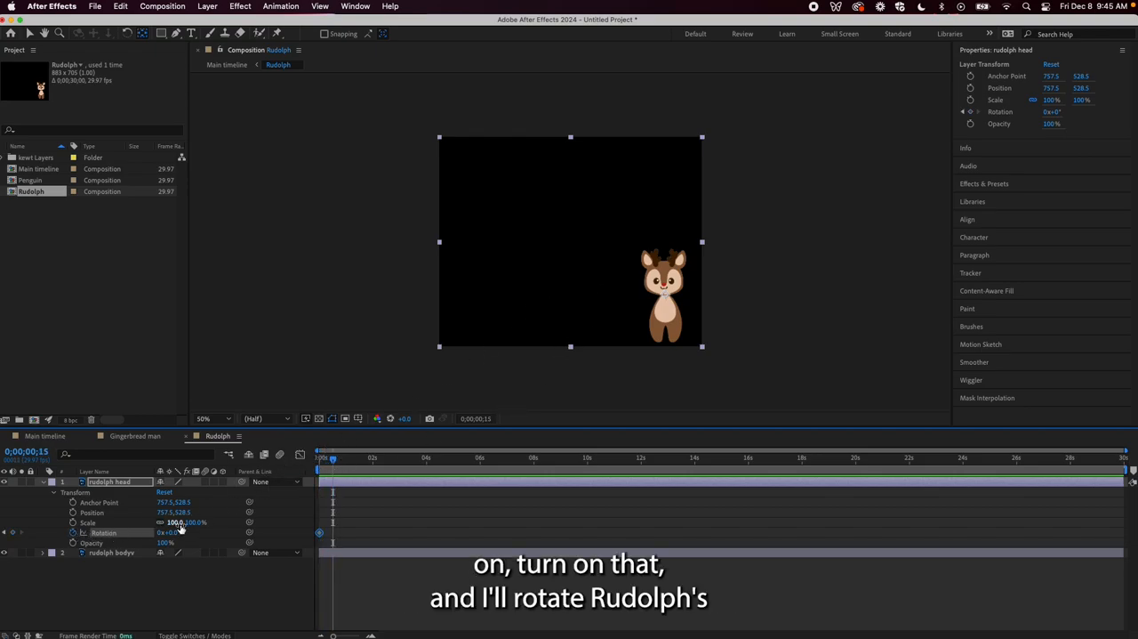
{"action": "left_click_drag", "start_coordinate": [181, 532], "coordinate": [215, 523]}
Add three more rotation keyframes to the rudolph head from 0;00;01;01 at roughly half-second intervals, alternating the tilt direction and ending at 20°
{"action": "left_click_drag", "start_coordinate": [343, 466], "coordinate": [348, 466]}
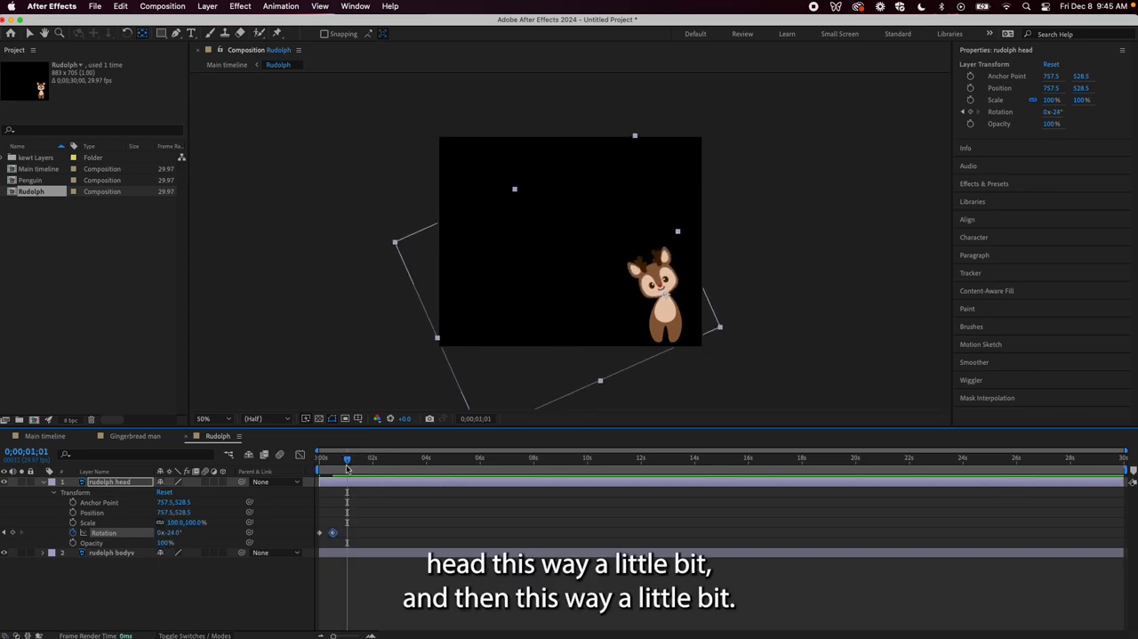
{"action": "left_click_drag", "start_coordinate": [171, 532], "coordinate": [223, 551]}
{"action": "left_click_drag", "start_coordinate": [347, 459], "coordinate": [363, 460]}
{"action": "left_click_drag", "start_coordinate": [182, 534], "coordinate": [152, 532]}
{"action": "left_click_drag", "start_coordinate": [361, 468], "coordinate": [378, 461]}
{"action": "left_click_drag", "start_coordinate": [171, 533], "coordinate": [201, 543]}
Preview Rudolph's head animation from the start of the composition
{"action": "left_click_drag", "start_coordinate": [377, 461], "coordinate": [320, 460]}
{"action": "key", "text": "space"}
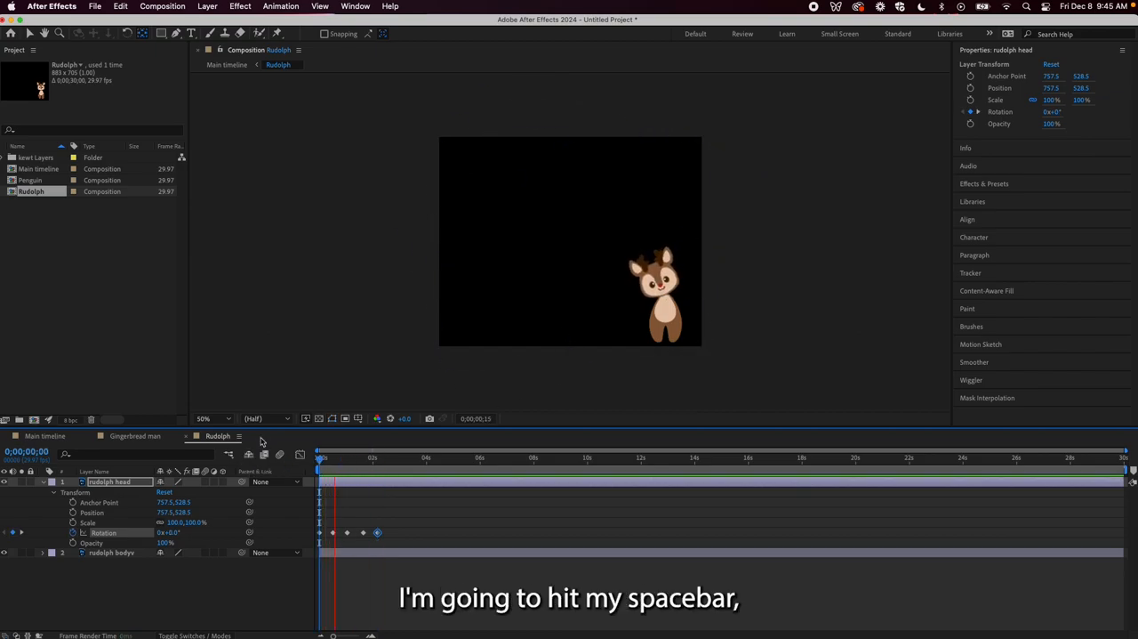
{"action": "key", "text": "space"}
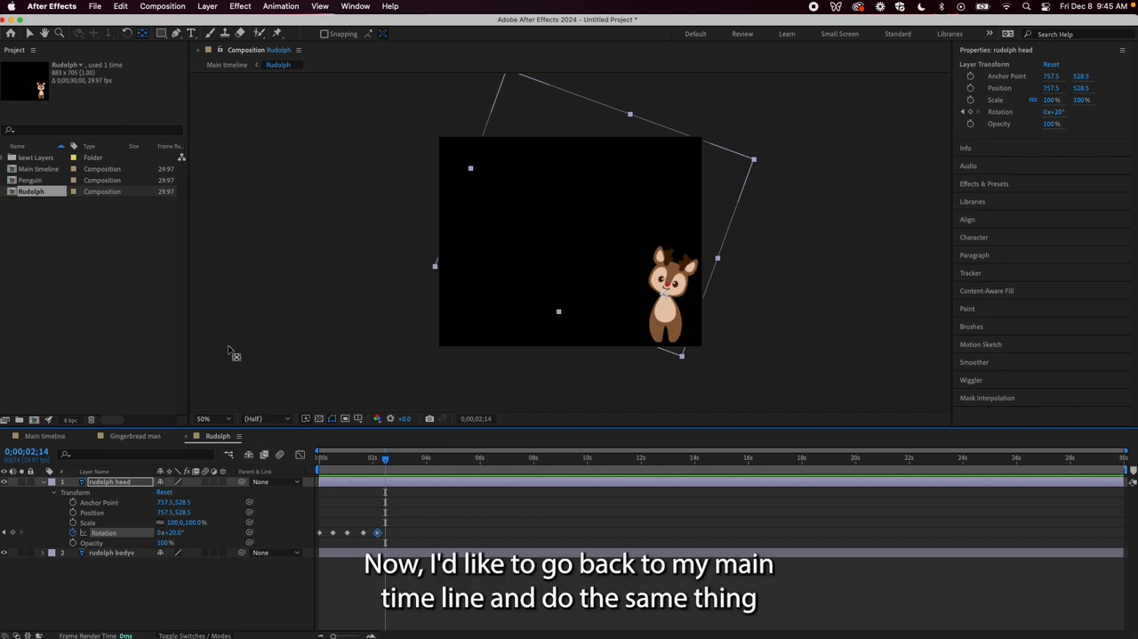
Open the Penguin composition from the Main timeline and move the penguin head's anchor point to the head's base, at about 423.5, 560.5
{"action": "left_click", "coordinate": [45, 436]}
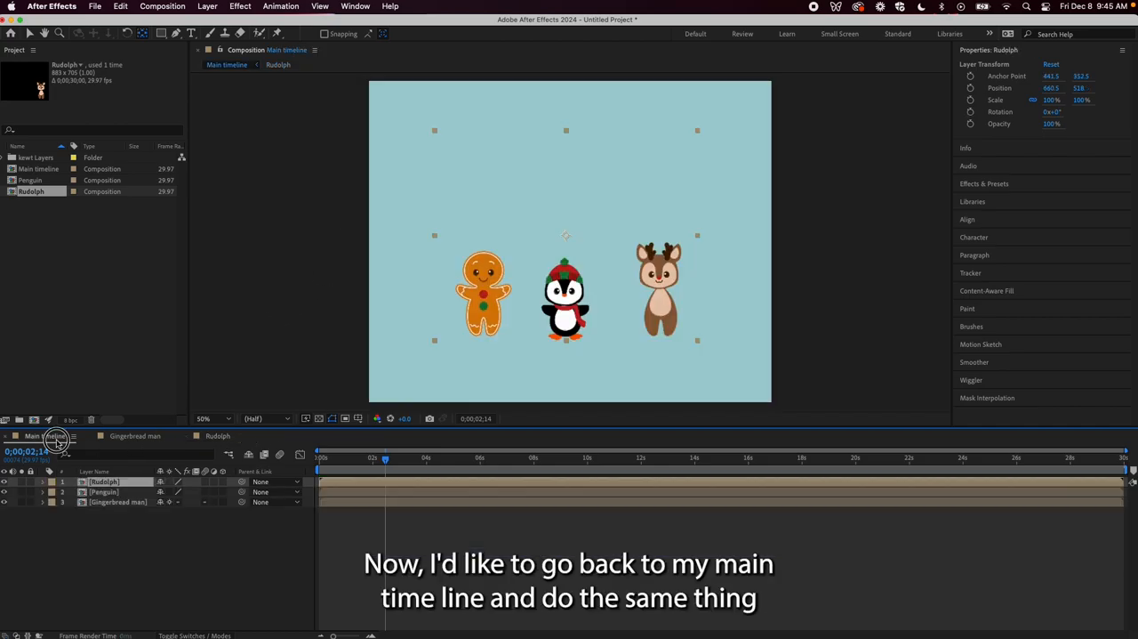
{"action": "left_click", "coordinate": [411, 494]}
{"action": "left_click", "coordinate": [412, 499]}
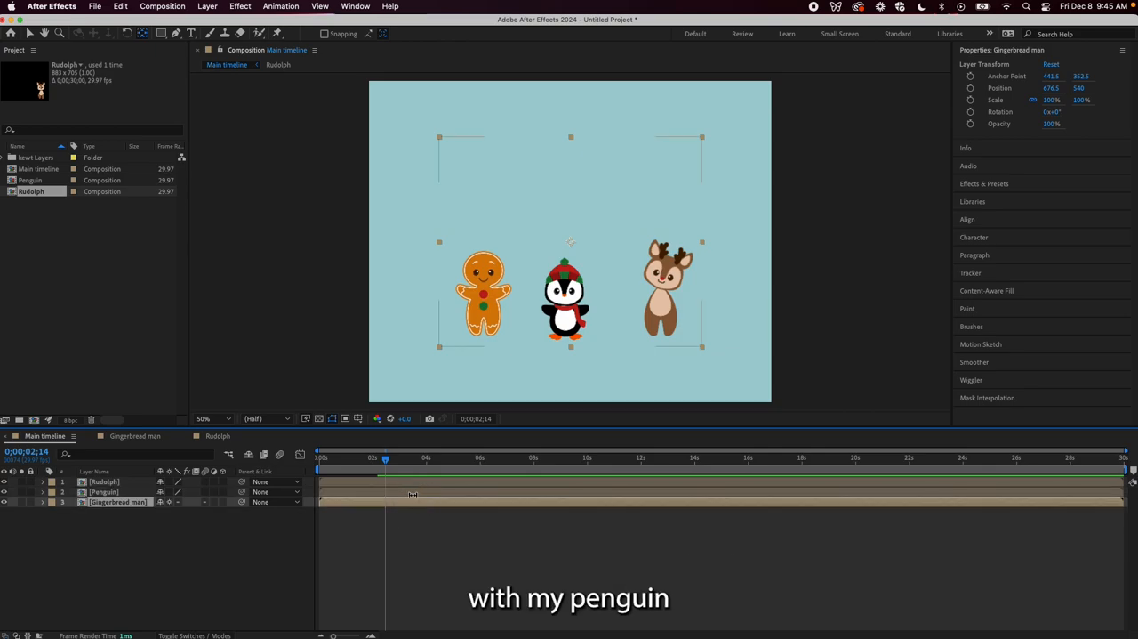
{"action": "double_click", "coordinate": [413, 491]}
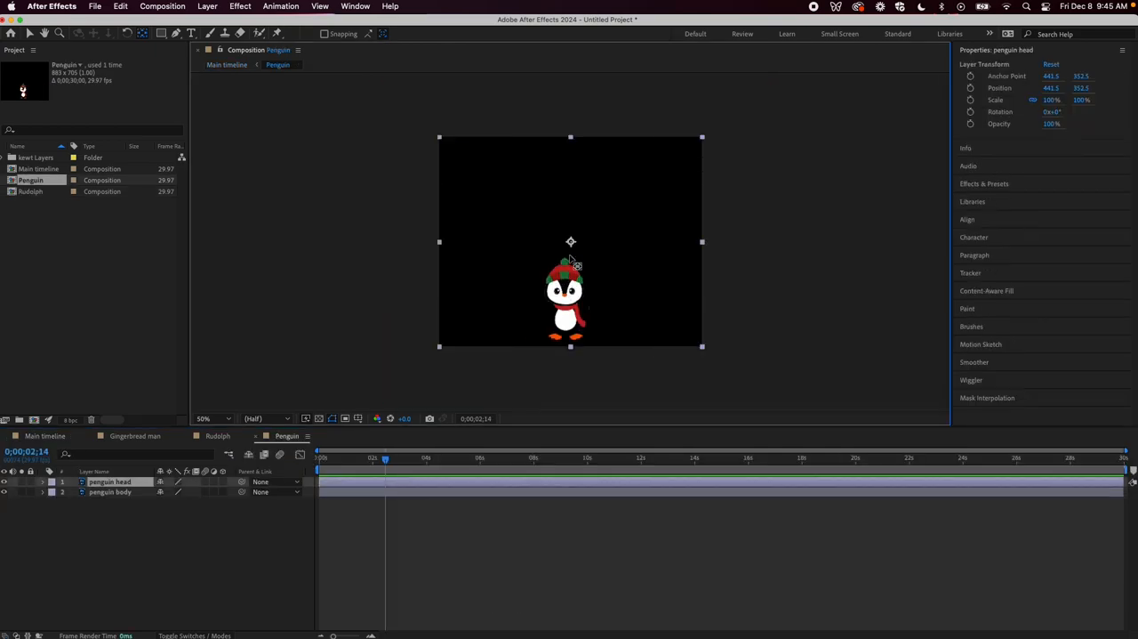
{"action": "left_click_drag", "start_coordinate": [571, 242], "coordinate": [565, 304]}
Keyframe the penguin head's rotation from 0° near the start with alternating tilts about every half second, ending at about 13° at 0;00;03;11
{"action": "left_click", "coordinate": [103, 483]}
{"action": "key", "text": "alt+shift+r"}
{"action": "left_click_drag", "start_coordinate": [386, 464], "coordinate": [326, 491]}
{"action": "left_click", "coordinate": [353, 461]}
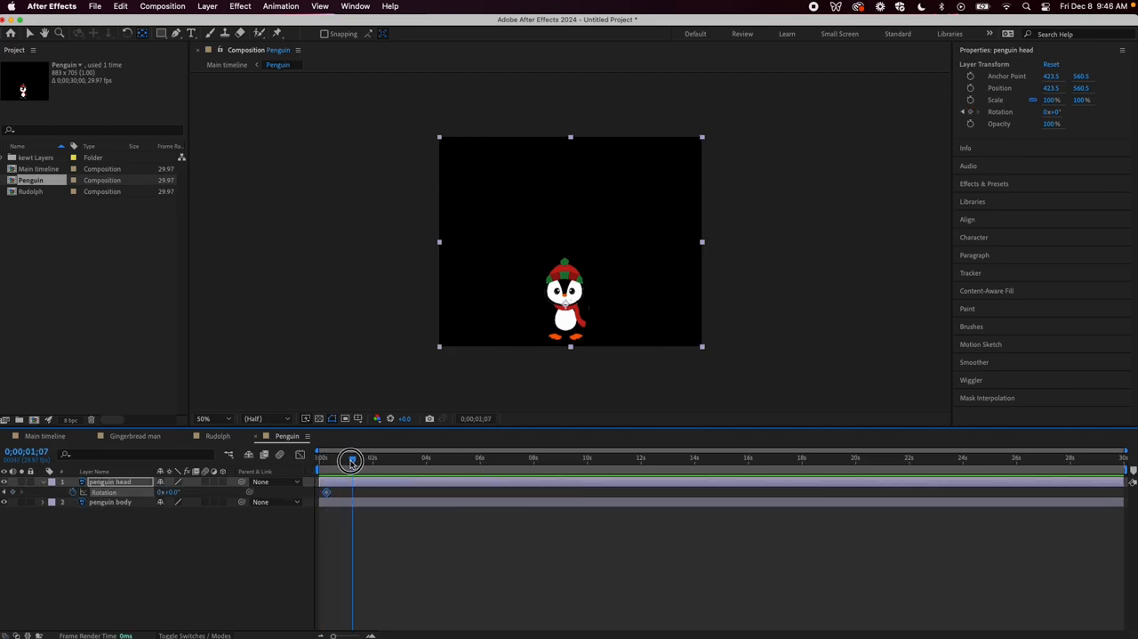
{"action": "mouse_move", "coordinate": [169, 493]}
{"action": "left_mouse_down"}
{"action": "mouse_move", "coordinate": [198, 495]}
{"action": "mouse_move", "coordinate": [157, 491]}
{"action": "mouse_move", "coordinate": [191, 496]}
{"action": "mouse_move", "coordinate": [169, 492]}
{"action": "left_mouse_up"}
{"action": "left_click", "coordinate": [353, 463]}
{"action": "left_click", "coordinate": [361, 461]}
{"action": "left_click", "coordinate": [377, 461]}
{"action": "left_click", "coordinate": [394, 460]}
{"action": "left_click_drag", "start_coordinate": [402, 460], "coordinate": [409, 460]}
{"action": "left_click_drag", "start_coordinate": [169, 493], "coordinate": [204, 505]}
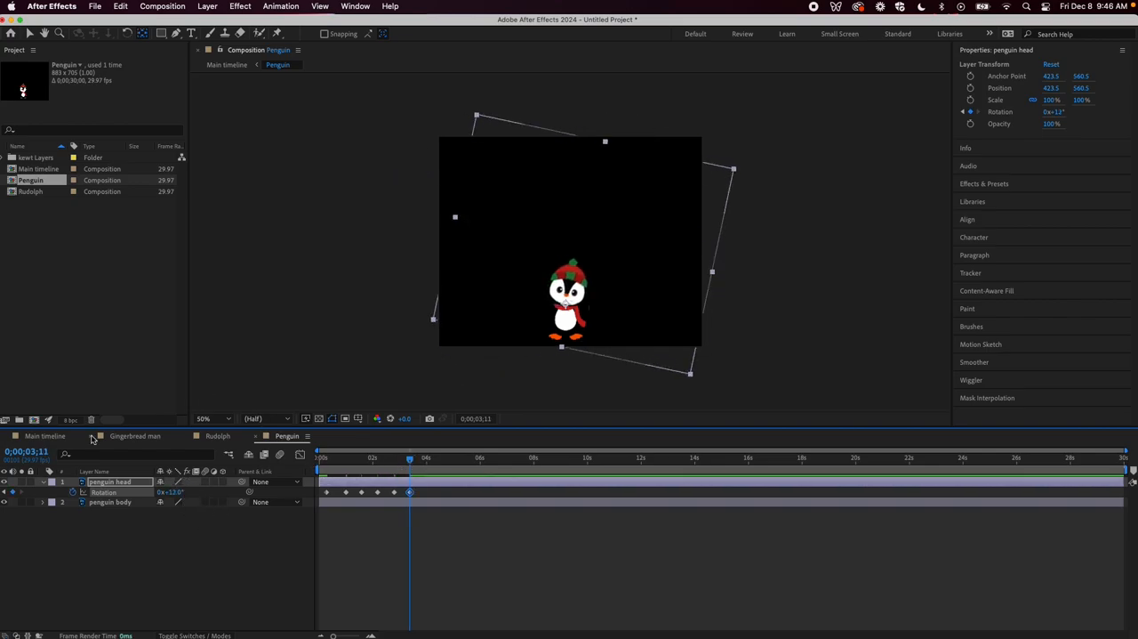
Open the Gingerbread man composition and move the head layer's anchor point to the base of the head, at about 149.5, 500.5
{"action": "left_click", "coordinate": [109, 437]}
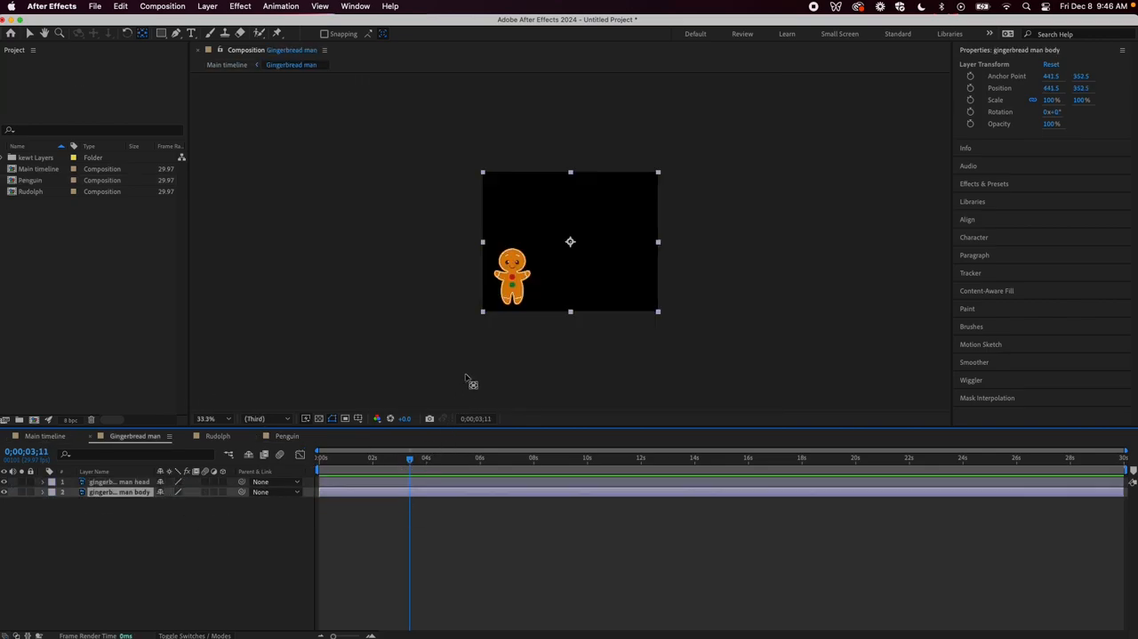
{"action": "scroll", "coordinate": [560, 256], "scroll_direction": "up", "scroll_amount": 2}
{"action": "scroll", "coordinate": [559, 255], "scroll_direction": "down", "scroll_amount": 1}
{"action": "left_click", "coordinate": [457, 482]}
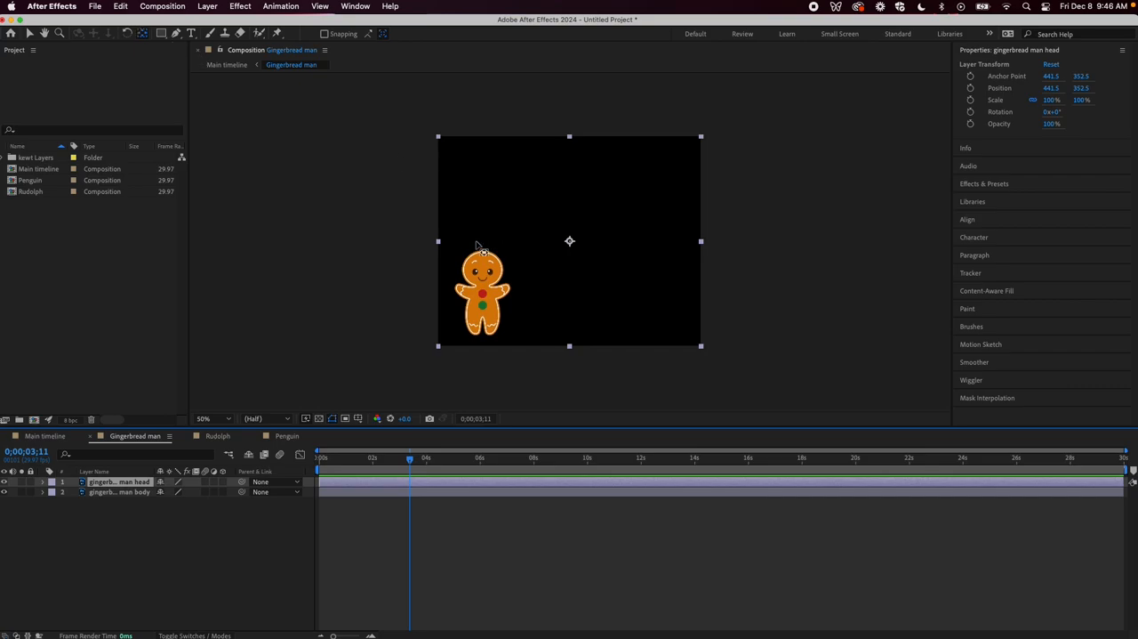
{"action": "left_click_drag", "start_coordinate": [570, 241], "coordinate": [482, 286]}
Keyframe the gingerbread man head's rotation from 0° at the start, adding four alternating tilts about half a second apart from 0;00;00;21
{"action": "key", "text": "r"}
{"action": "mouse_move", "coordinate": [336, 461]}
{"action": "left_mouse_down"}
{"action": "mouse_move", "coordinate": [316, 463]}
{"action": "mouse_move", "coordinate": [338, 461]}
{"action": "left_mouse_up"}
{"action": "left_click", "coordinate": [73, 491]}
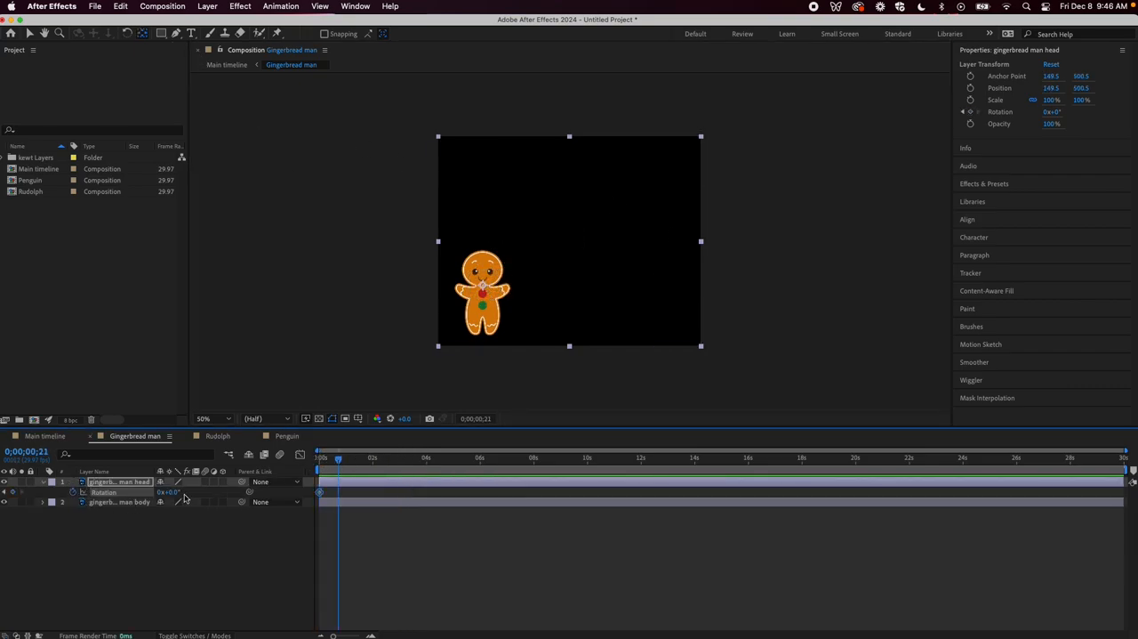
{"action": "left_click_drag", "start_coordinate": [178, 492], "coordinate": [166, 493]}
{"action": "left_click_drag", "start_coordinate": [339, 461], "coordinate": [353, 463]}
{"action": "left_click_drag", "start_coordinate": [172, 492], "coordinate": [193, 492]}
{"action": "left_click_drag", "start_coordinate": [356, 459], "coordinate": [369, 461]}
{"action": "left_click_drag", "start_coordinate": [175, 492], "coordinate": [161, 492]}
{"action": "left_click_drag", "start_coordinate": [367, 460], "coordinate": [382, 462]}
{"action": "left_click_drag", "start_coordinate": [168, 492], "coordinate": [189, 493]}
{"action": "left_click_drag", "start_coordinate": [381, 460], "coordinate": [25, 465]}
Go back to the Main timeline, open the Penguin composition and move the penguin body layer above the penguin head
{"action": "left_click", "coordinate": [40, 439]}
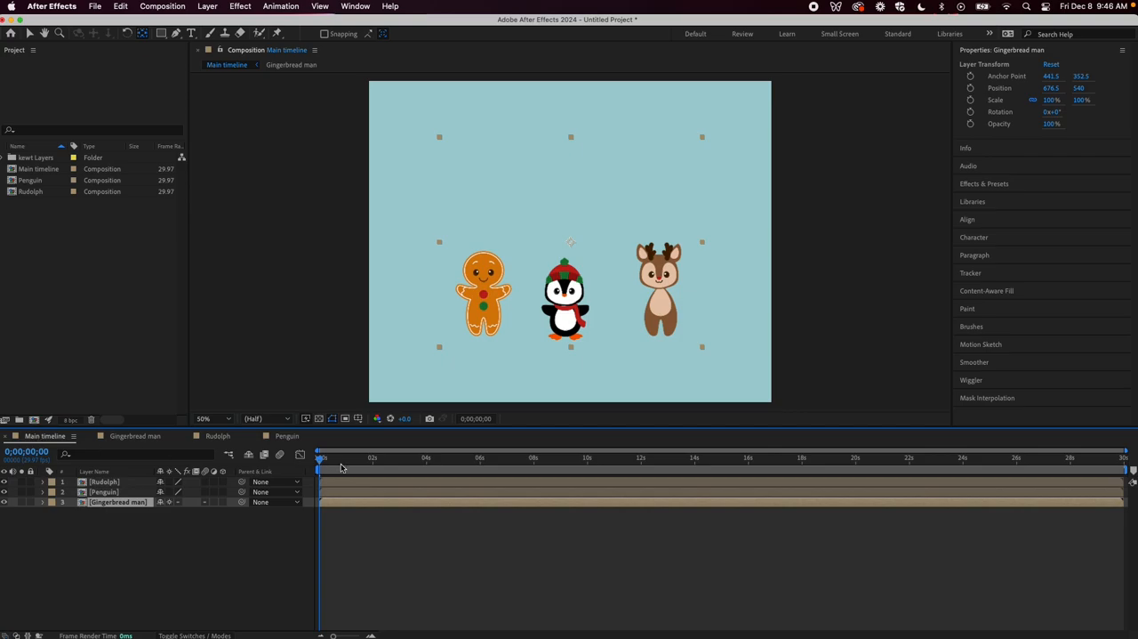
{"action": "double_click", "coordinate": [547, 294]}
{"action": "mouse_move", "coordinate": [115, 502]}
{"action": "left_mouse_down"}
{"action": "mouse_move", "coordinate": [133, 504]}
{"action": "mouse_move", "coordinate": [140, 481]}
{"action": "mouse_move", "coordinate": [114, 503]}
{"action": "mouse_move", "coordinate": [115, 483]}
{"action": "left_mouse_up"}
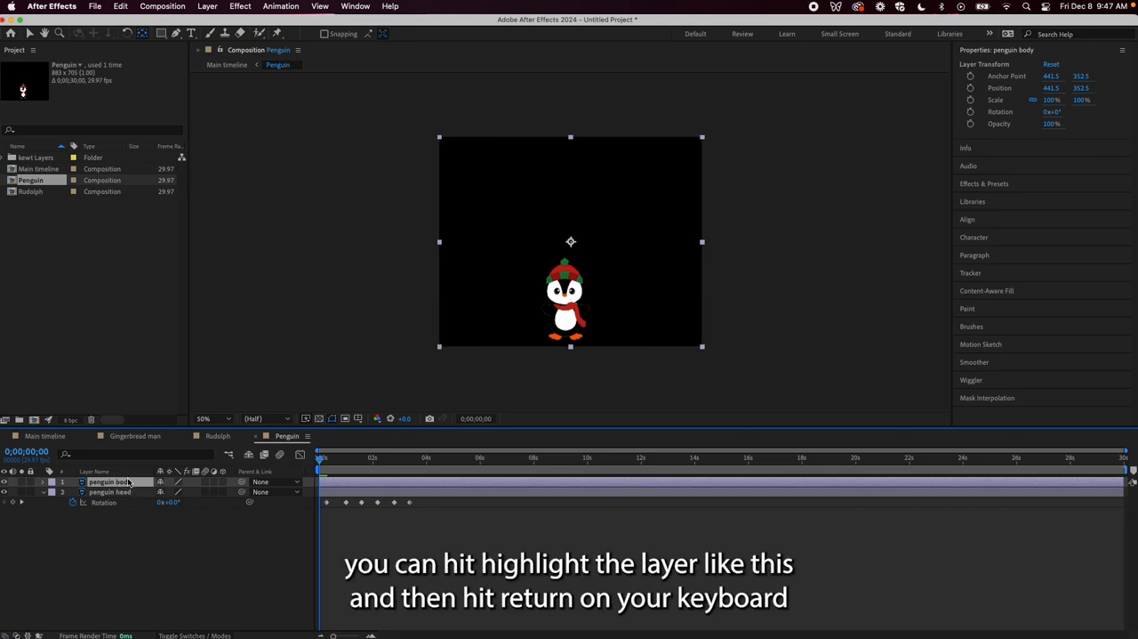
Rename the penguin body layer "penguin body whoo" and return to the Main timeline
{"action": "key", "text": "Return"}
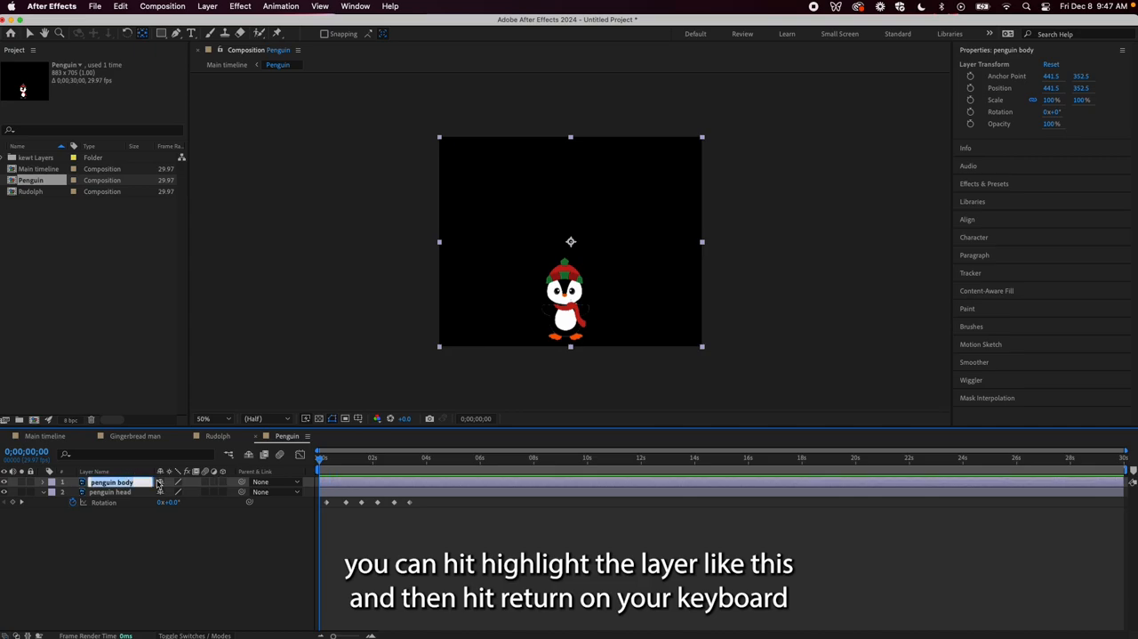
{"action": "left_click", "coordinate": [136, 482]}
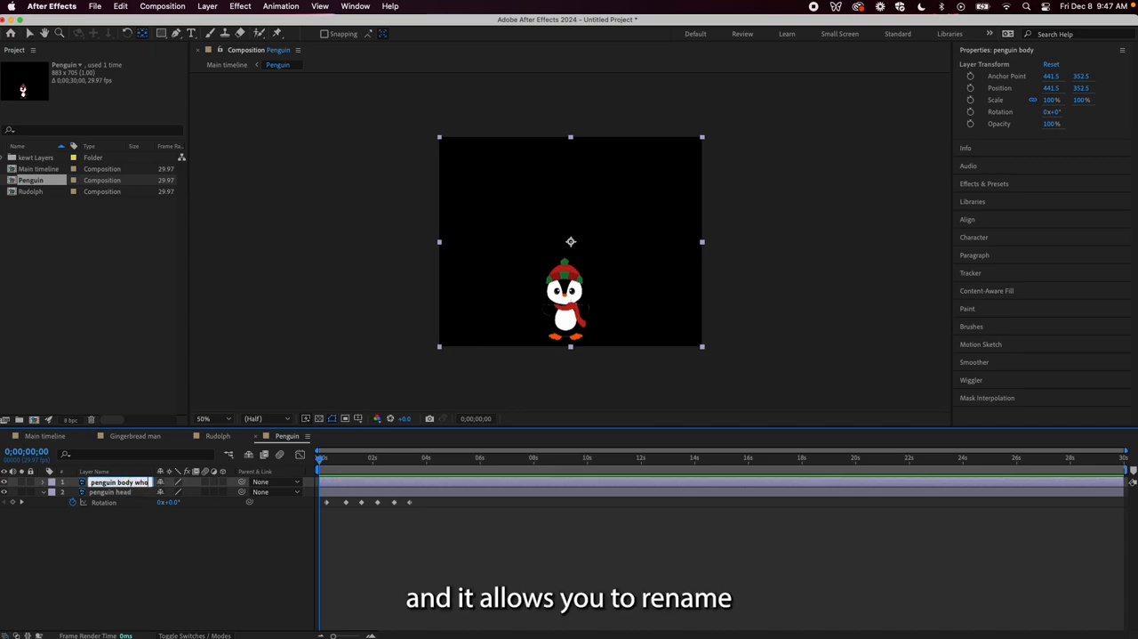
{"action": "key", "text": "Return"}
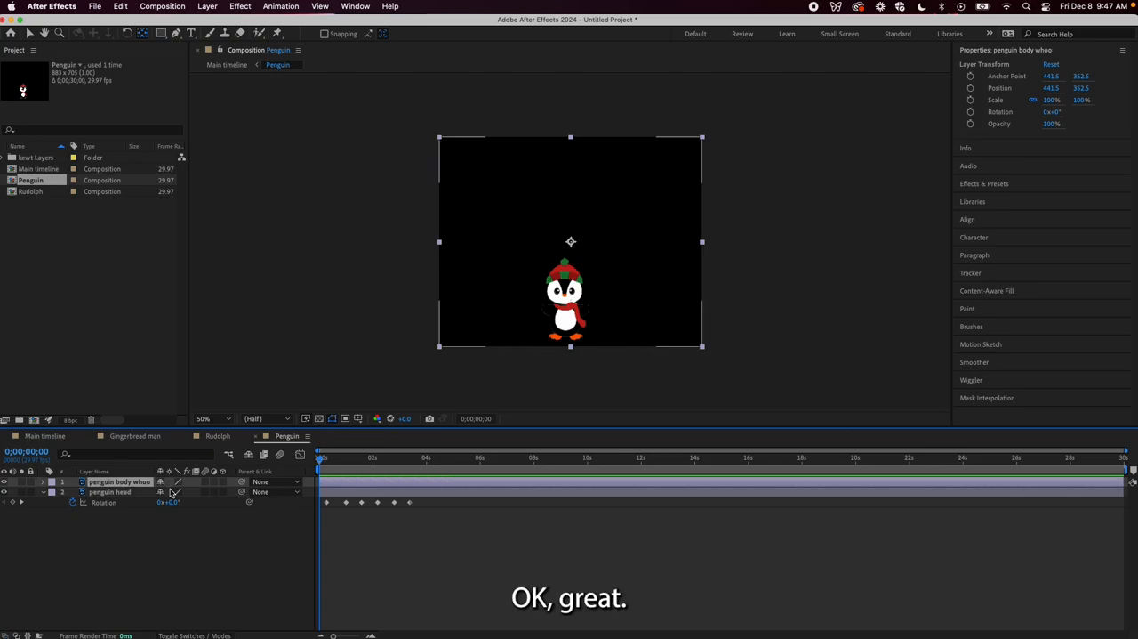
{"action": "left_click", "coordinate": [46, 436]}
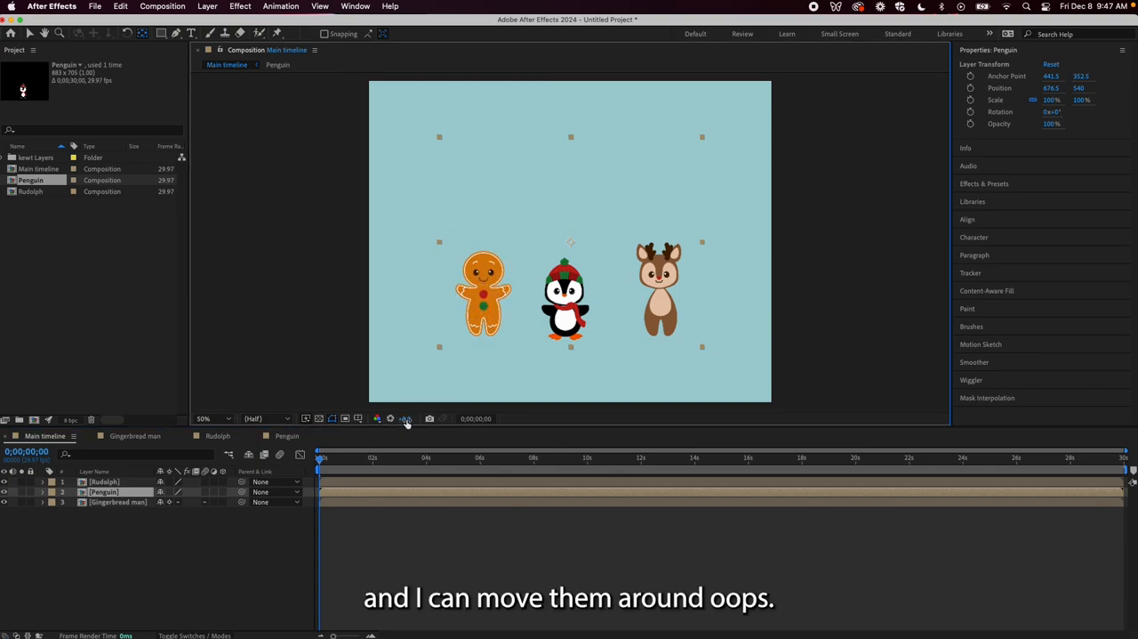
{"action": "left_click", "coordinate": [11, 34]}
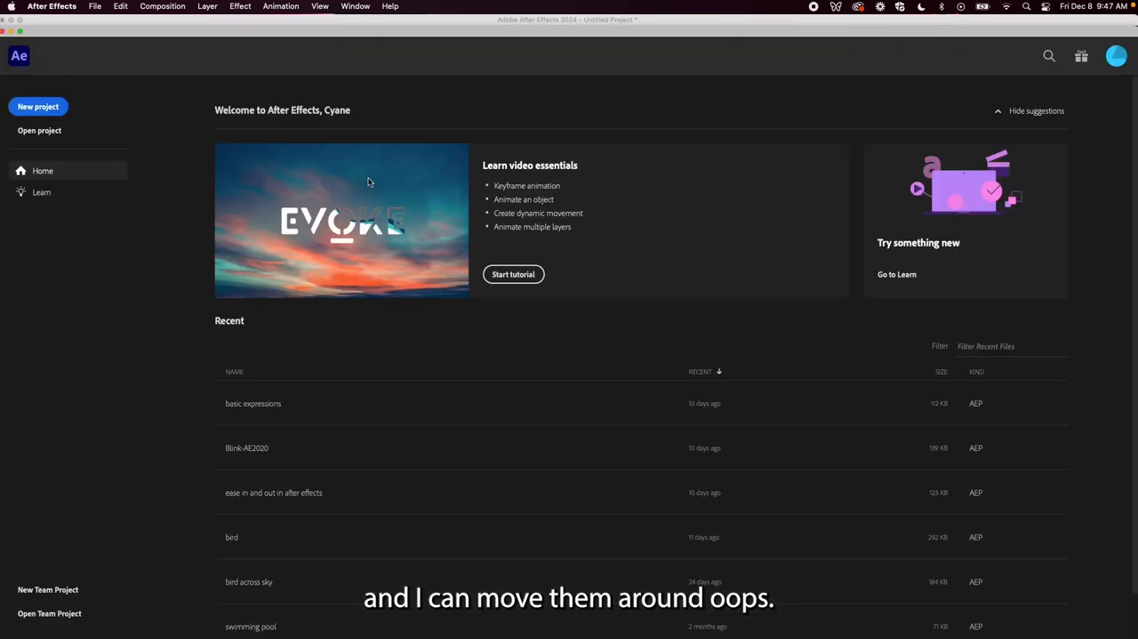
{"action": "left_click_drag", "start_coordinate": [63, 40], "coordinate": [97, 82]}
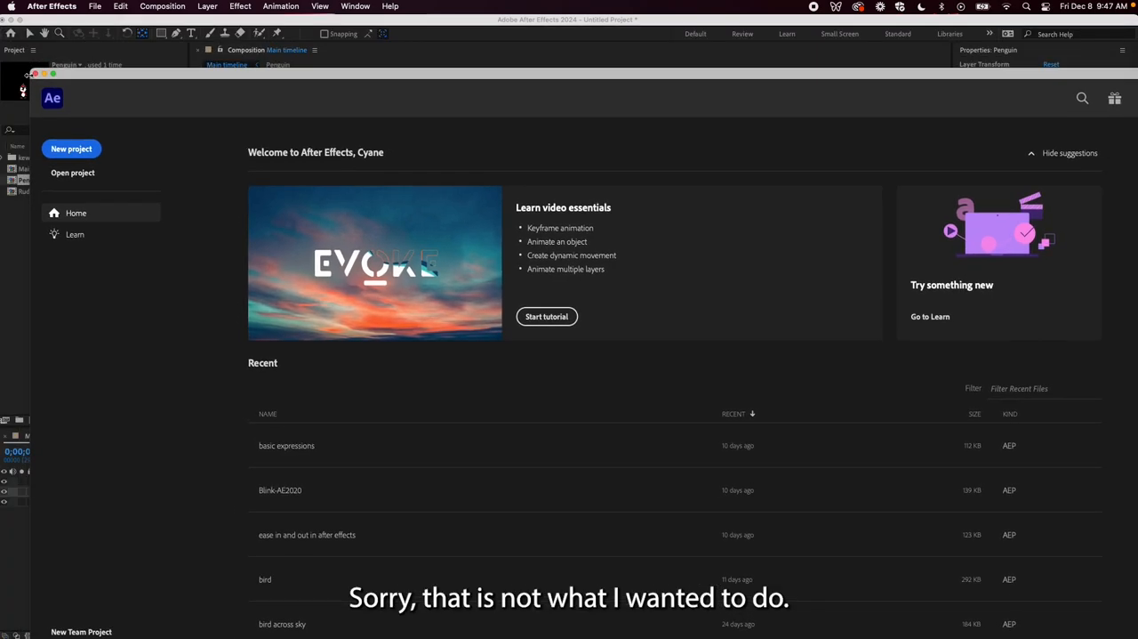
{"action": "left_click", "coordinate": [35, 74]}
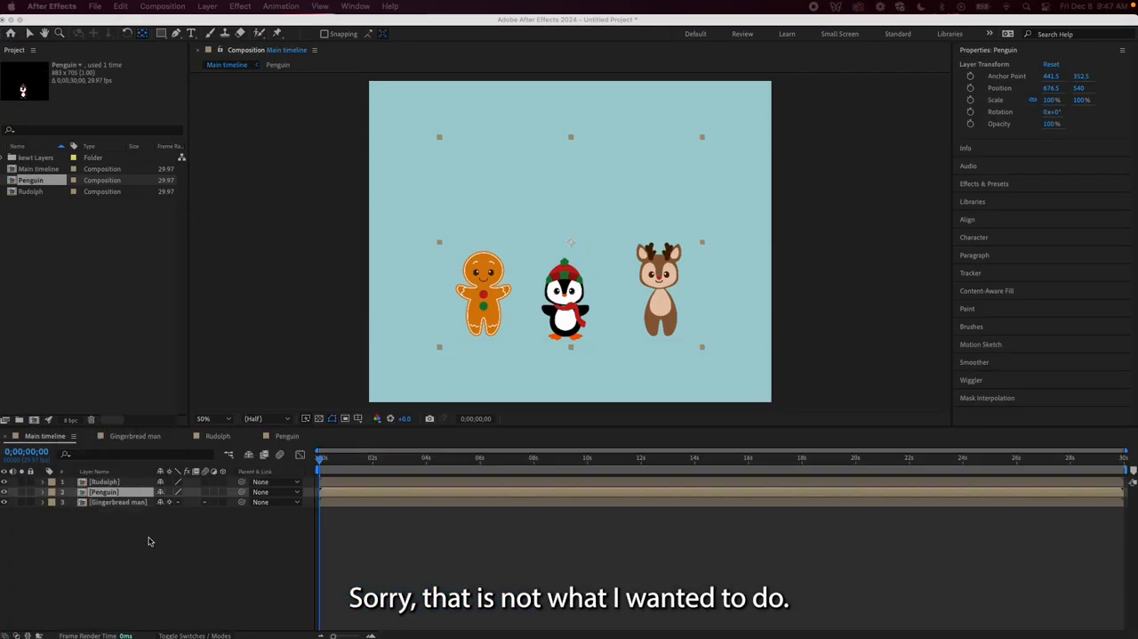
{"action": "left_click", "coordinate": [301, 300]}
Move the Rudolph layer with the Selection tool to about 854.5, 664 and lock it
{"action": "left_click", "coordinate": [29, 33]}
{"action": "left_click_drag", "start_coordinate": [488, 291], "coordinate": [563, 293]}
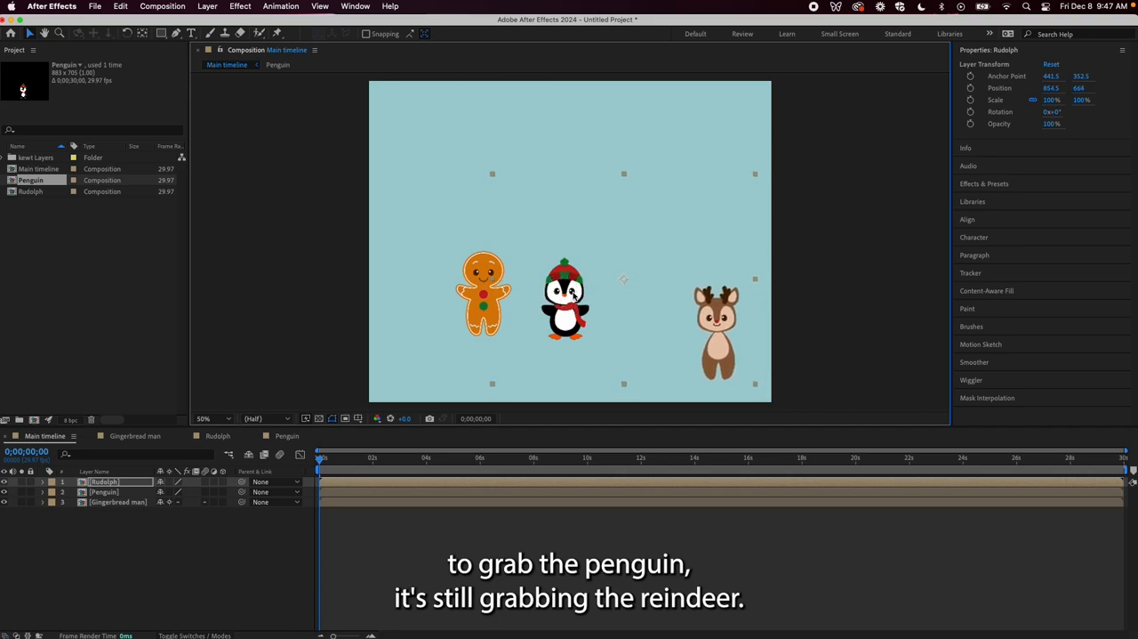
{"action": "left_click", "coordinate": [30, 481]}
Move the Penguin layer to about 770.5, 638 and lock it
{"action": "left_click", "coordinate": [579, 294]}
{"action": "left_click_drag", "start_coordinate": [579, 294], "coordinate": [605, 318]}
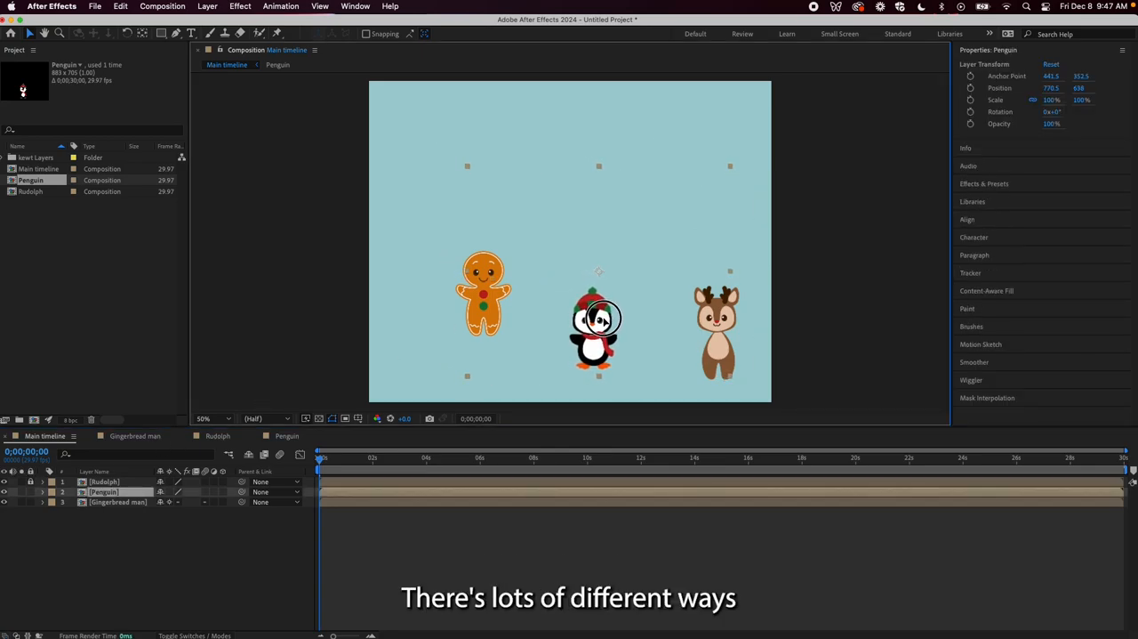
{"action": "left_click", "coordinate": [30, 492]}
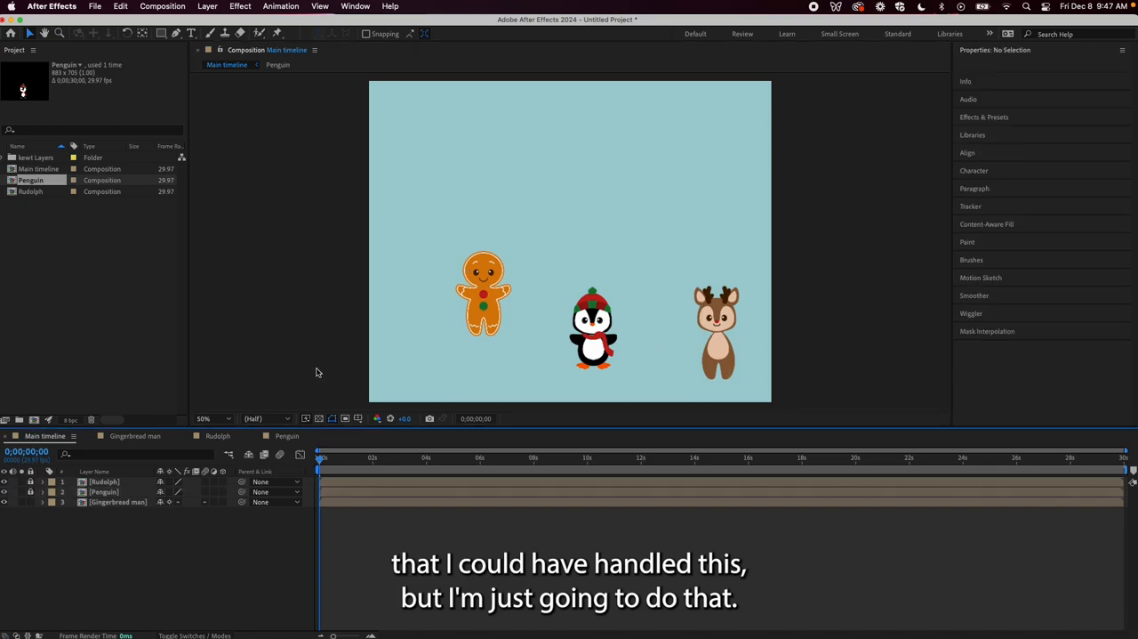
Move the Gingerbread man layer to about 564.5, 676 and lock it, leaving the Penguin layer unlocked
{"action": "left_click_drag", "start_coordinate": [488, 296], "coordinate": [455, 338]}
{"action": "left_click", "coordinate": [29, 494]}
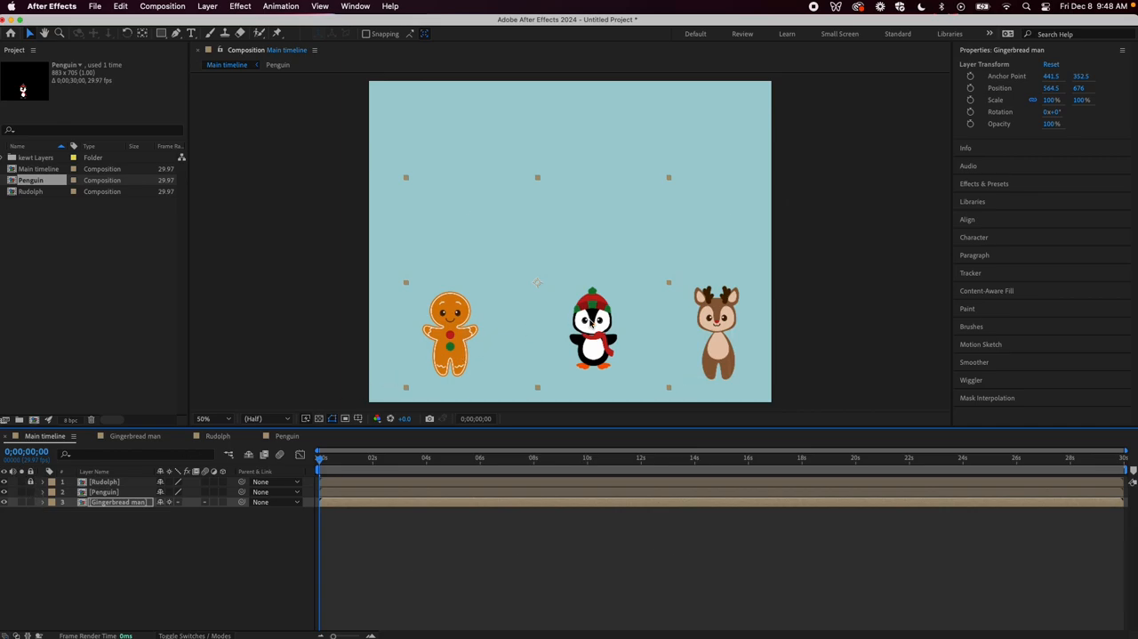
{"action": "left_click", "coordinate": [30, 502]}
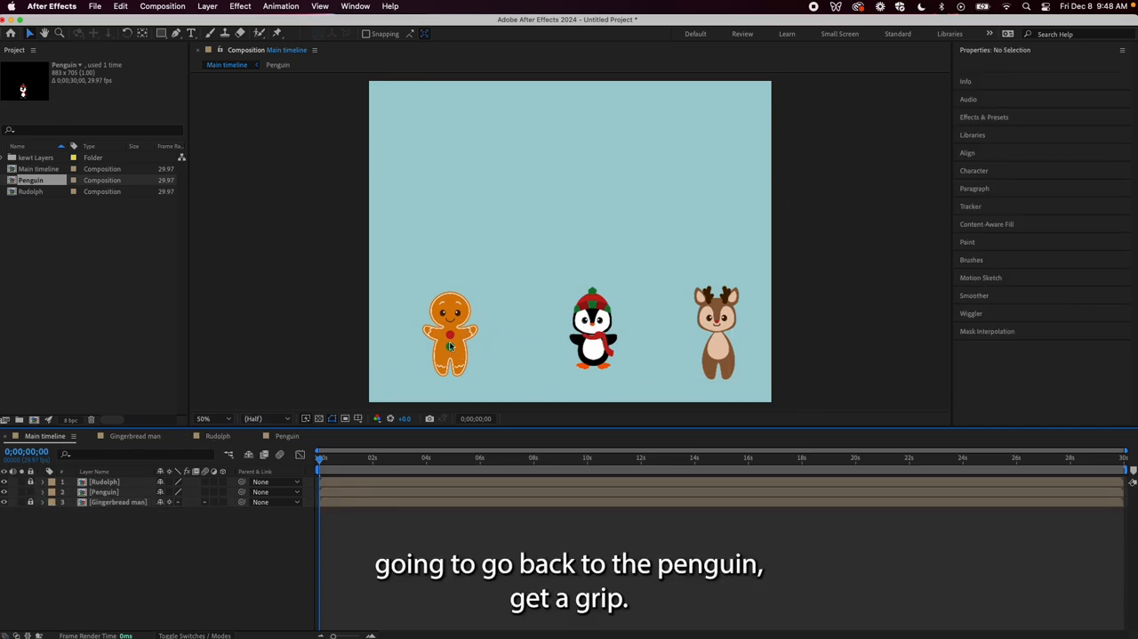
Move the Penguin layer to about 718.5, 650, between the other two characters, and preview the Main timeline animation
{"action": "left_click_drag", "start_coordinate": [592, 314], "coordinate": [575, 319]}
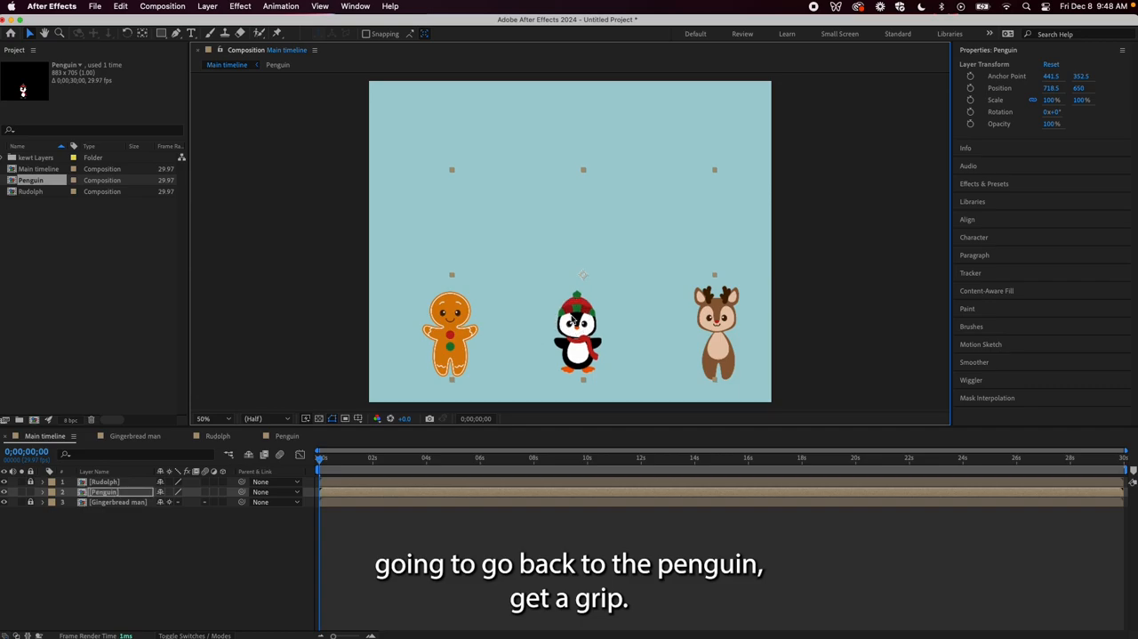
{"action": "key", "text": "space"}
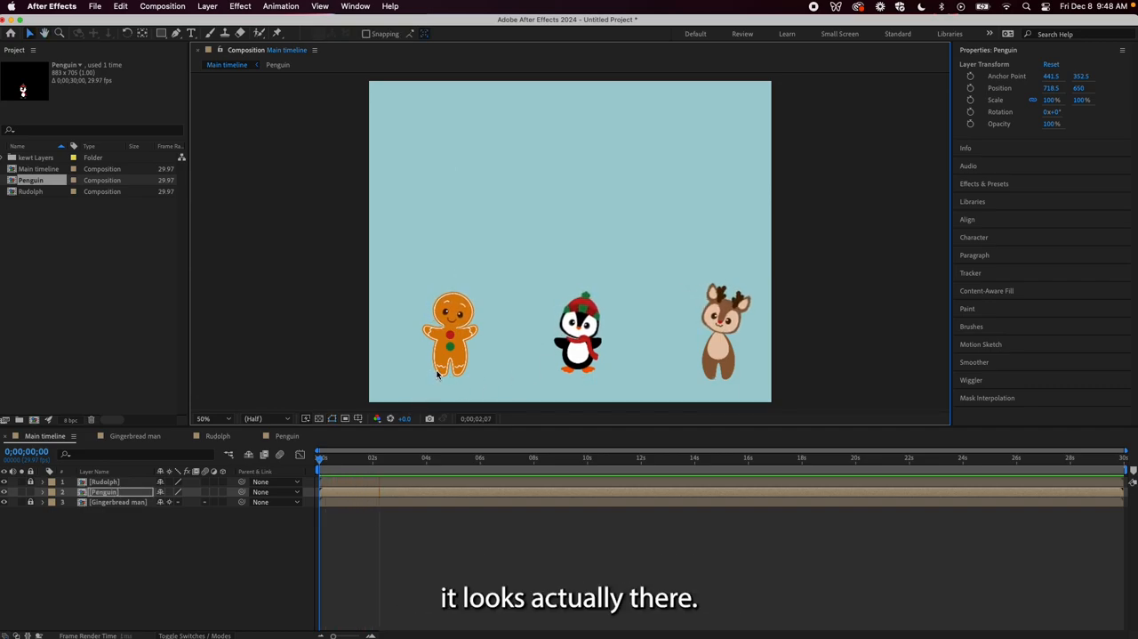
{"action": "key", "text": "space"}
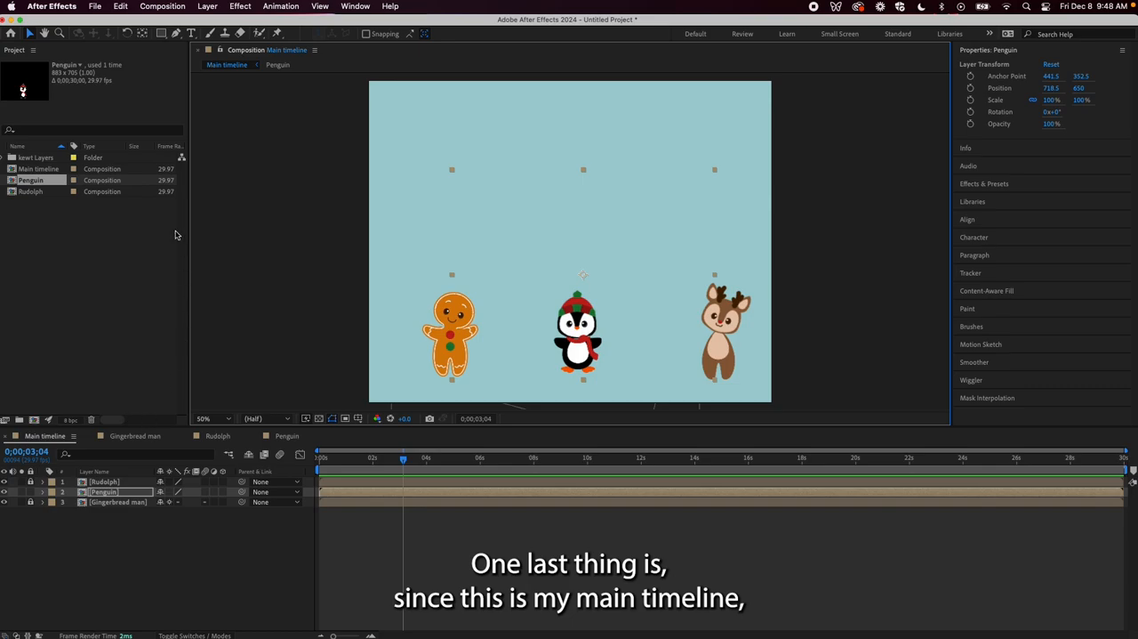
Import main-image.png as footage and add it to the Main timeline composition
{"action": "left_click", "coordinate": [94, 6]}
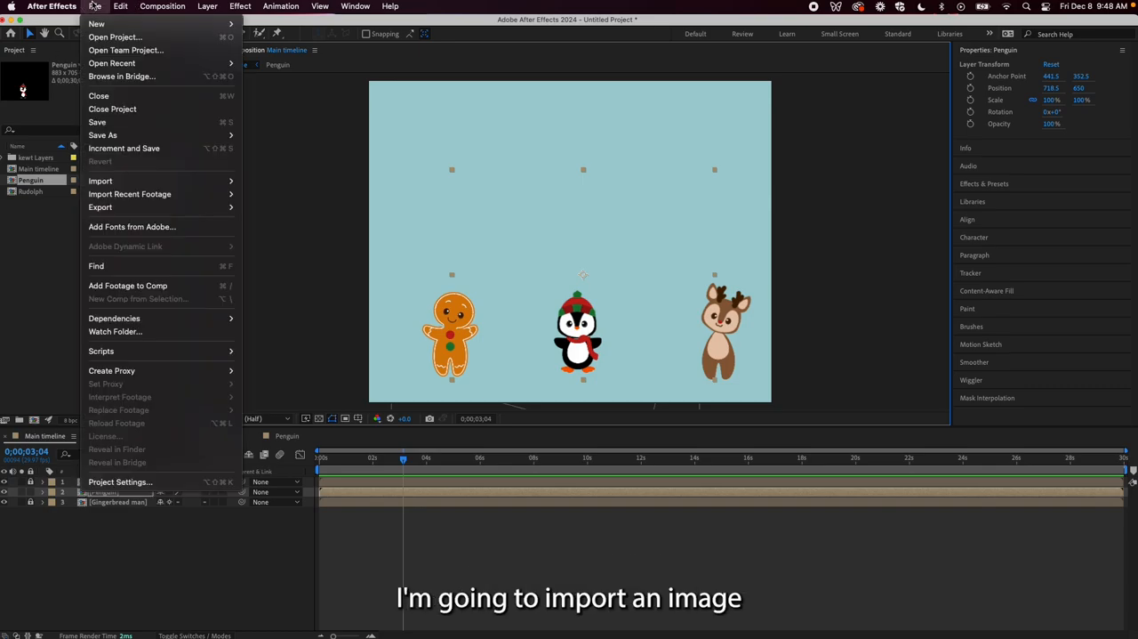
{"action": "mouse_move", "coordinate": [235, 188]}
{"action": "left_click", "coordinate": [278, 182]}
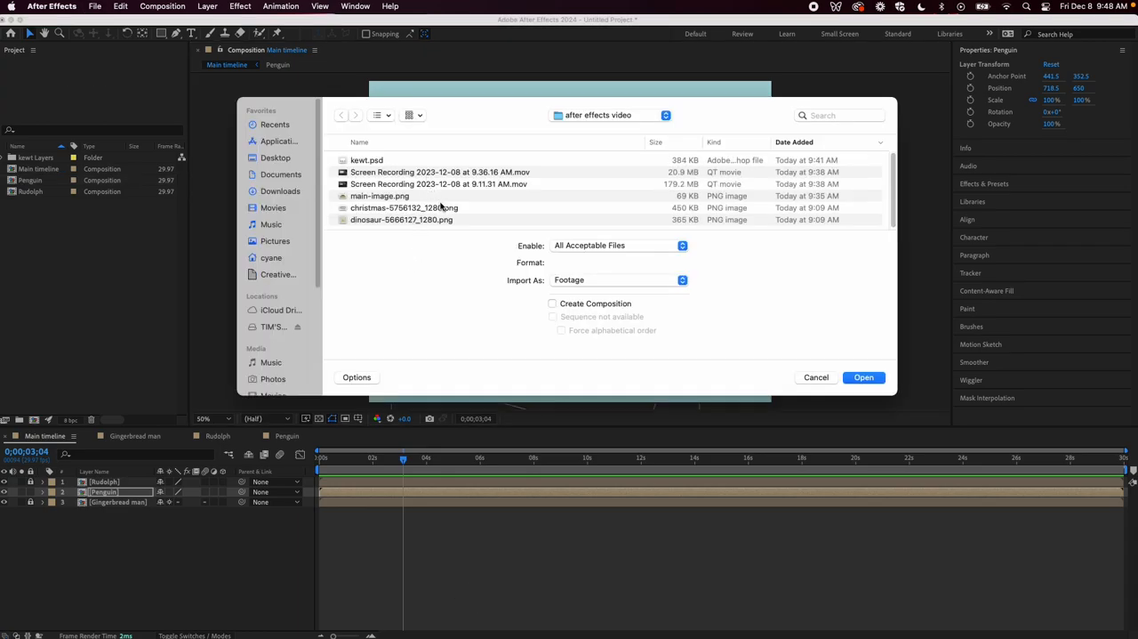
{"action": "left_click", "coordinate": [440, 197]}
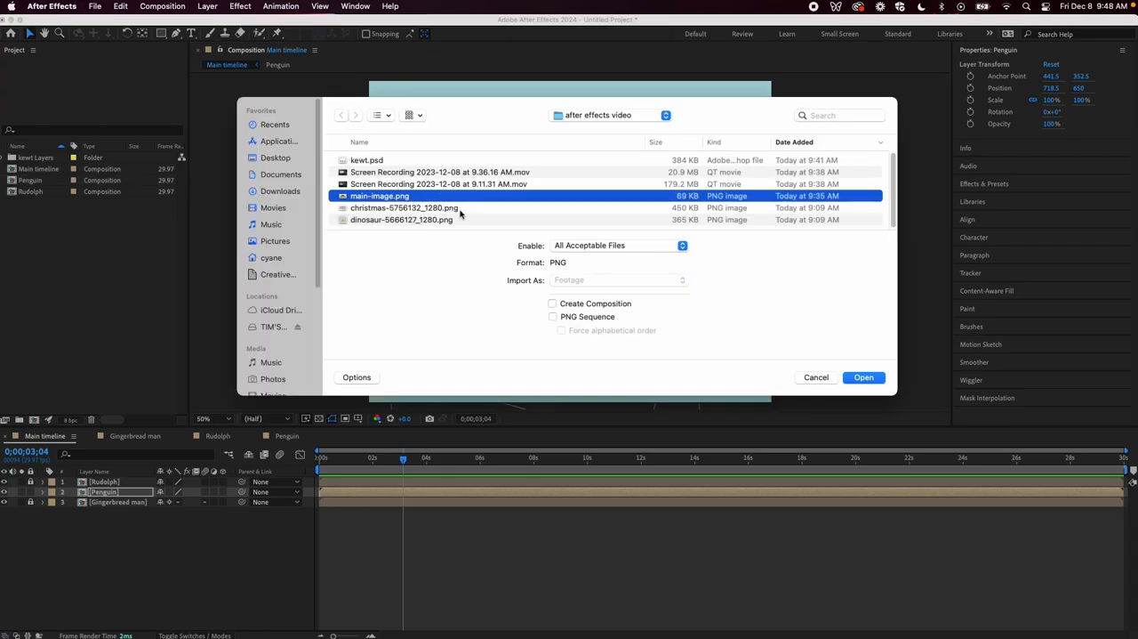
{"action": "left_click", "coordinate": [861, 377]}
{"action": "left_click_drag", "start_coordinate": [55, 181], "coordinate": [575, 247]}
Scale the main-image.png layer to about 74.6 × 84.6%, position it at about 674, 678, and place it beneath the three character layers
{"action": "left_click_drag", "start_coordinate": [288, 107], "coordinate": [370, 119]}
{"action": "left_click_drag", "start_coordinate": [564, 158], "coordinate": [559, 196]}
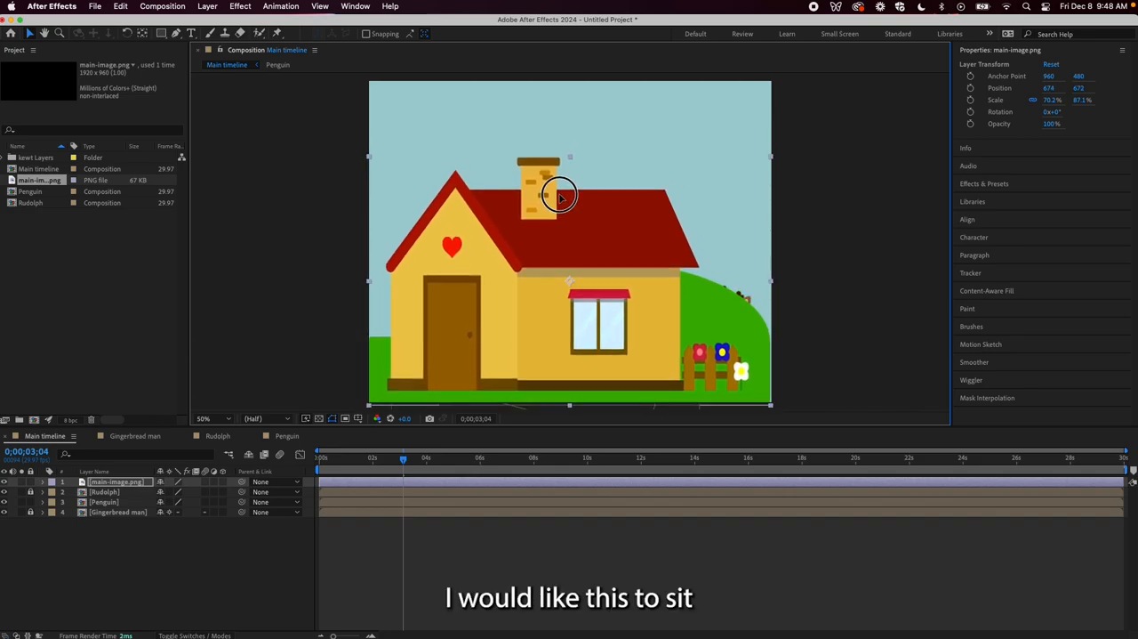
{"action": "left_click_drag", "start_coordinate": [770, 406], "coordinate": [783, 401]}
{"action": "left_click_drag", "start_coordinate": [740, 369], "coordinate": [740, 371]}
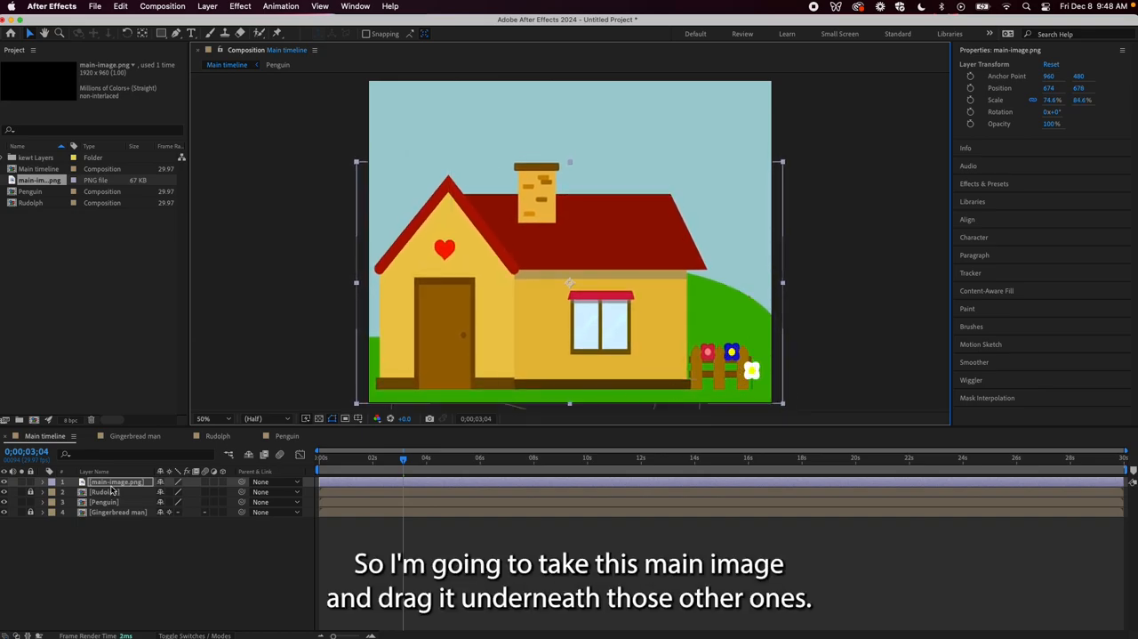
{"action": "left_click_drag", "start_coordinate": [114, 482], "coordinate": [114, 523]}
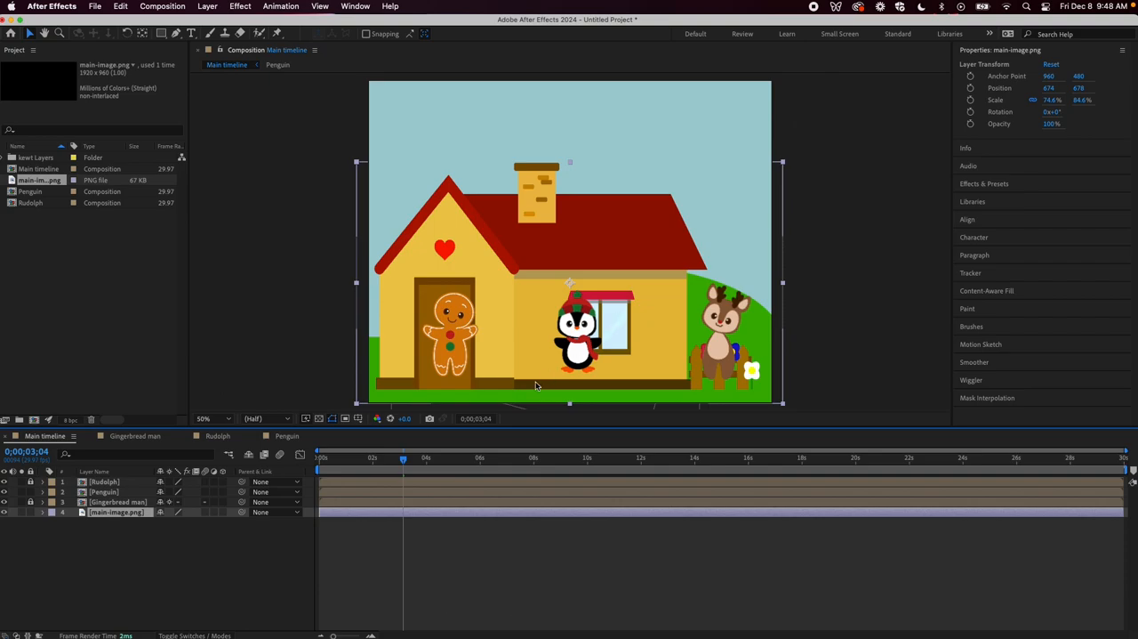
Unlock the Rudolph and Gingerbread man layers, move all three character layers down together onto the ground in front of the house, and preview
{"action": "left_click", "coordinate": [461, 503]}
{"action": "left_click", "coordinate": [30, 482]}
{"action": "left_click", "coordinate": [31, 502]}
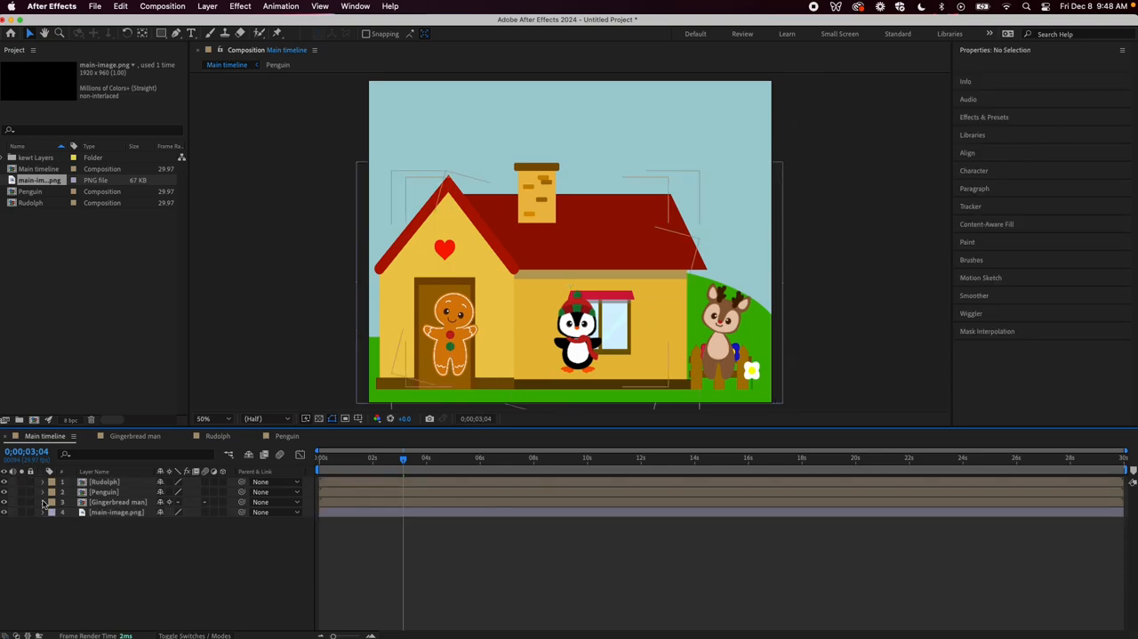
{"action": "left_click", "coordinate": [432, 481]}
{"action": "left_click", "coordinate": [427, 502], "text": "shift"}
{"action": "left_click_drag", "start_coordinate": [548, 334], "coordinate": [549, 356]}
{"action": "key", "text": "space"}
{"action": "key", "text": "space"}
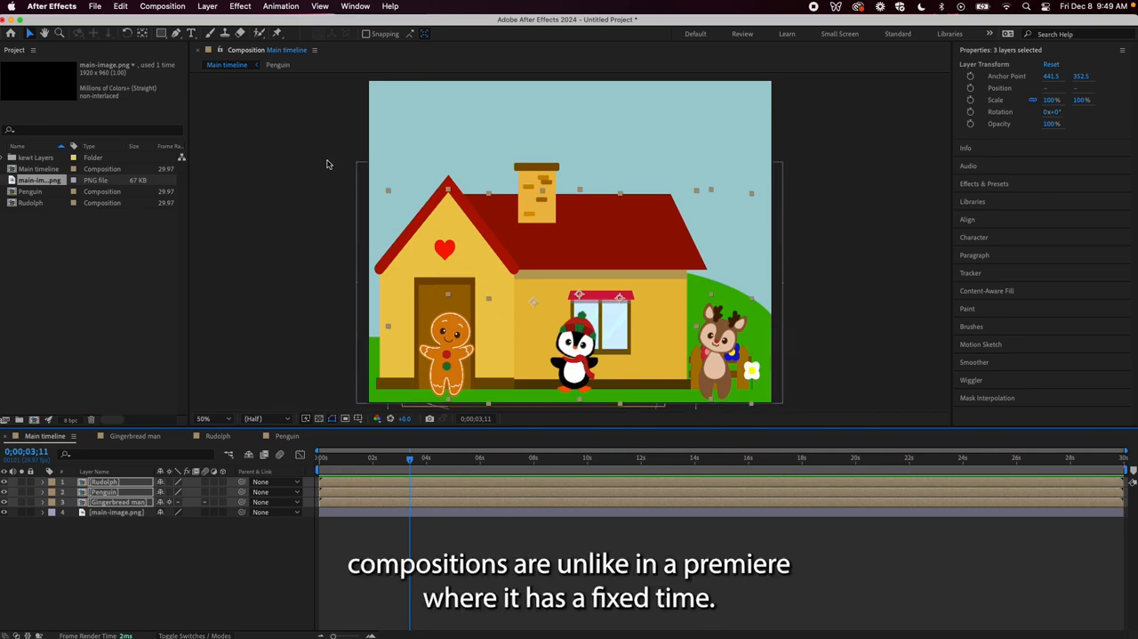
Check the duration in the Main timeline's composition settings without changing it
{"action": "left_click", "coordinate": [175, 8]}
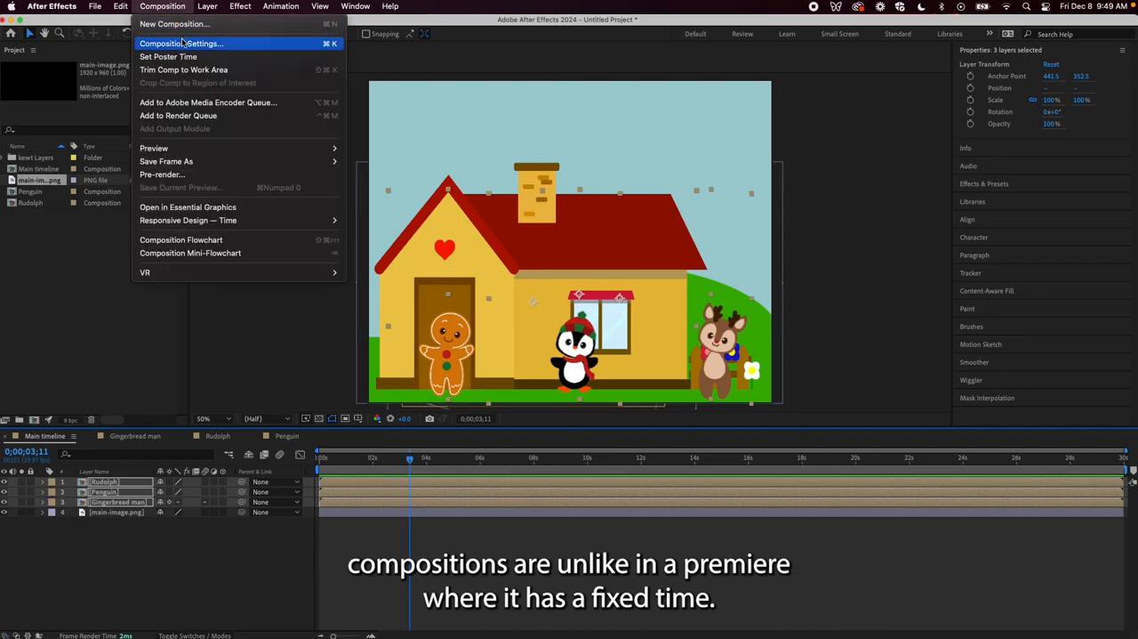
{"action": "left_click", "coordinate": [183, 43]}
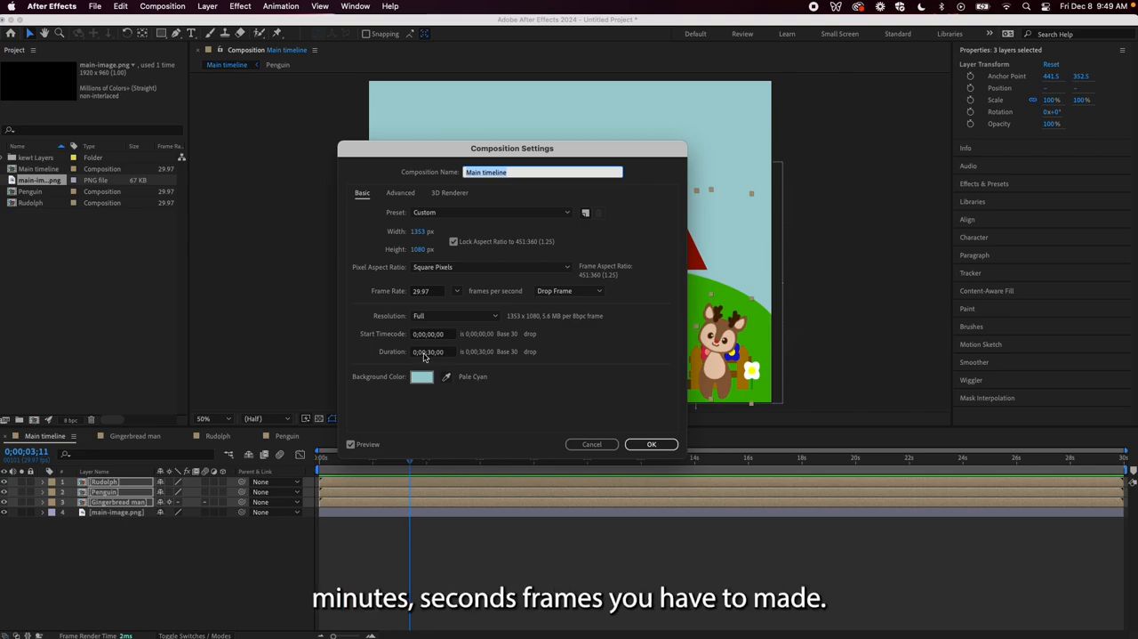
{"action": "left_click", "coordinate": [425, 352]}
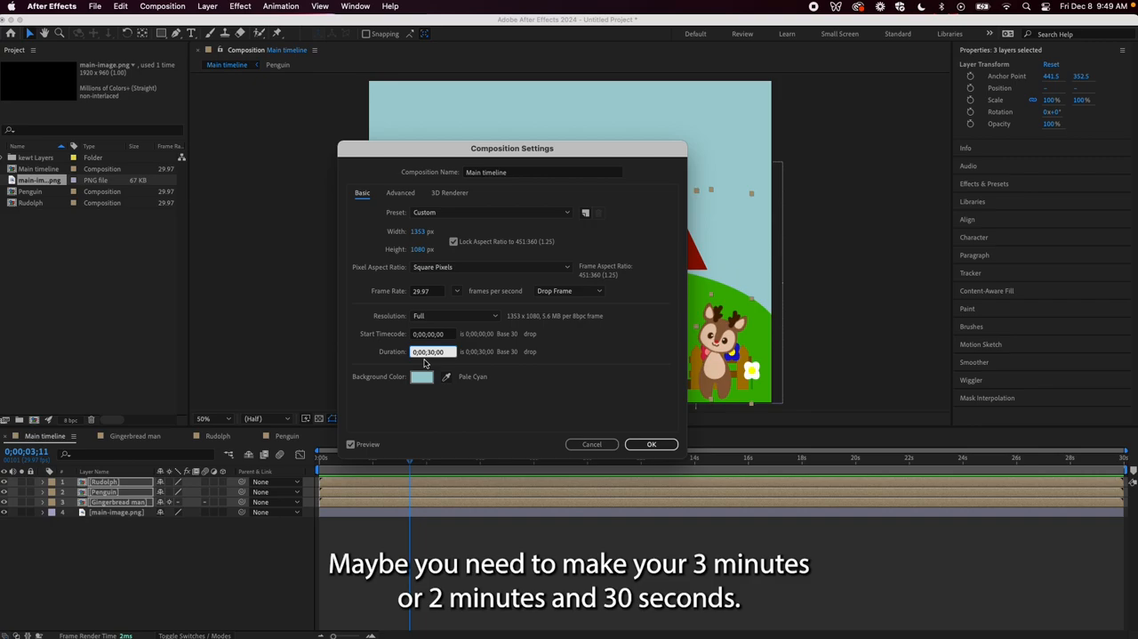
{"action": "left_click", "coordinate": [585, 444]}
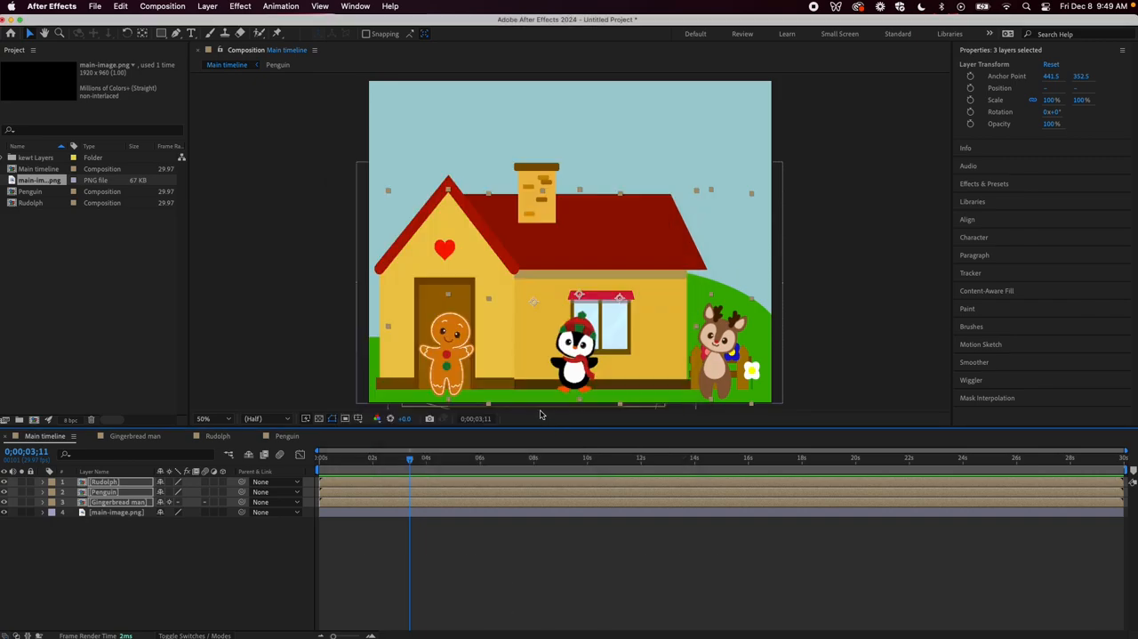
Trim the Rudolph layer's end to 0;00;02;26 and preview the Main timeline from the start
{"action": "left_click", "coordinate": [438, 560]}
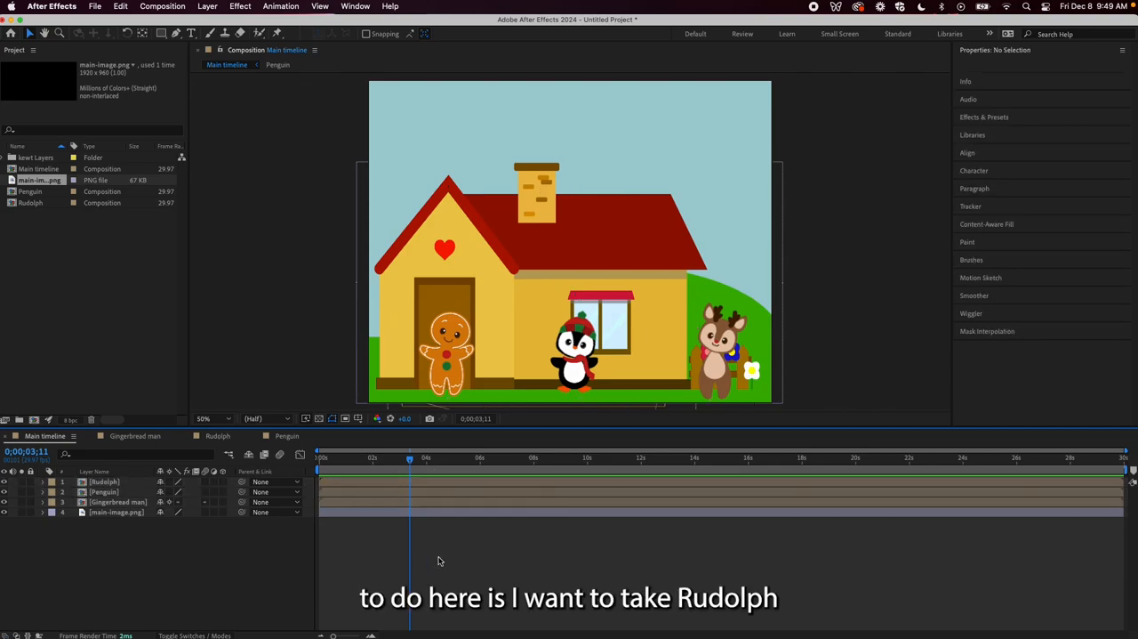
{"action": "left_click", "coordinate": [404, 485]}
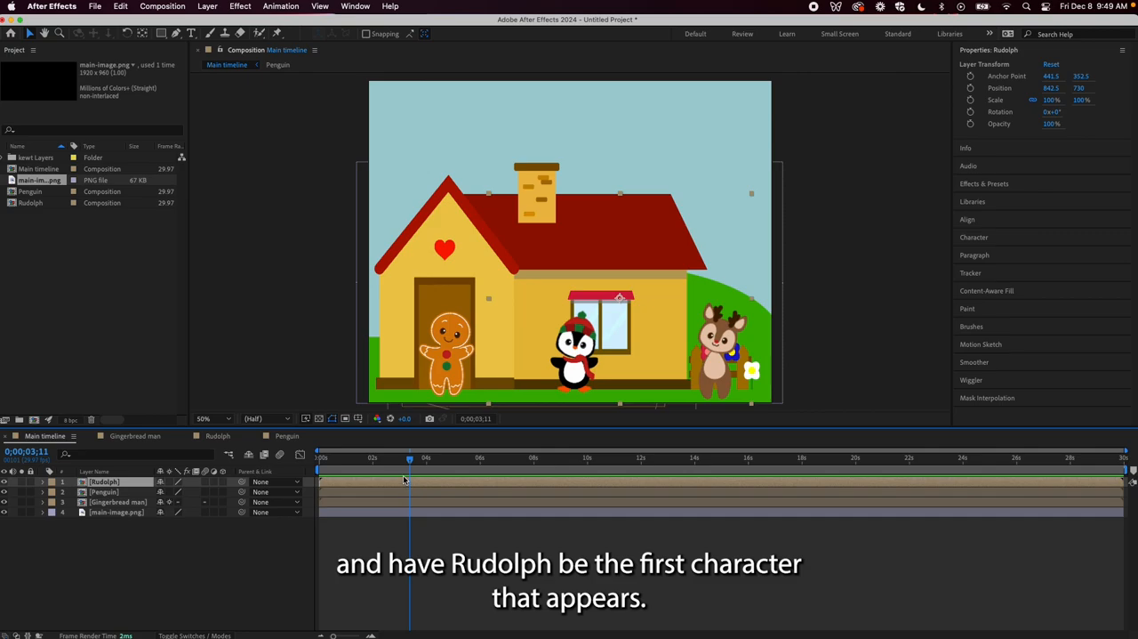
{"action": "left_click_drag", "start_coordinate": [409, 458], "coordinate": [318, 461]}
{"action": "key", "text": "space"}
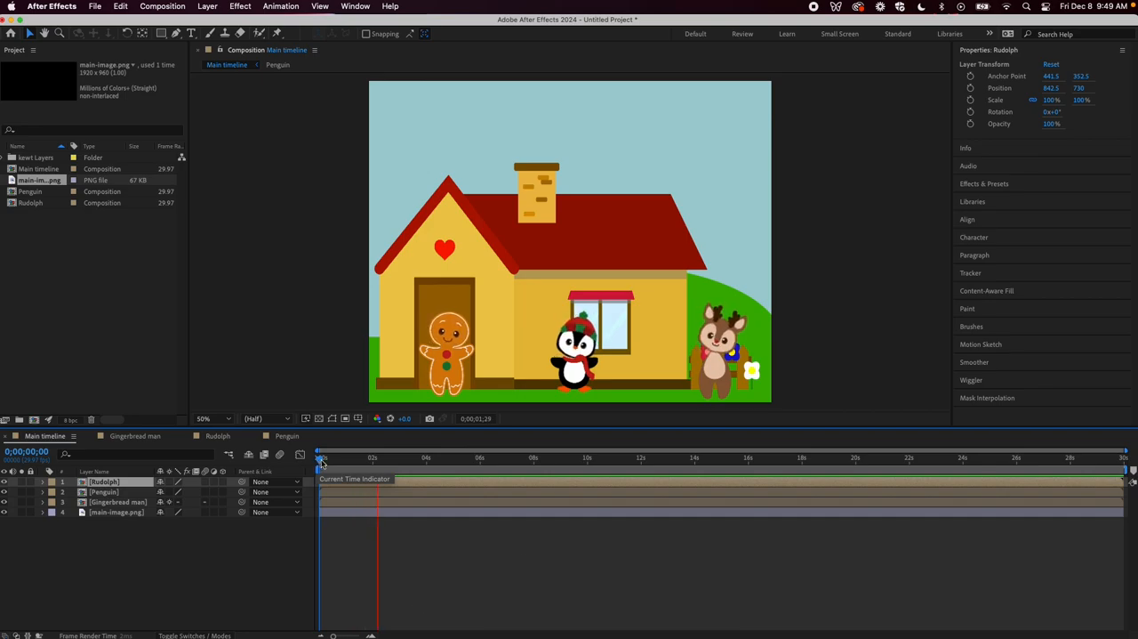
{"action": "key", "text": "space"}
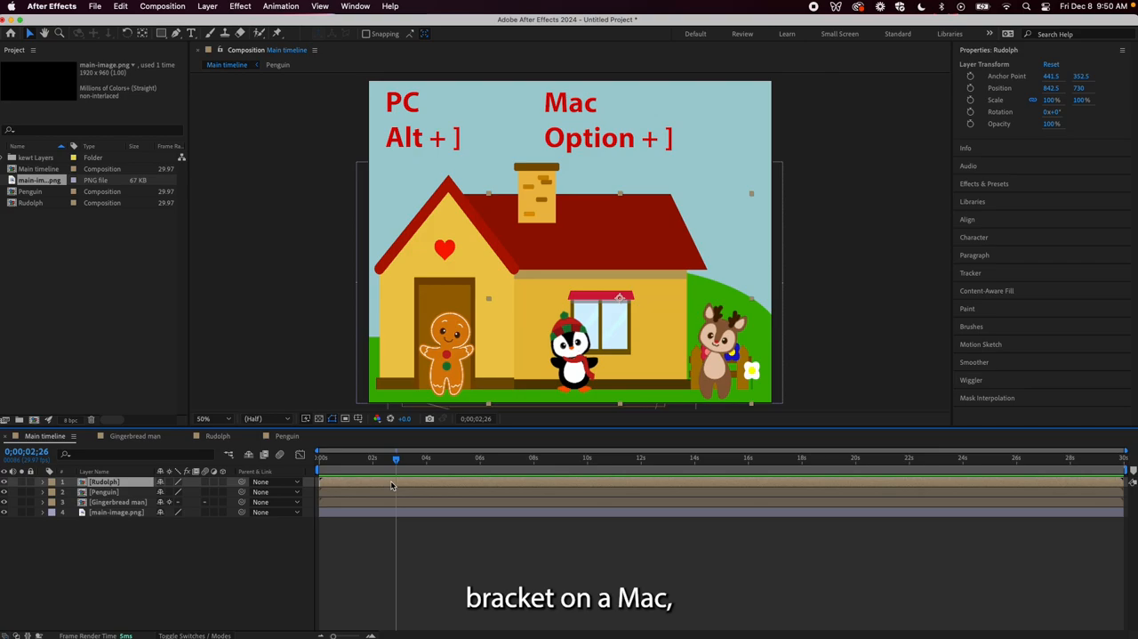
{"action": "key", "text": "alt+bracketright"}
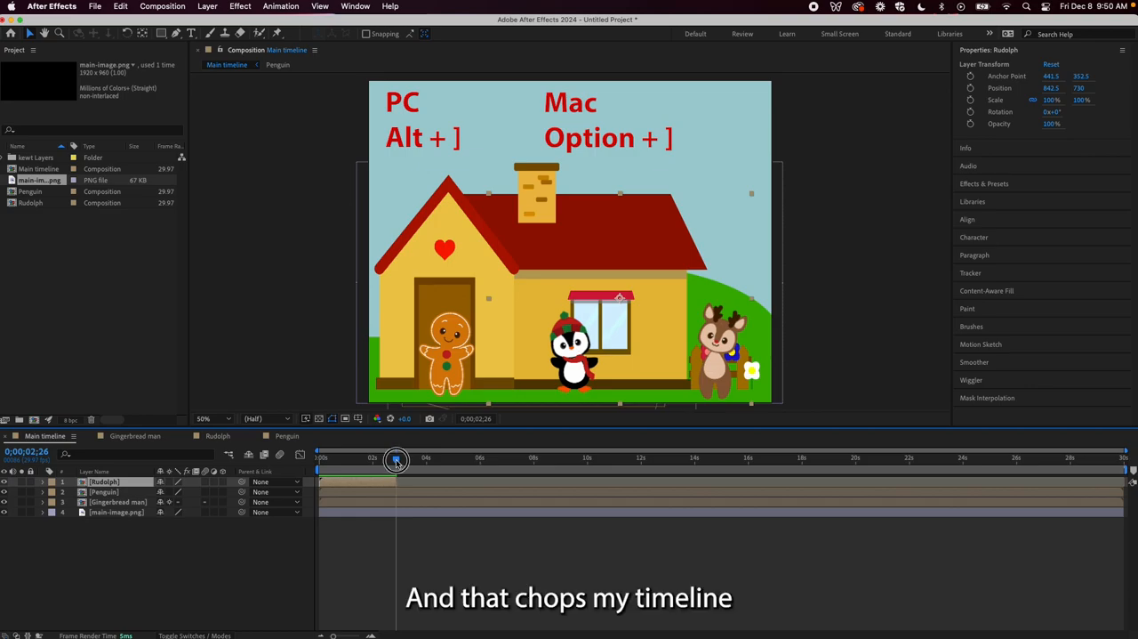
{"action": "left_click_drag", "start_coordinate": [397, 460], "coordinate": [315, 461]}
{"action": "key", "text": "space"}
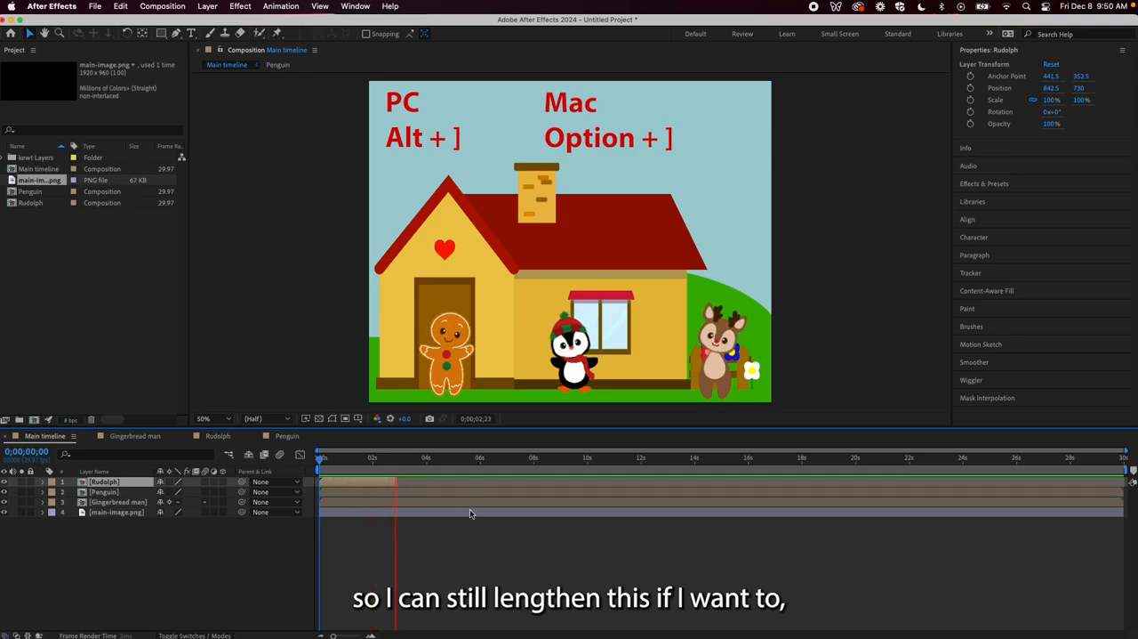
{"action": "left_click_drag", "start_coordinate": [418, 461], "coordinate": [375, 467]}
{"action": "key", "text": "space"}
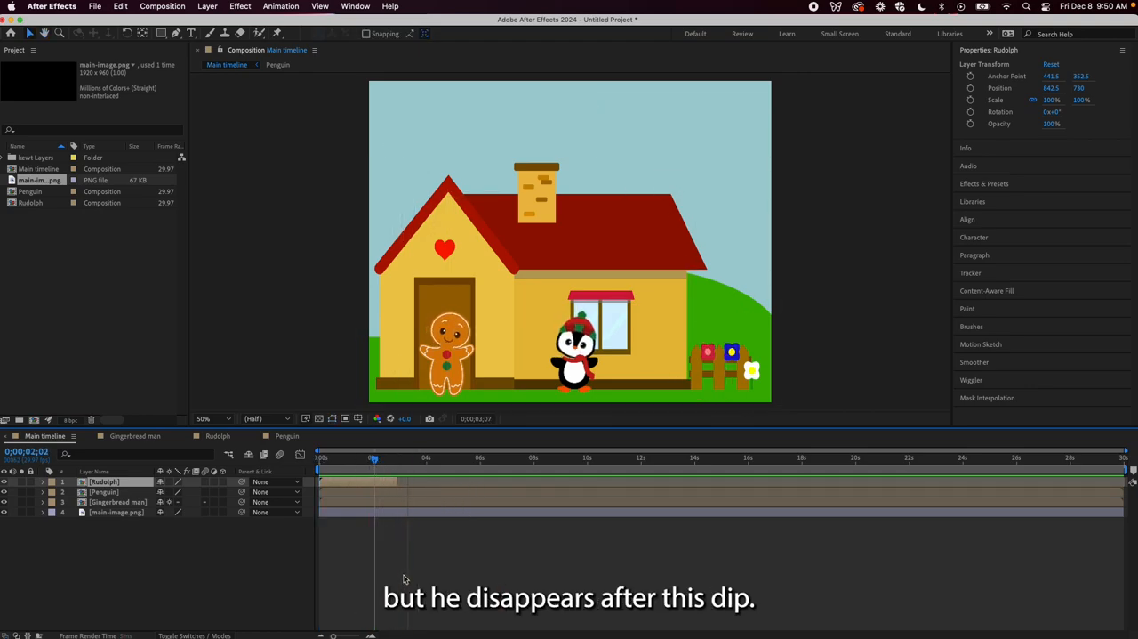
Shift the Penguin layer to start where the Rudolph layer ends and trim its end to 0;00;06;07
{"action": "left_click", "coordinate": [404, 493]}
{"action": "left_click_drag", "start_coordinate": [362, 498], "coordinate": [438, 501]}
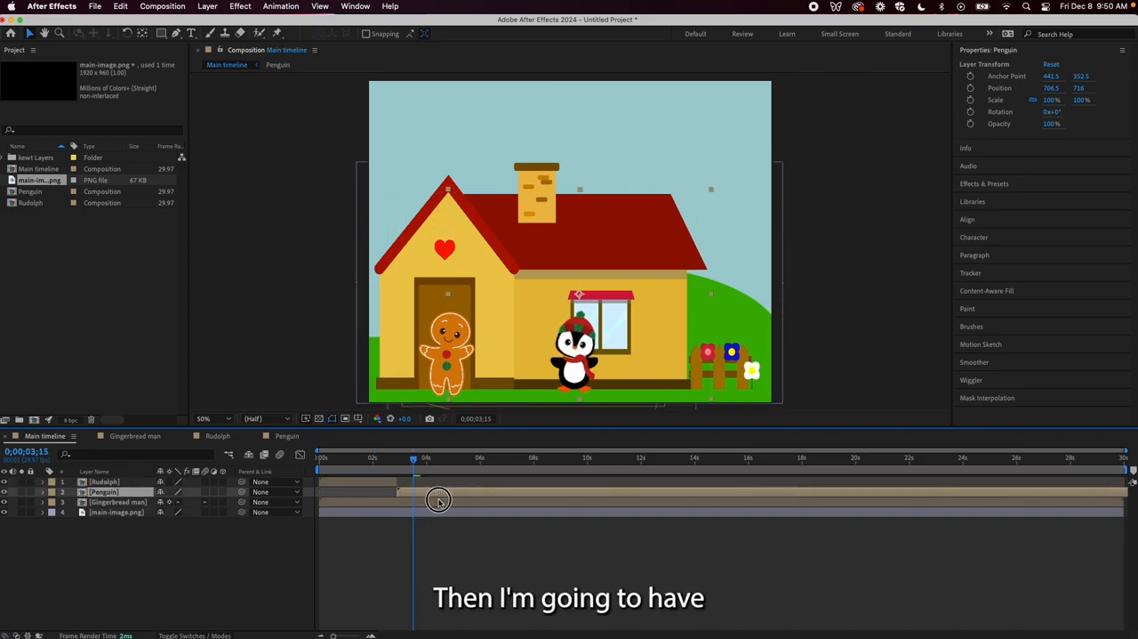
{"action": "left_click_drag", "start_coordinate": [415, 464], "coordinate": [312, 467]}
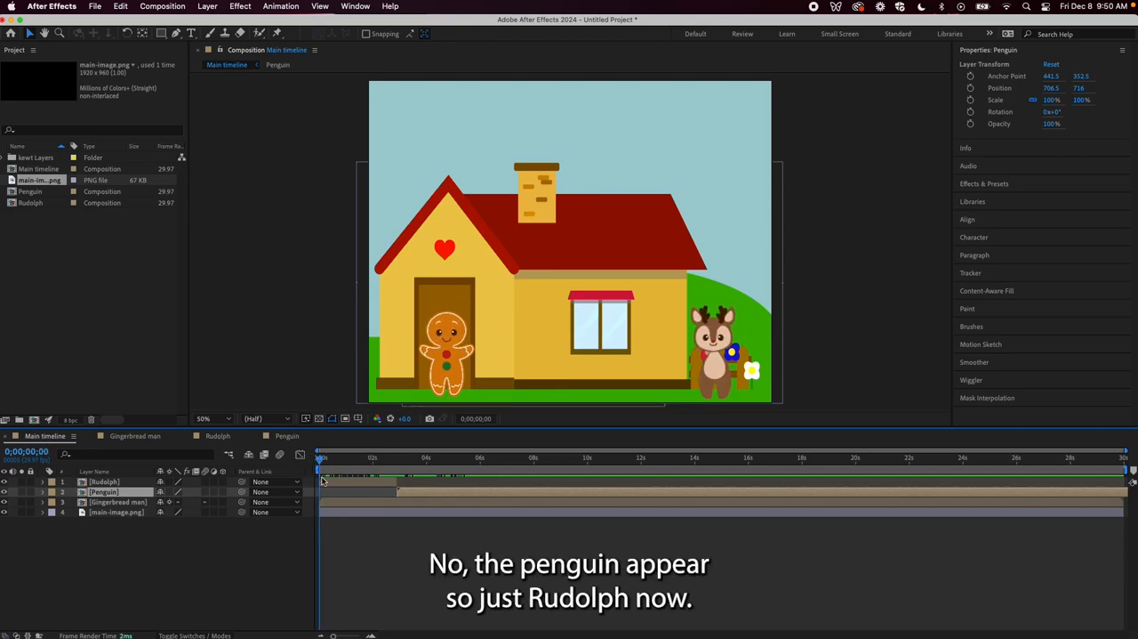
{"action": "key", "text": "space"}
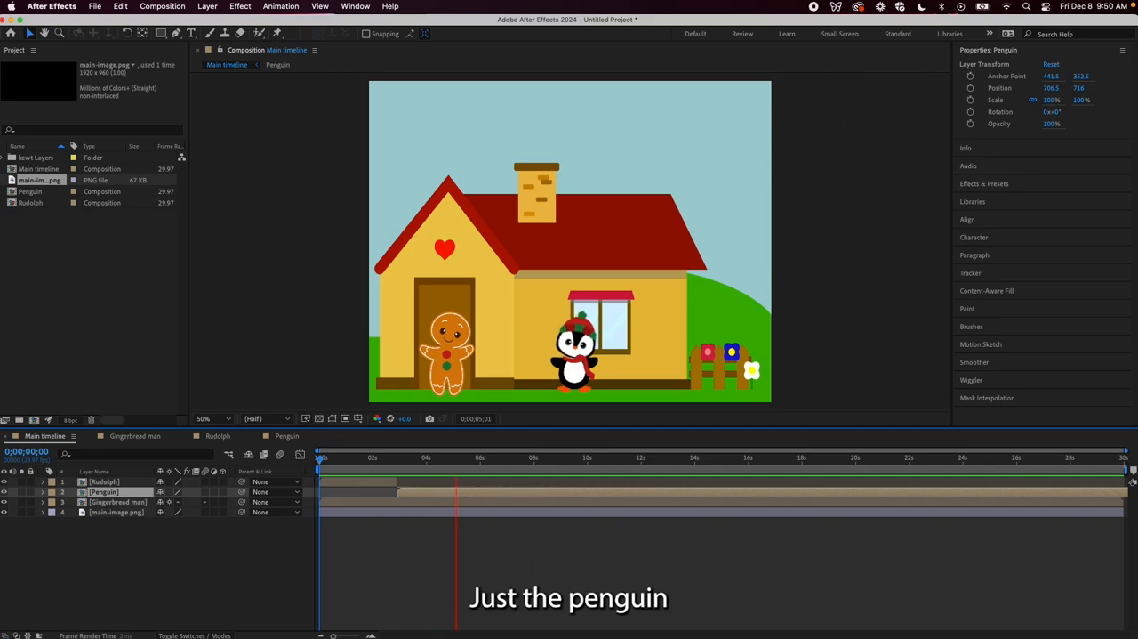
{"action": "key", "text": "space"}
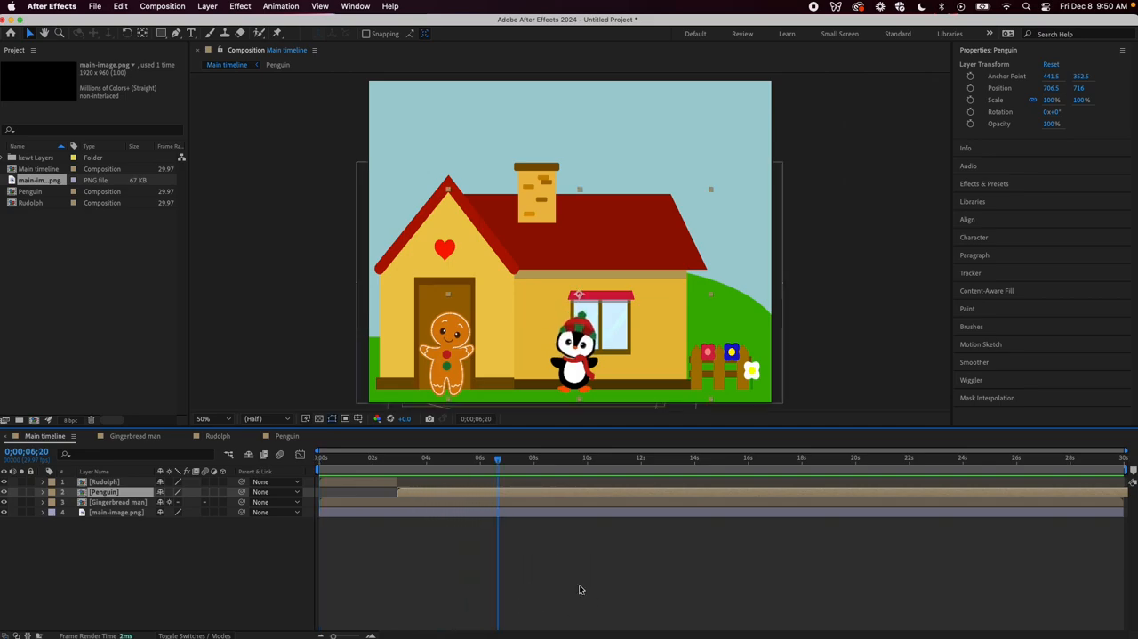
{"action": "left_click_drag", "start_coordinate": [498, 458], "coordinate": [487, 459]}
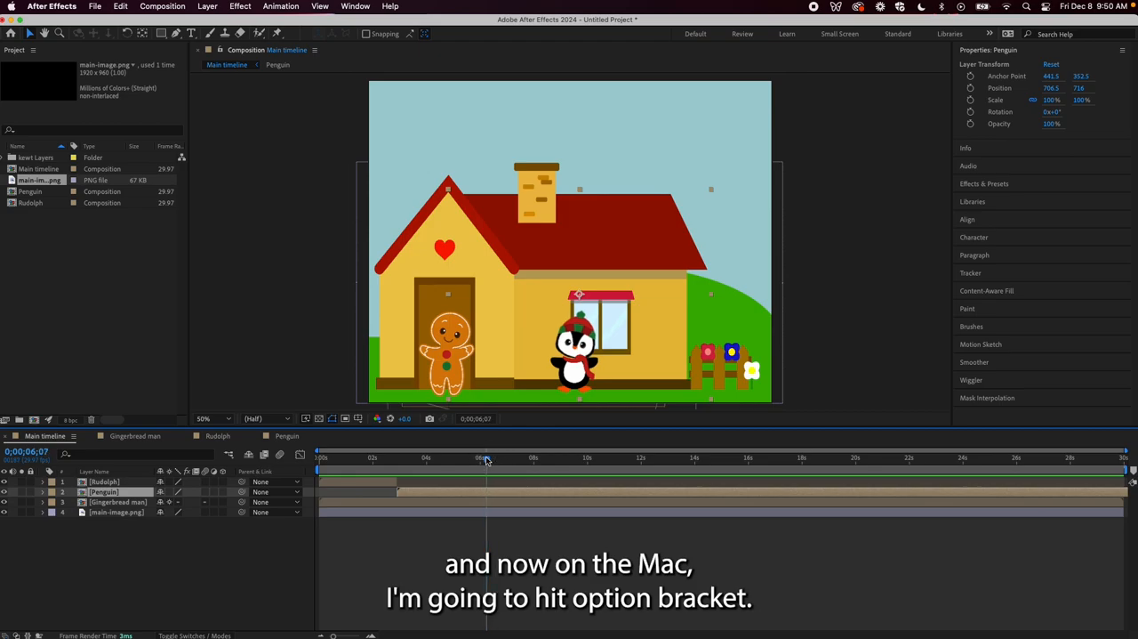
{"action": "key", "text": "alt+bracketright"}
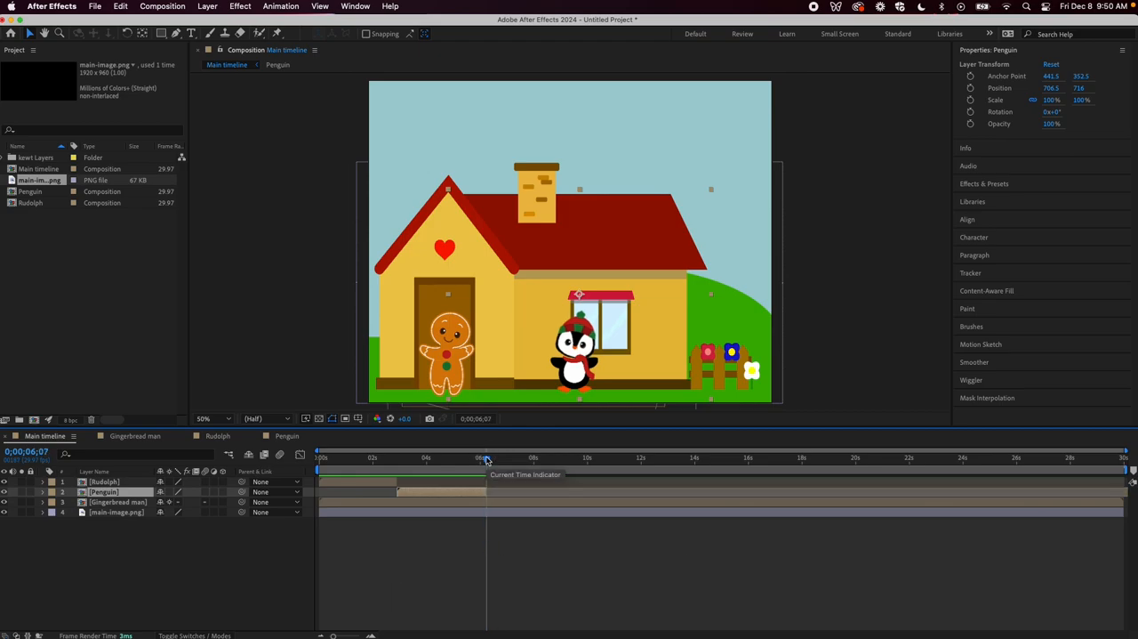
Shift the Gingerbread man layer to start where the Penguin layer ends and trim its end to 0;00;08;28
{"action": "left_click", "coordinate": [405, 502]}
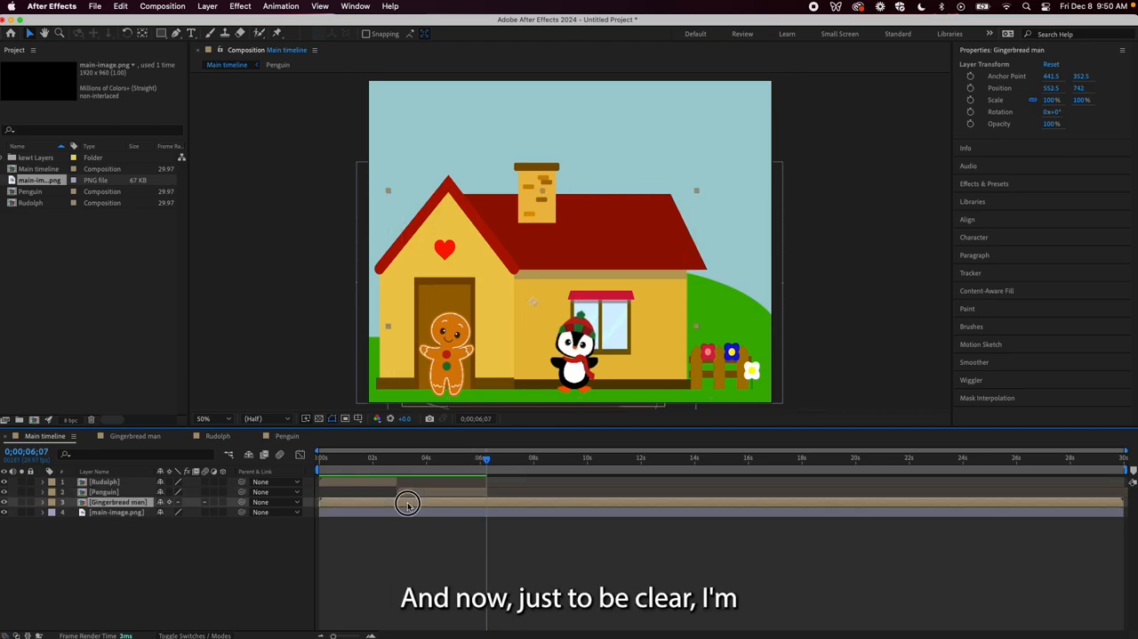
{"action": "double_click", "coordinate": [351, 504]}
{"action": "left_click_drag", "start_coordinate": [483, 459], "coordinate": [300, 470]}
{"action": "left_click", "coordinate": [27, 438]}
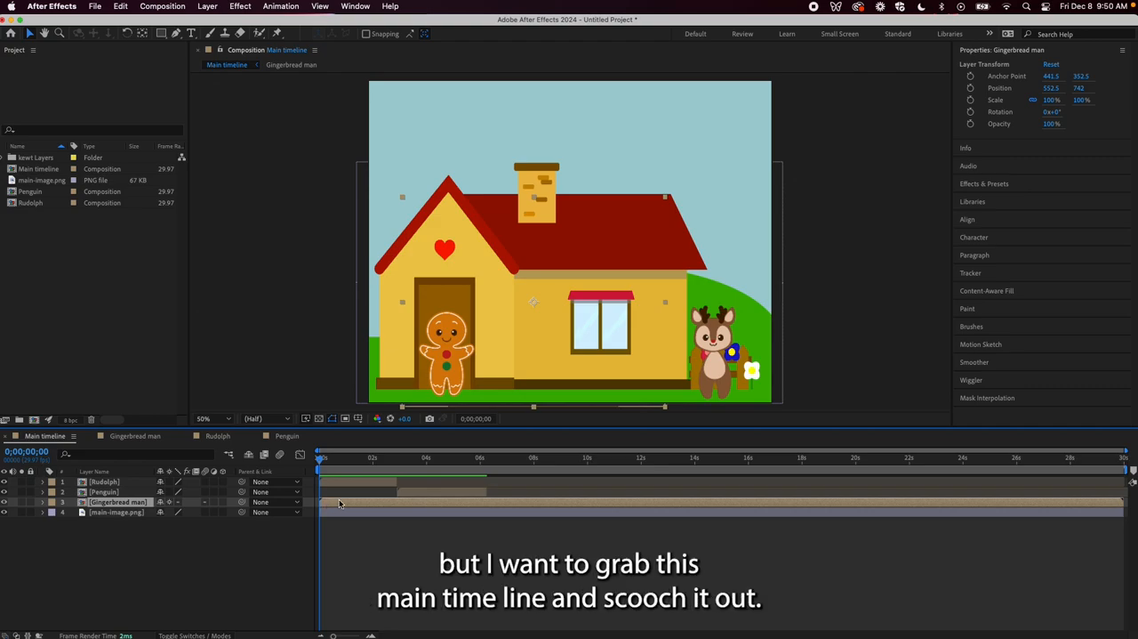
{"action": "left_click_drag", "start_coordinate": [340, 504], "coordinate": [509, 504]}
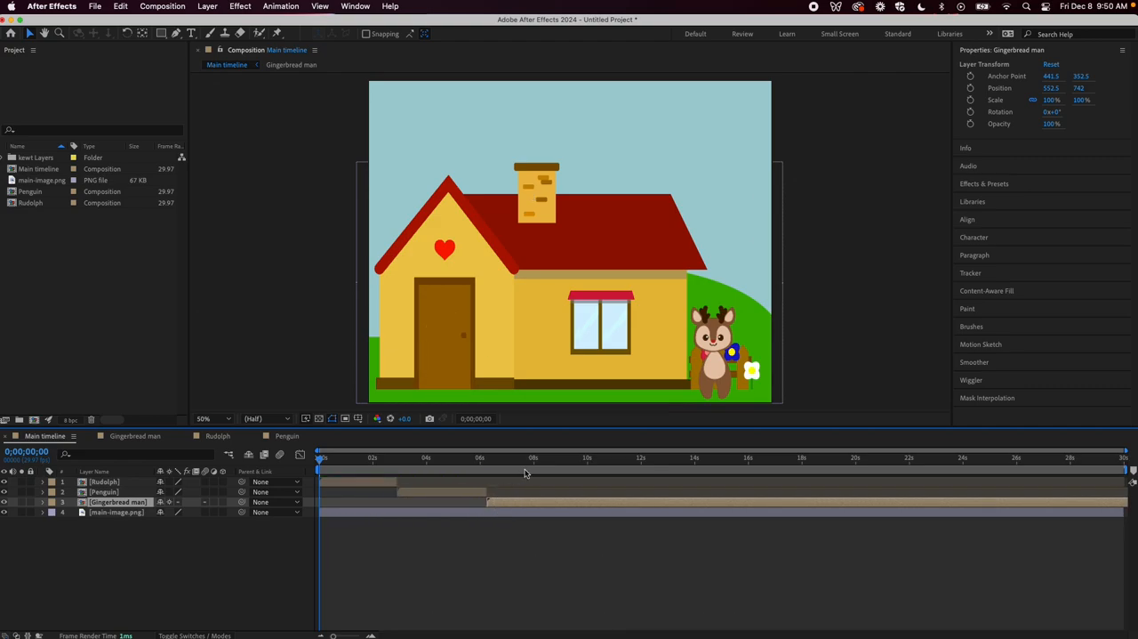
{"action": "left_click", "coordinate": [549, 459]}
{"action": "mouse_move", "coordinate": [551, 461]}
{"action": "left_mouse_down"}
{"action": "mouse_move", "coordinate": [596, 461]}
{"action": "mouse_move", "coordinate": [542, 462]}
{"action": "mouse_move", "coordinate": [559, 461]}
{"action": "left_mouse_up"}
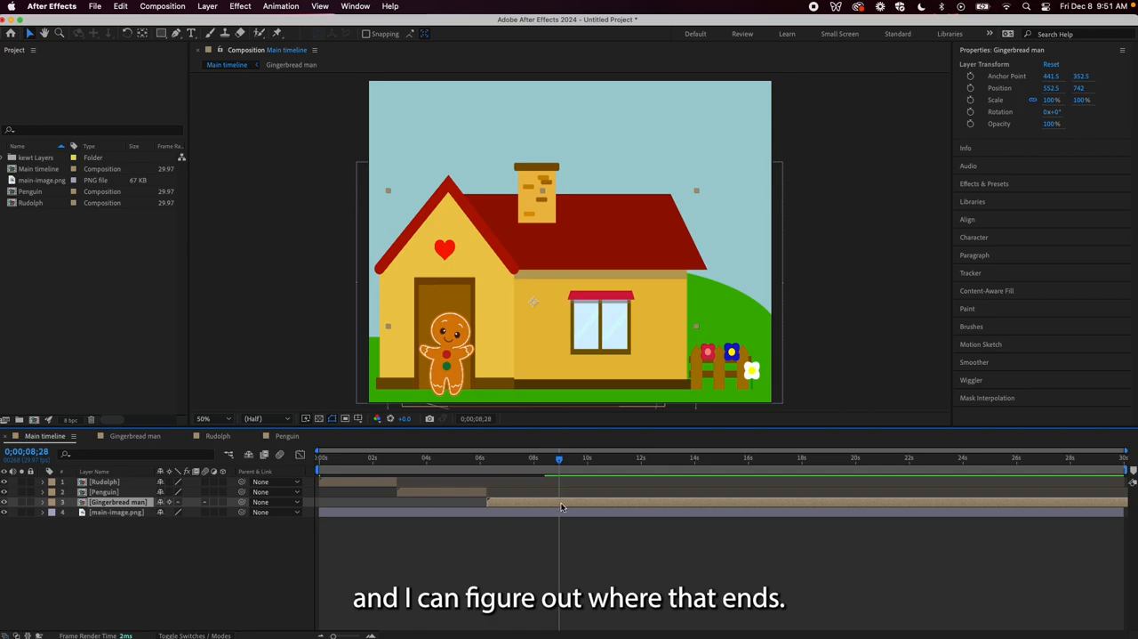
{"action": "key", "text": "alt+bracketright"}
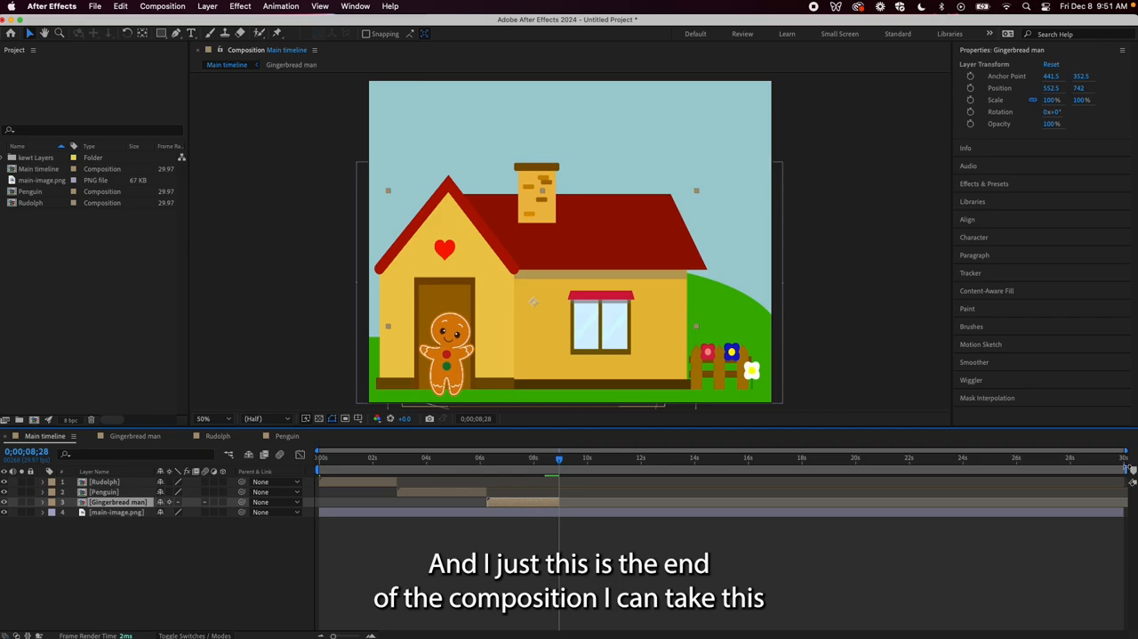
Try trimming the Main timeline to a work area ending just past the Gingerbread man layer, and restore the work area to full length
{"action": "left_click_drag", "start_coordinate": [1132, 470], "coordinate": [569, 468]}
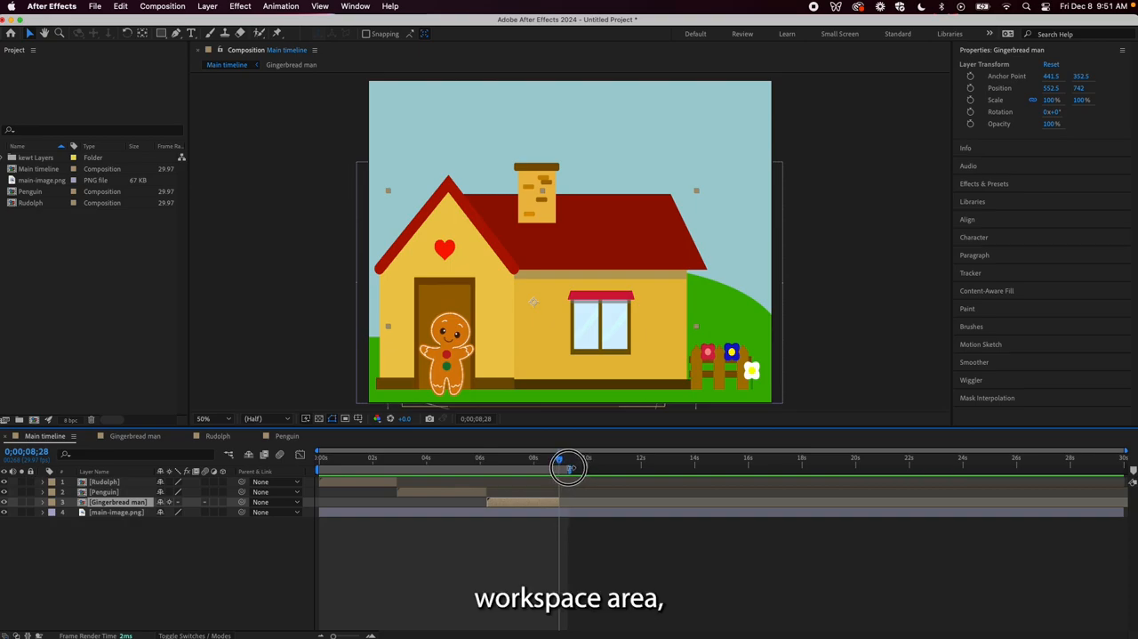
{"action": "left_click", "coordinate": [162, 6]}
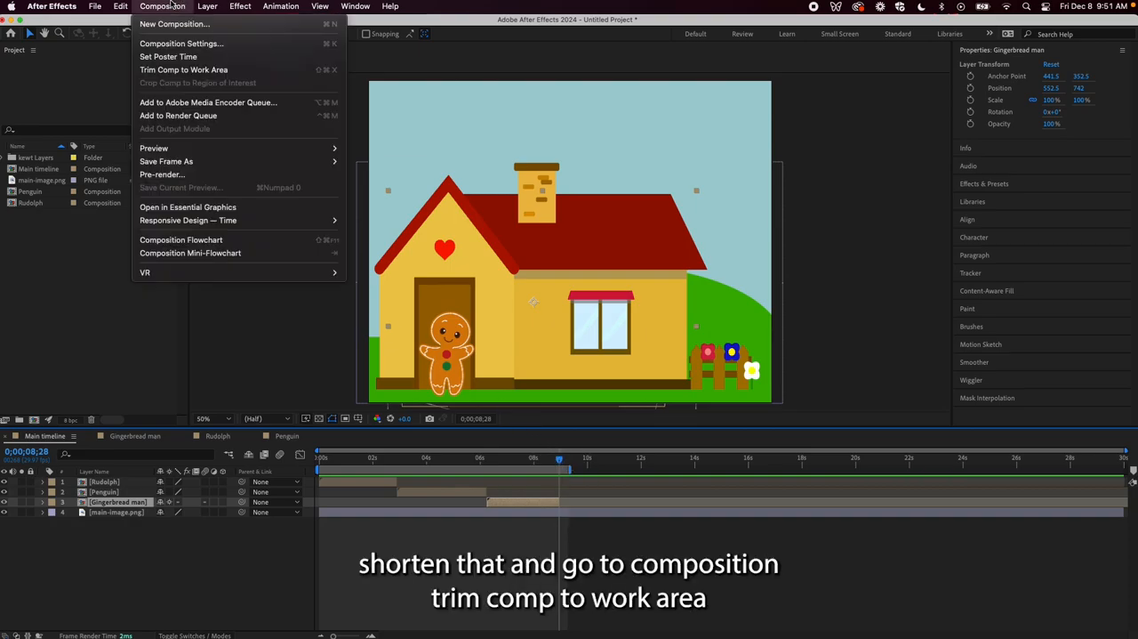
{"action": "left_click", "coordinate": [199, 71]}
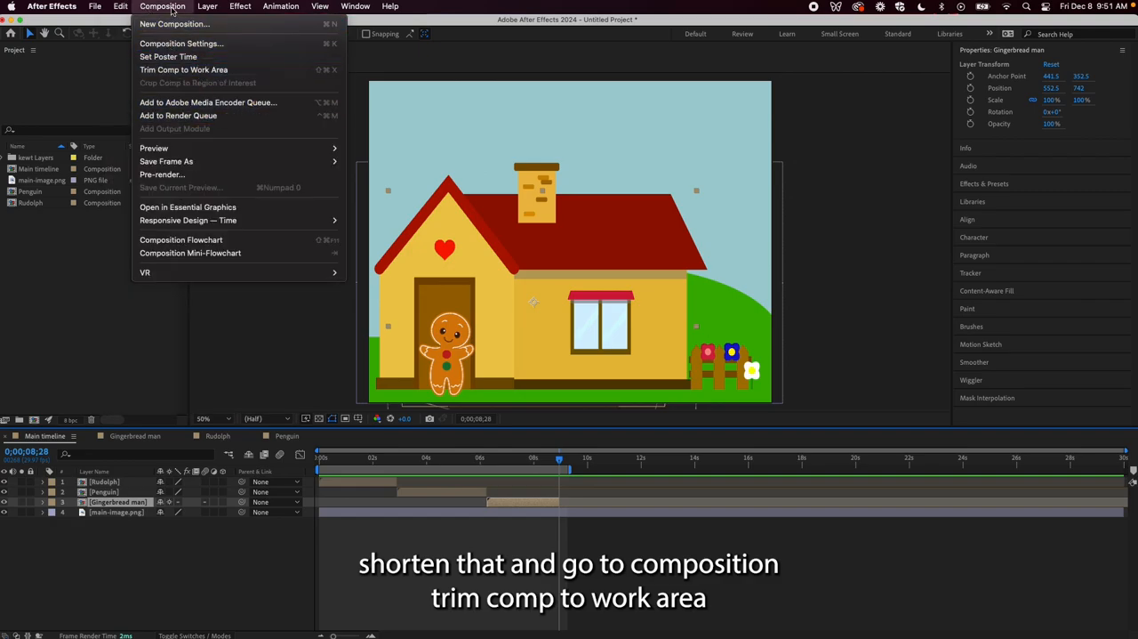
{"action": "left_click", "coordinate": [573, 469]}
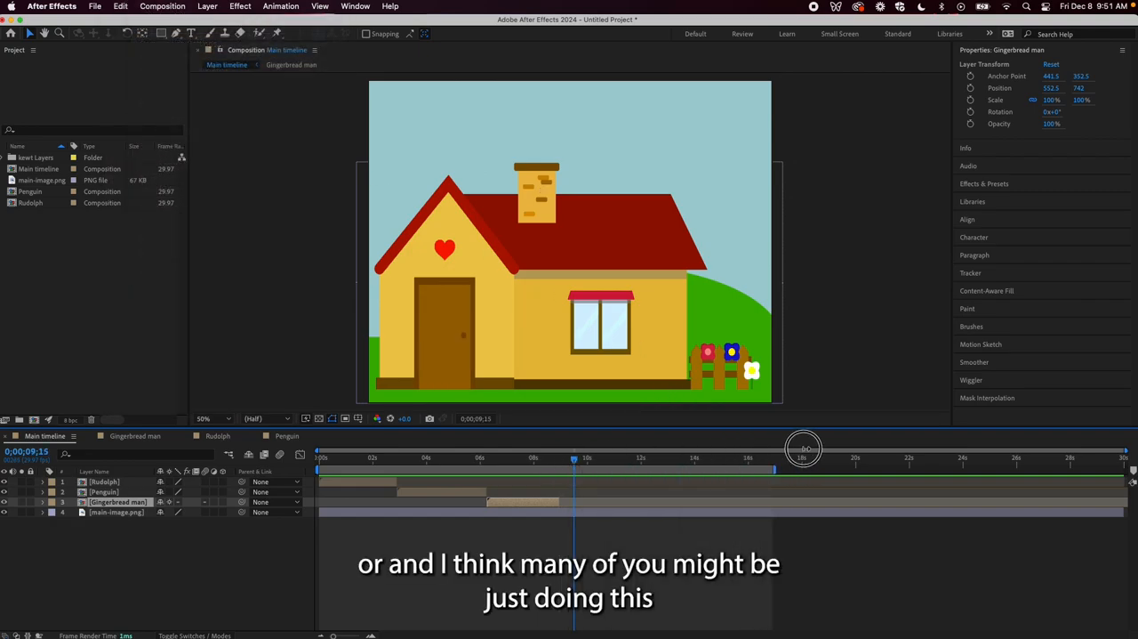
{"action": "left_click_drag", "start_coordinate": [574, 457], "coordinate": [520, 456]}
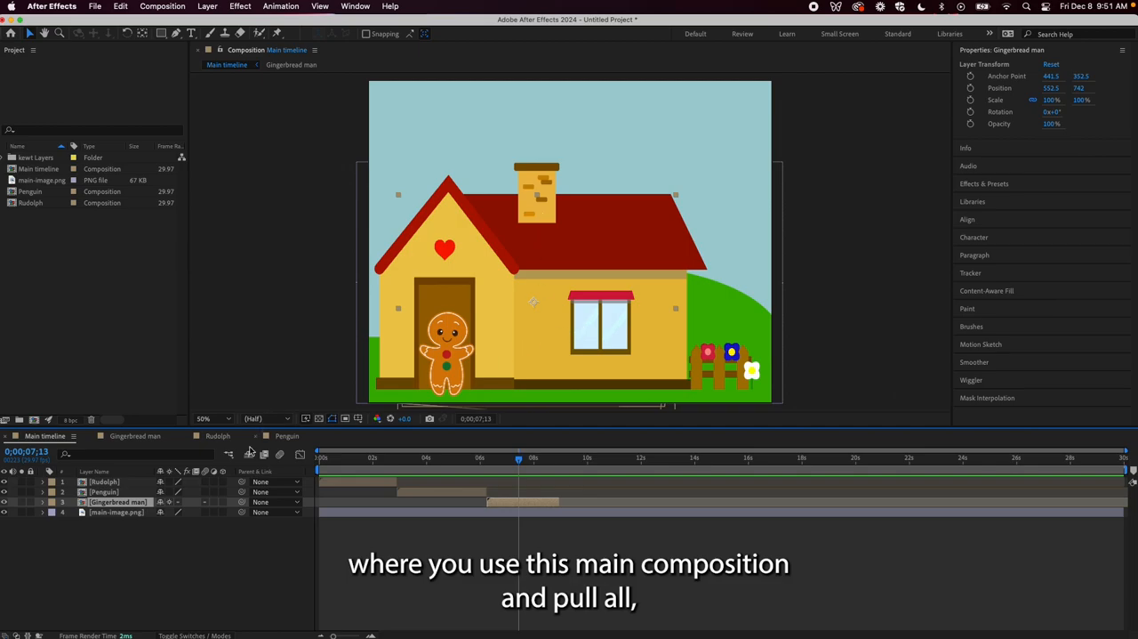
{"action": "left_click_drag", "start_coordinate": [520, 461], "coordinate": [269, 464]}
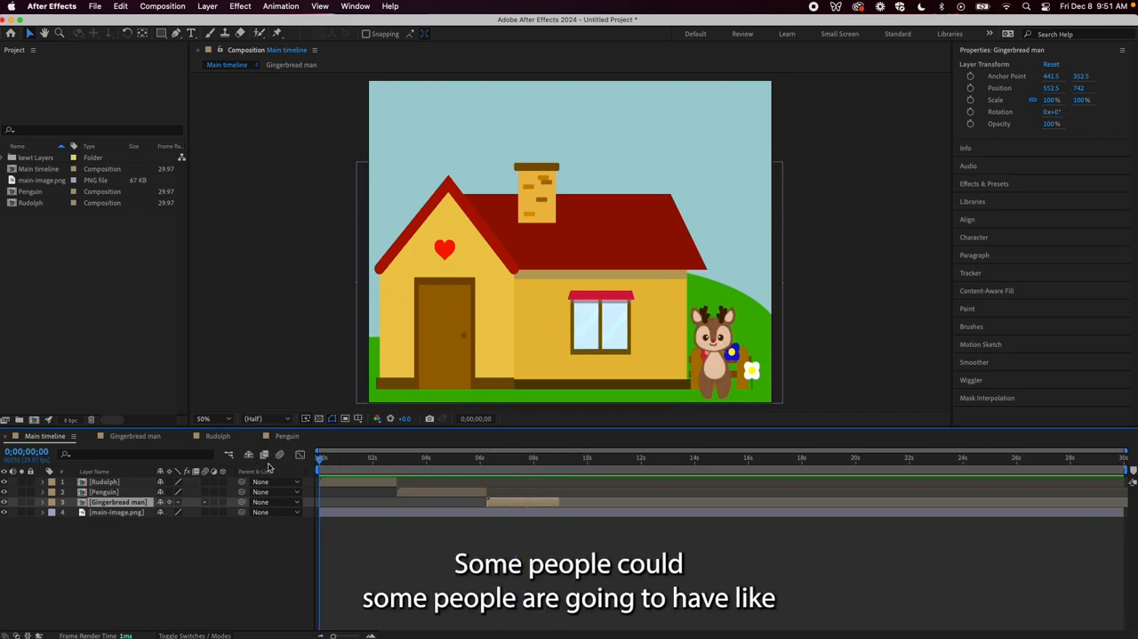